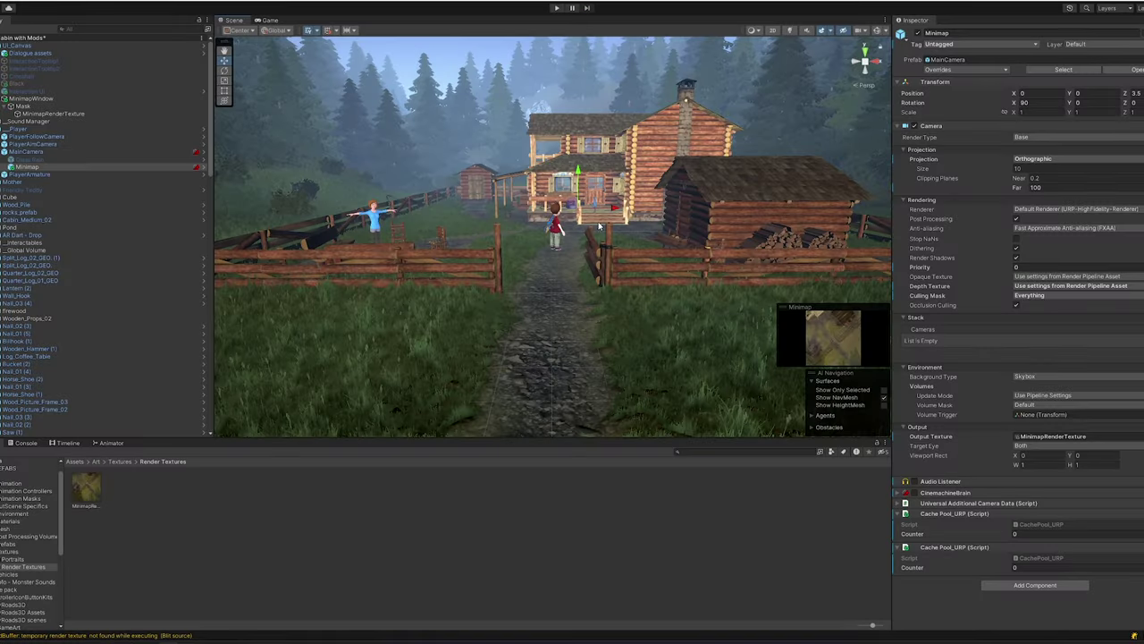
Select the terrain around the cabin and activate the Stamp Terrain tool for it.
{"action": "right_click_drag", "start_coordinate": [599, 227], "coordinate": [804, 263]}
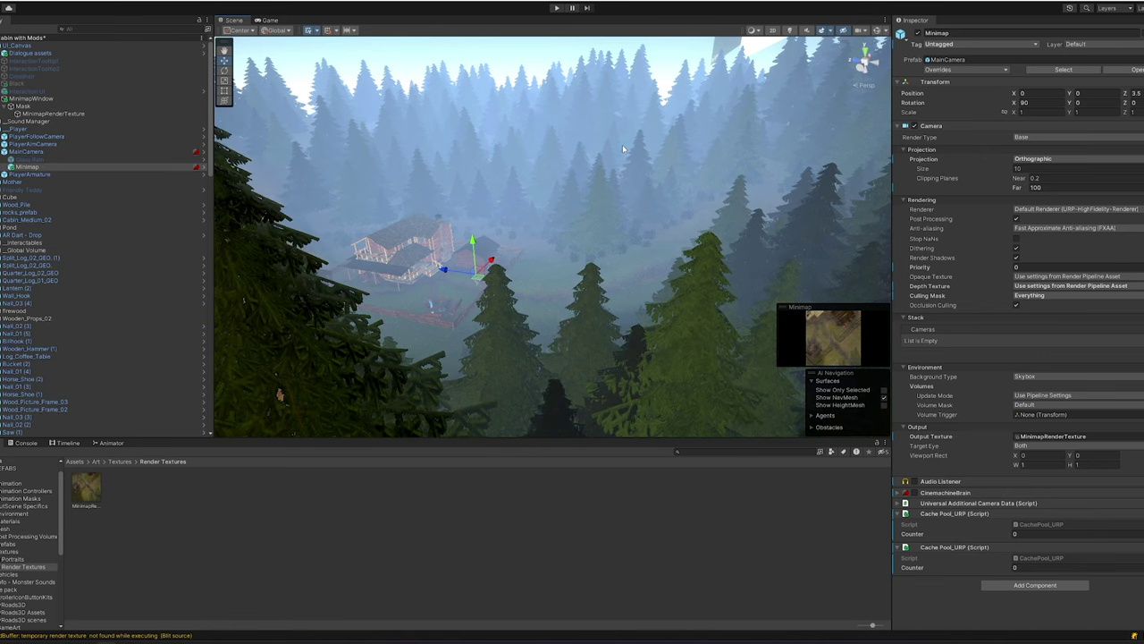
{"action": "right_click_drag", "start_coordinate": [638, 134], "coordinate": [581, 149]}
{"action": "key", "text": "w"}
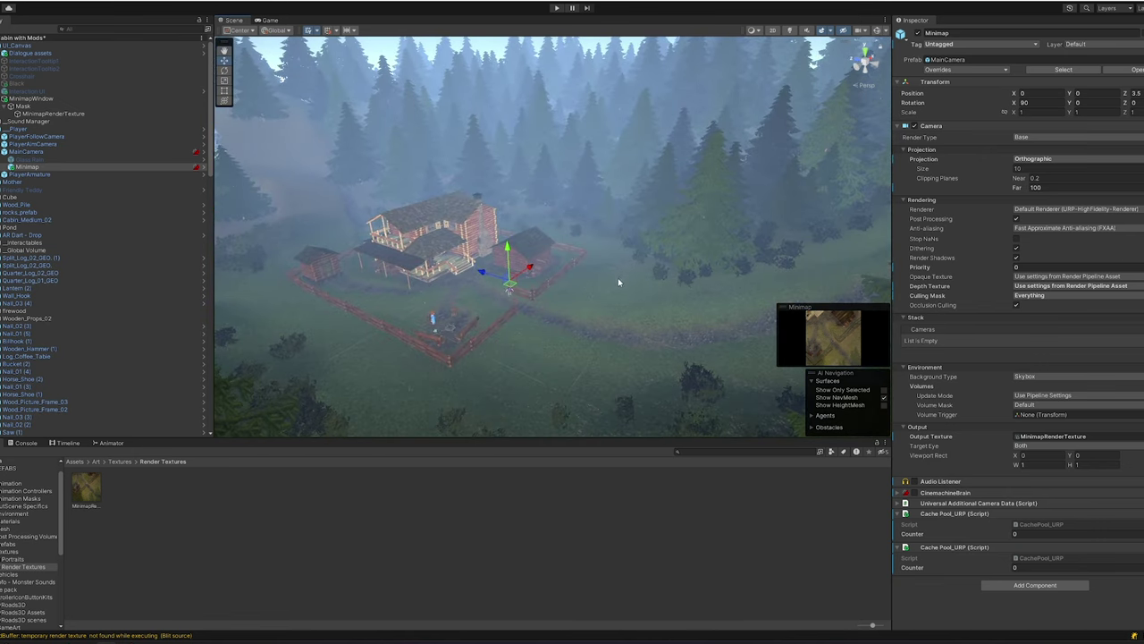
{"action": "left_click", "coordinate": [620, 296]}
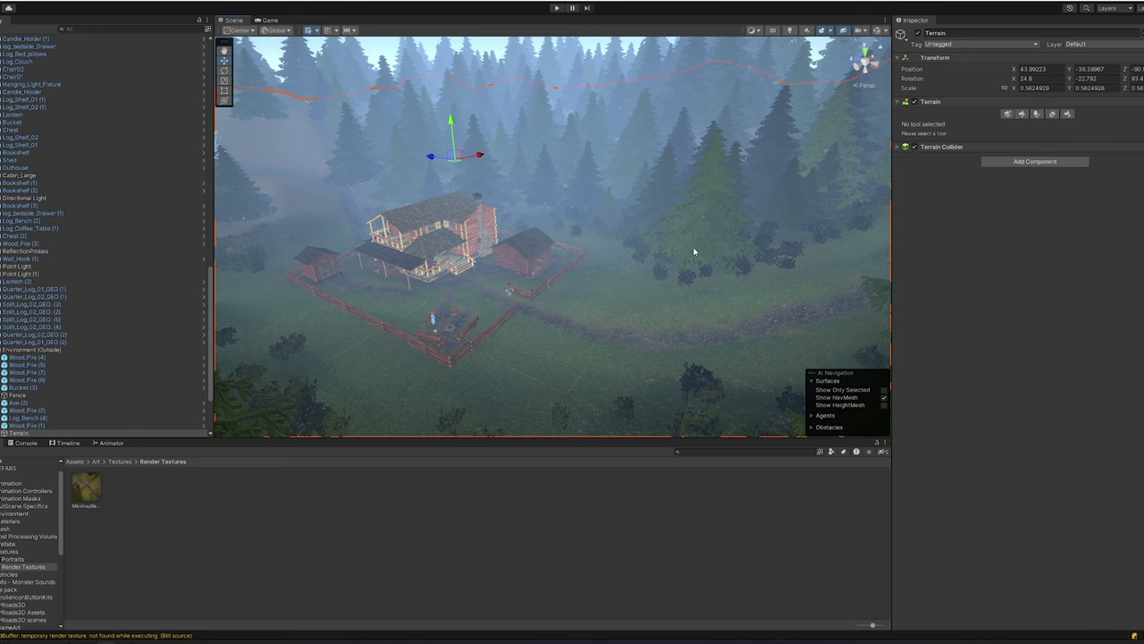
{"action": "right_click_drag", "start_coordinate": [687, 253], "coordinate": [901, 254]}
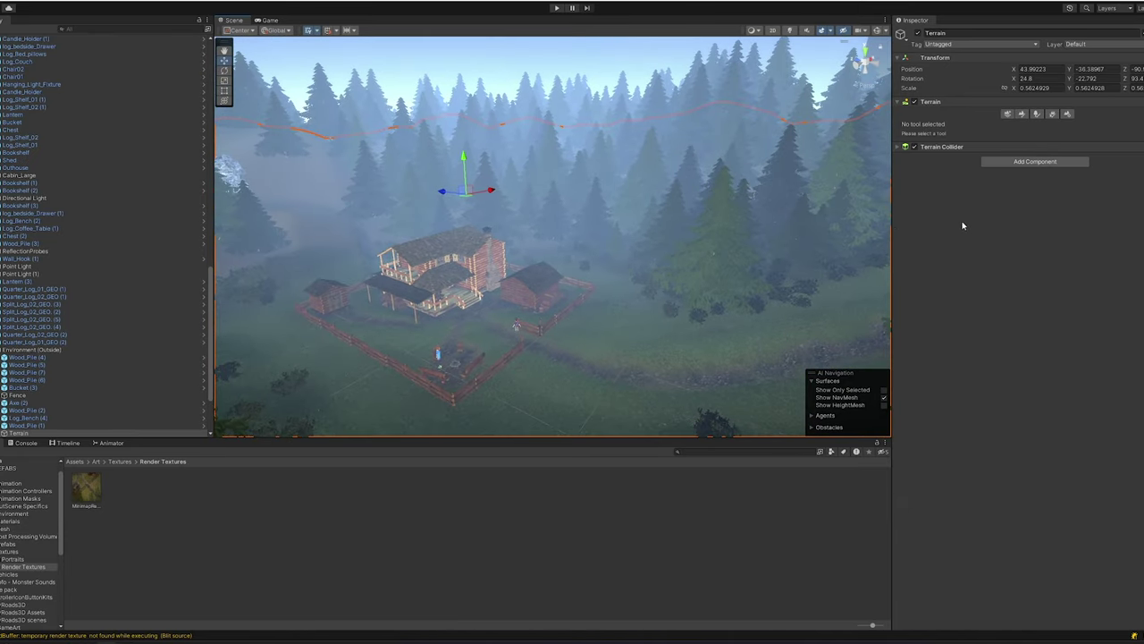
{"action": "left_click", "coordinate": [1022, 114]}
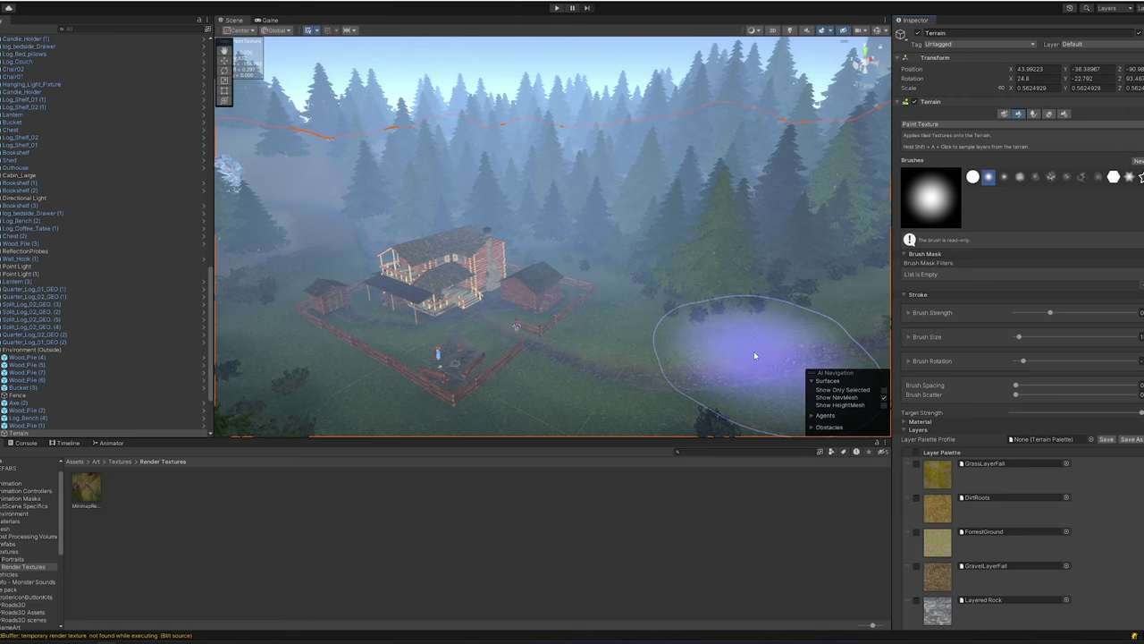
{"action": "left_click", "coordinate": [977, 125]}
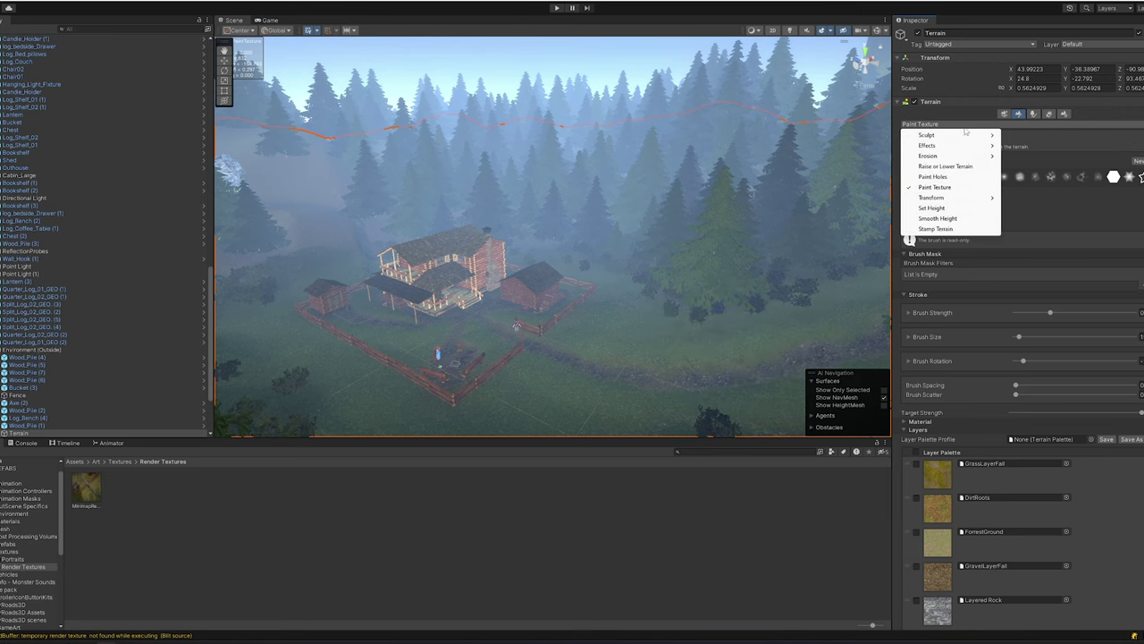
{"action": "mouse_move", "coordinate": [955, 134]}
{"action": "left_click", "coordinate": [937, 229]}
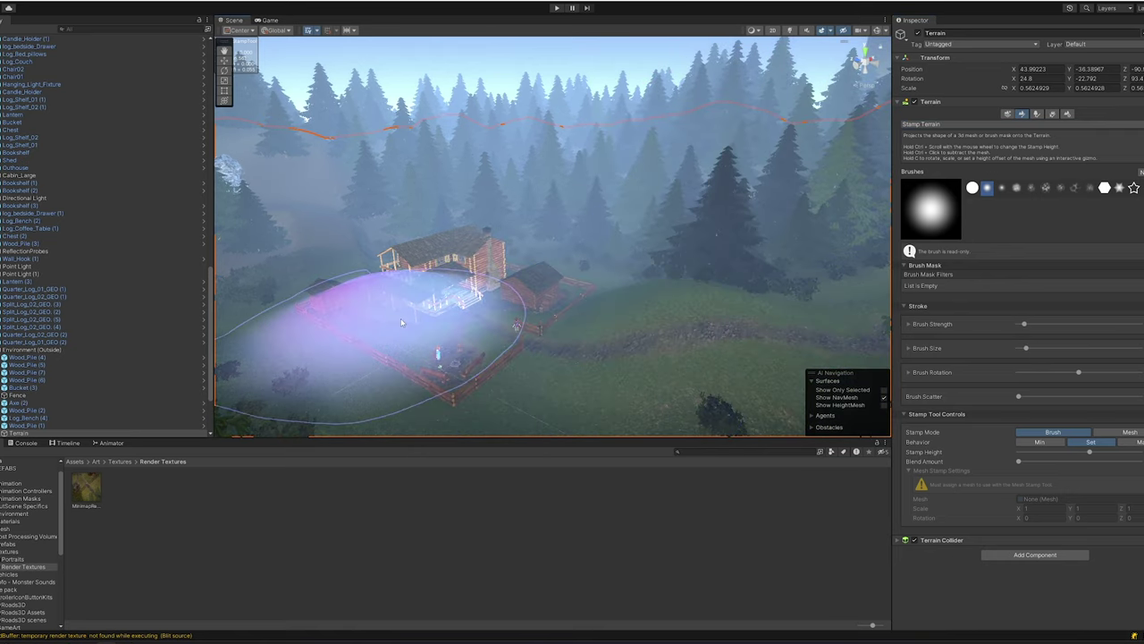
Stamp a cluster of hills onto the grassy slope by the dirt path, using the mottled noise brush.
{"action": "scroll", "coordinate": [503, 332], "scroll_direction": "up", "scroll_amount": 6}
{"action": "right_click_drag", "start_coordinate": [535, 234], "coordinate": [577, 243]}
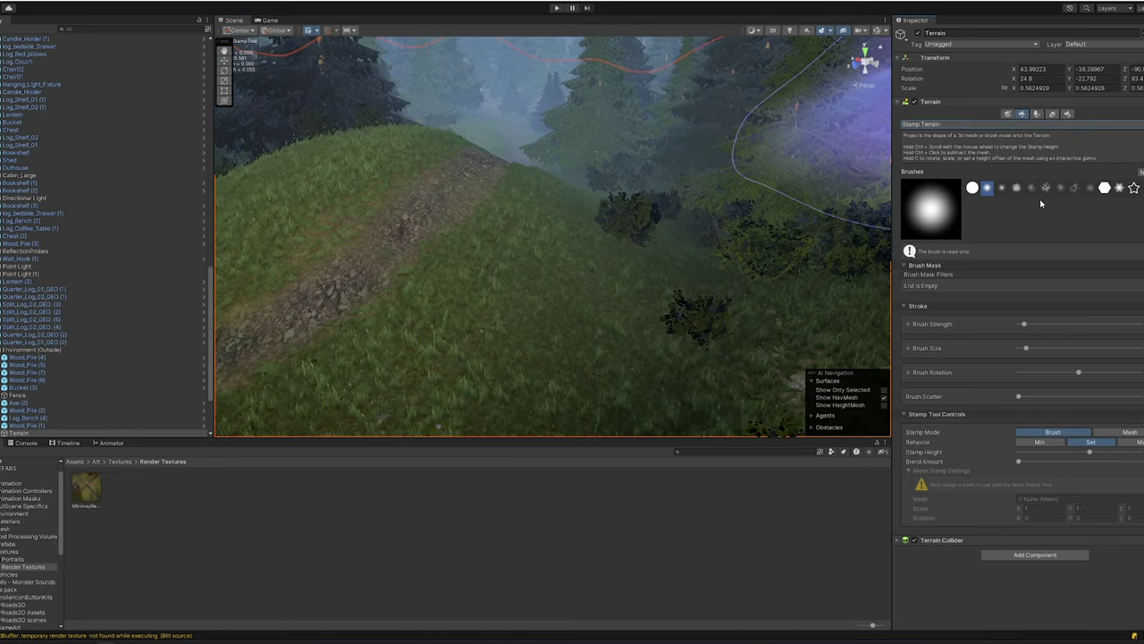
{"action": "left_click", "coordinate": [1047, 188]}
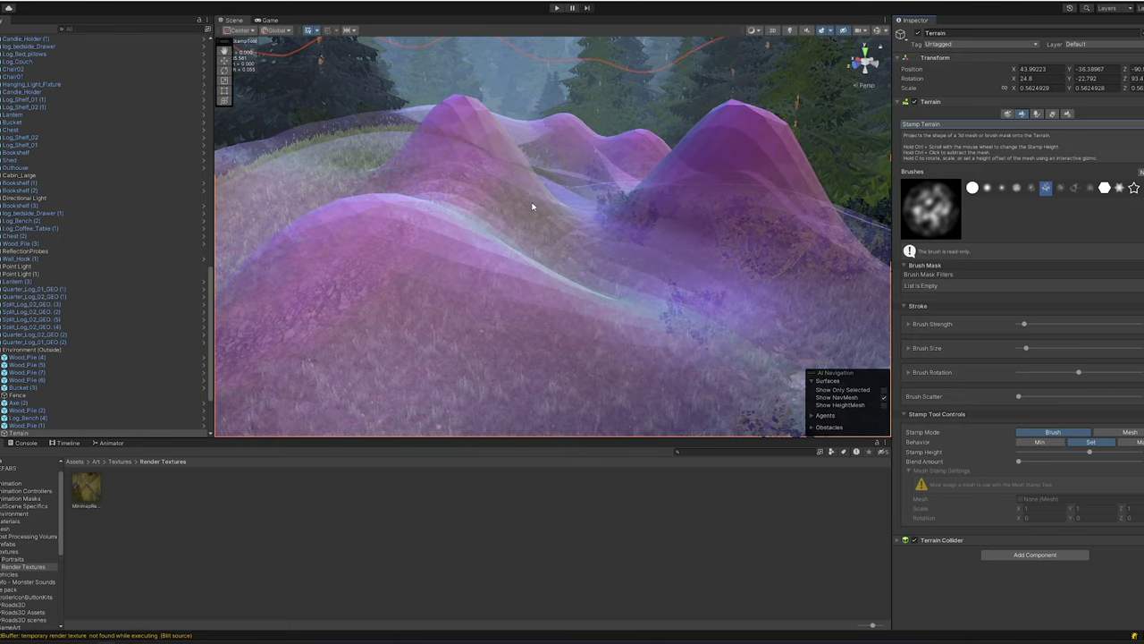
{"action": "left_click", "coordinate": [532, 206]}
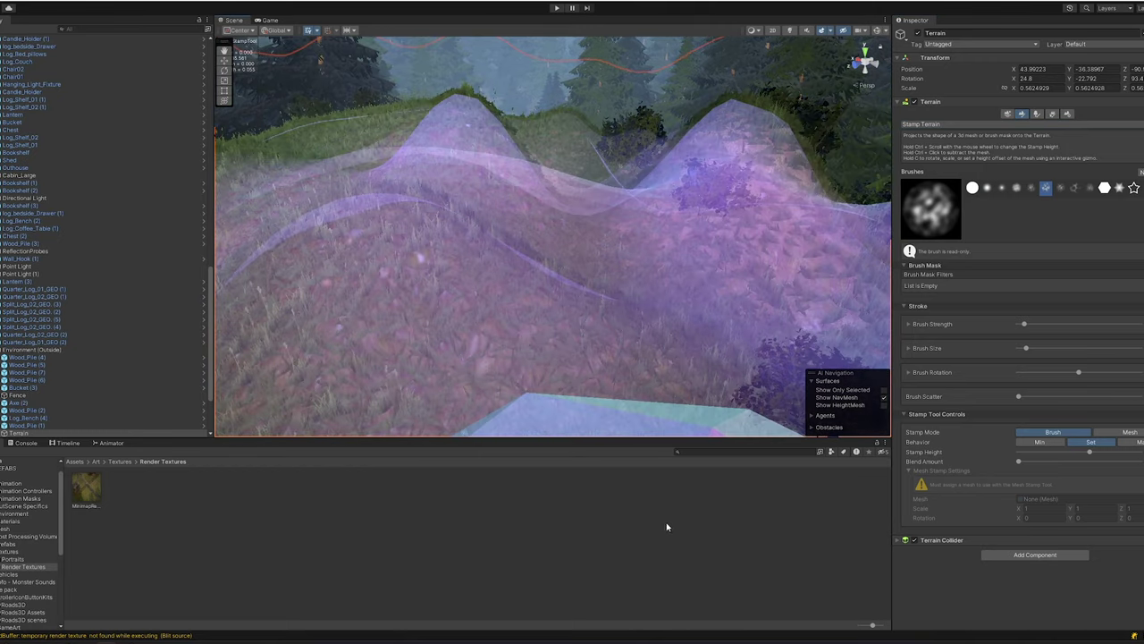
View the terrain's Paint Details settings, then activate Paint Trees for the meadow outside the fence.
{"action": "right_click_drag", "start_coordinate": [537, 340], "coordinate": [751, 343]}
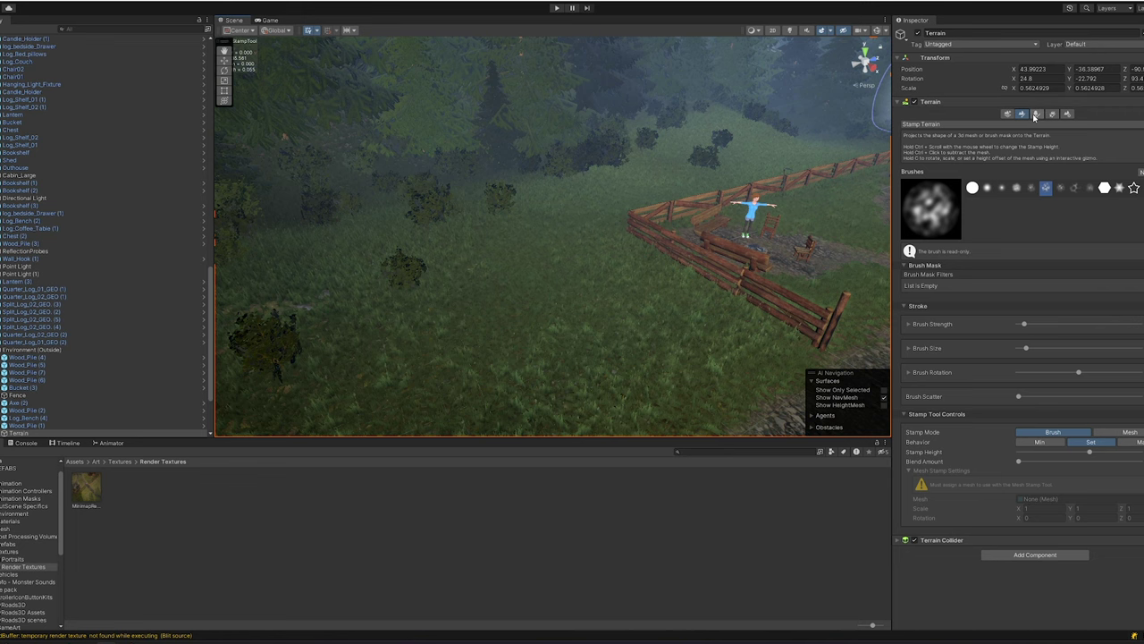
{"action": "left_click", "coordinate": [1037, 114]}
{"action": "left_click", "coordinate": [1053, 114]}
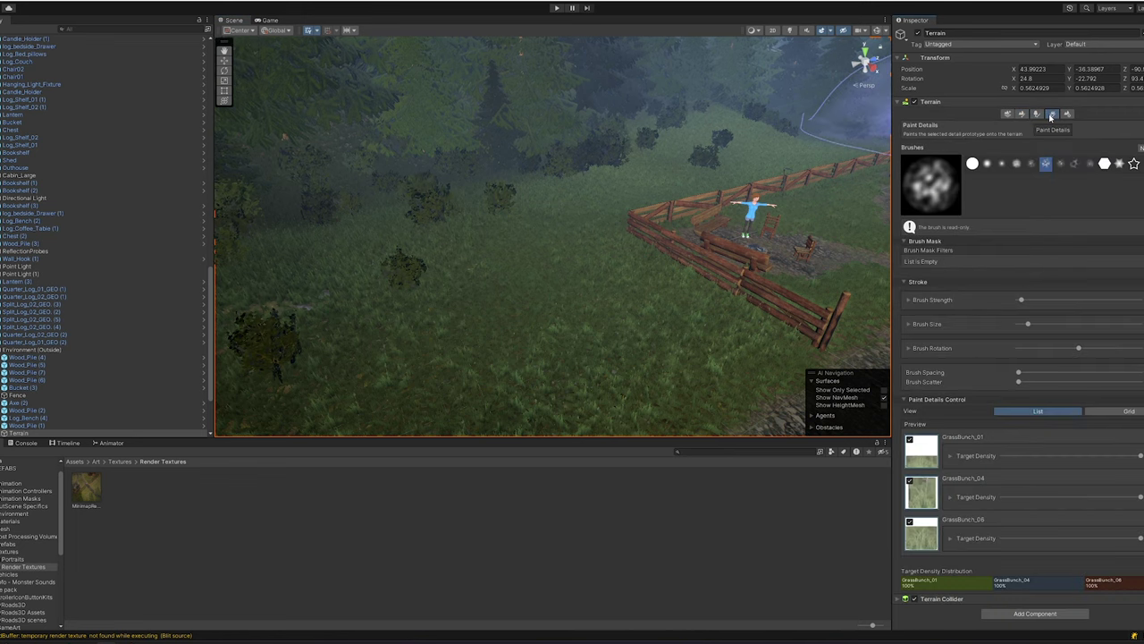
{"action": "left_click", "coordinate": [1037, 114]}
Try painting a single fir tree on the meadow outside the fence, then undo it.
{"action": "left_click", "coordinate": [915, 191]}
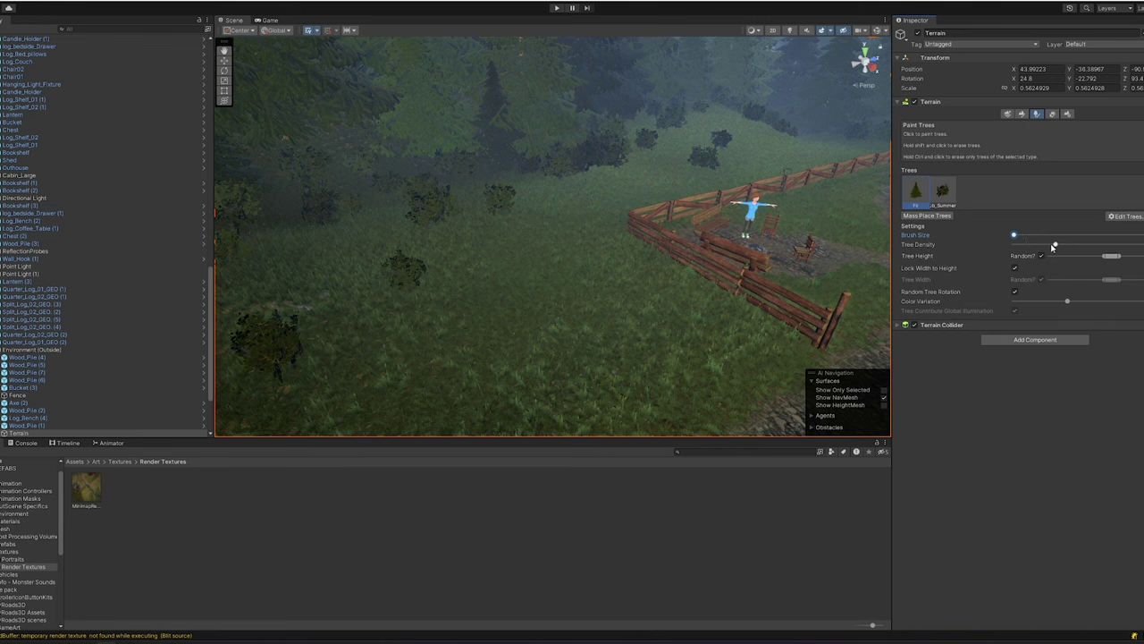
{"action": "left_click", "coordinate": [525, 315]}
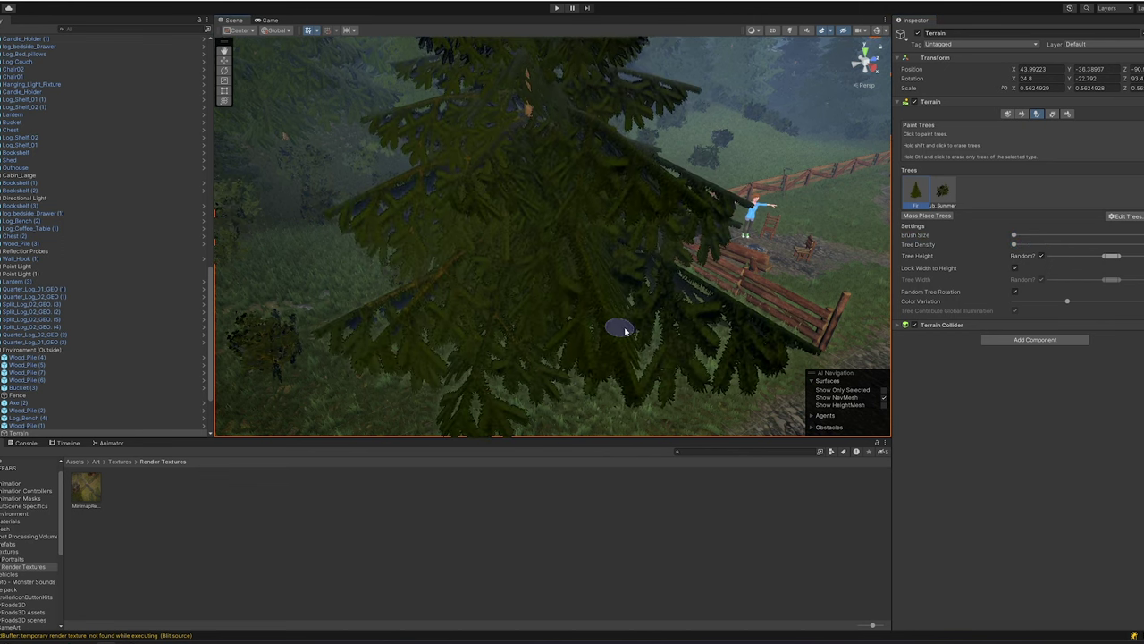
{"action": "key", "text": "ctrl+z"}
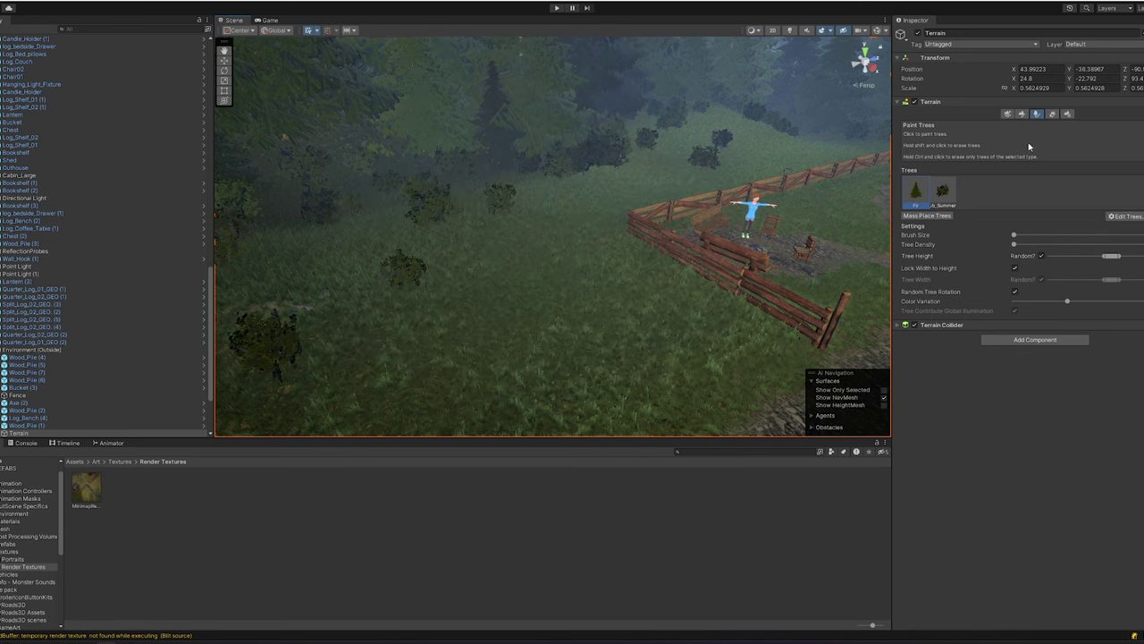
Paint two summer bushes on the meadow near the fence corner, undoing the first trial bush.
{"action": "left_click", "coordinate": [942, 192]}
{"action": "left_click", "coordinate": [524, 306]}
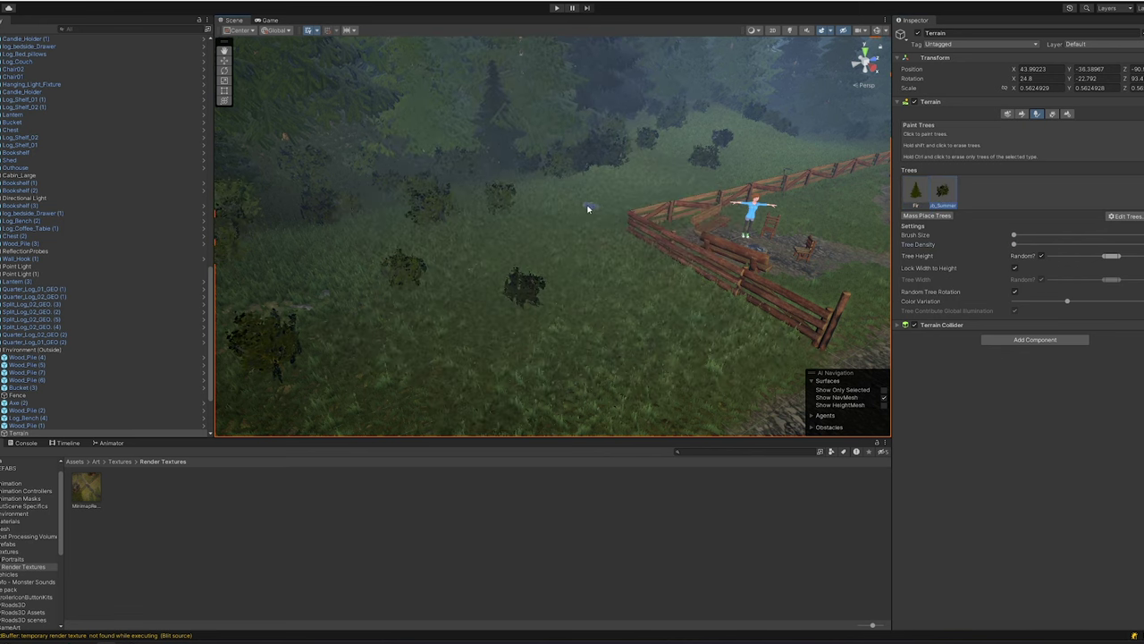
{"action": "key", "text": "ctrl+z"}
{"action": "left_click", "coordinate": [562, 207]}
{"action": "left_click", "coordinate": [485, 238]}
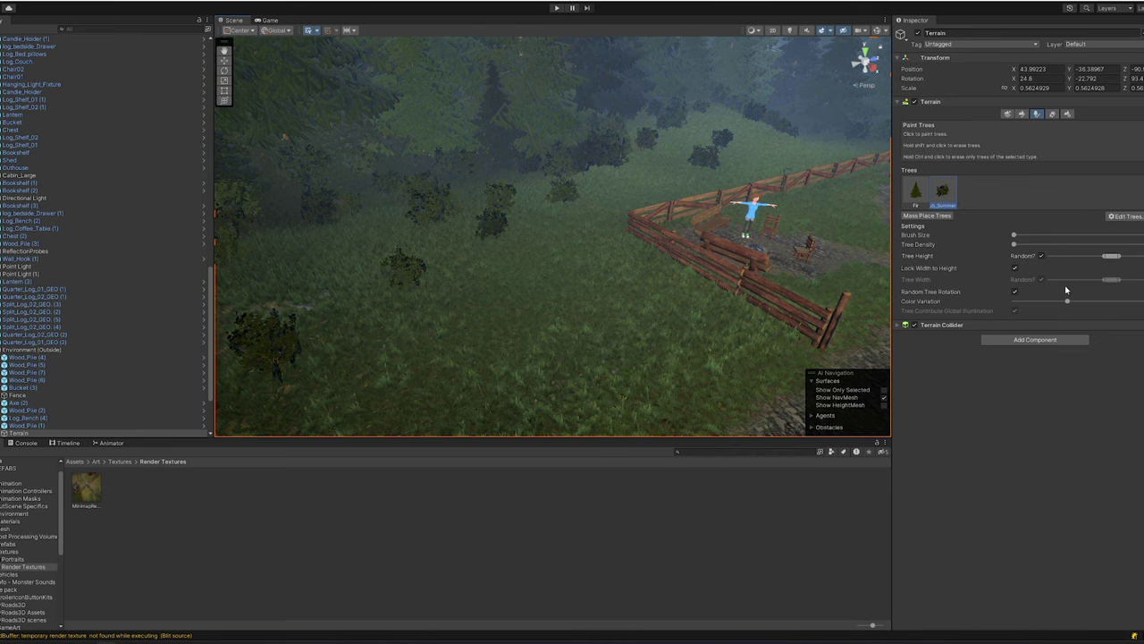
Switch the terrain tool to Paint Texture and bring its layer palette fully into view.
{"action": "left_click", "coordinate": [1022, 113]}
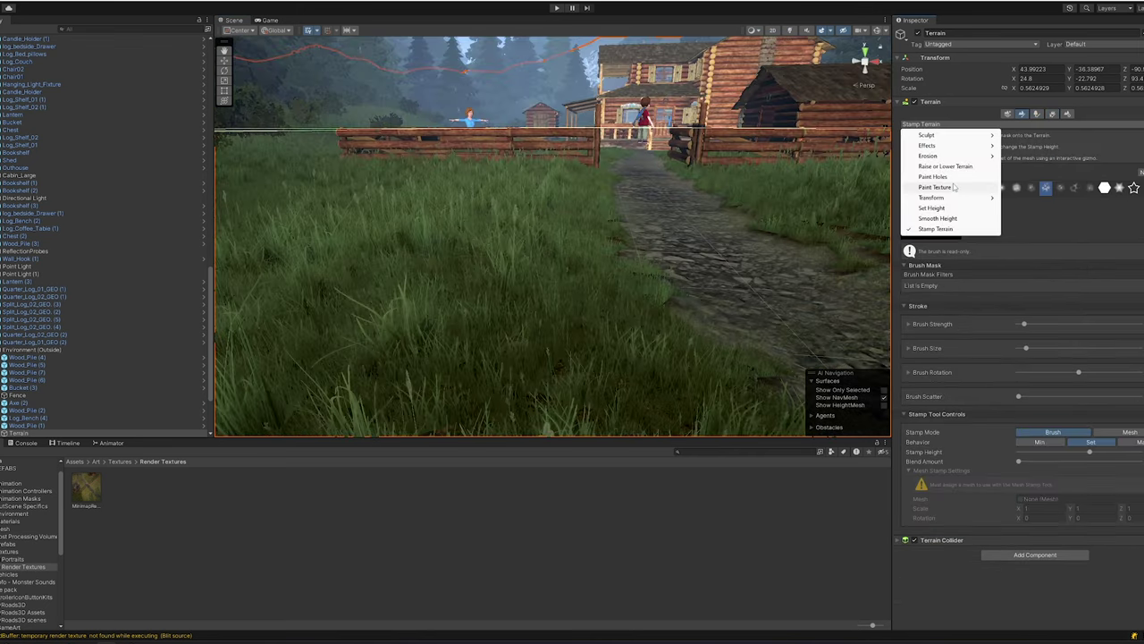
{"action": "left_click", "coordinate": [945, 186]}
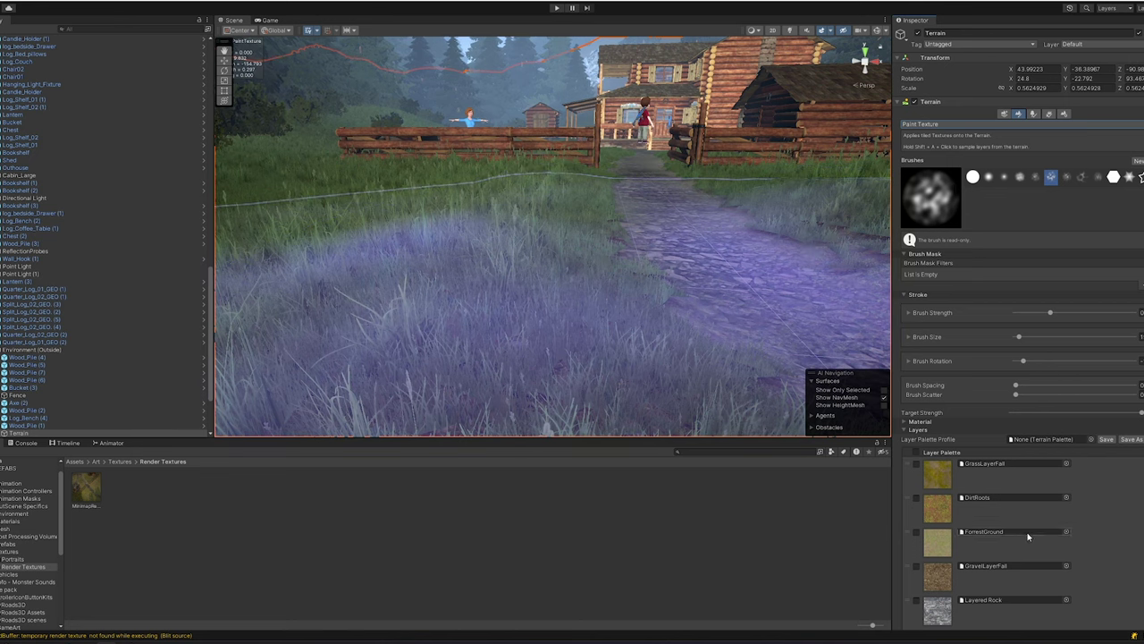
{"action": "scroll", "coordinate": [1028, 541], "scroll_direction": "down", "scroll_amount": 2}
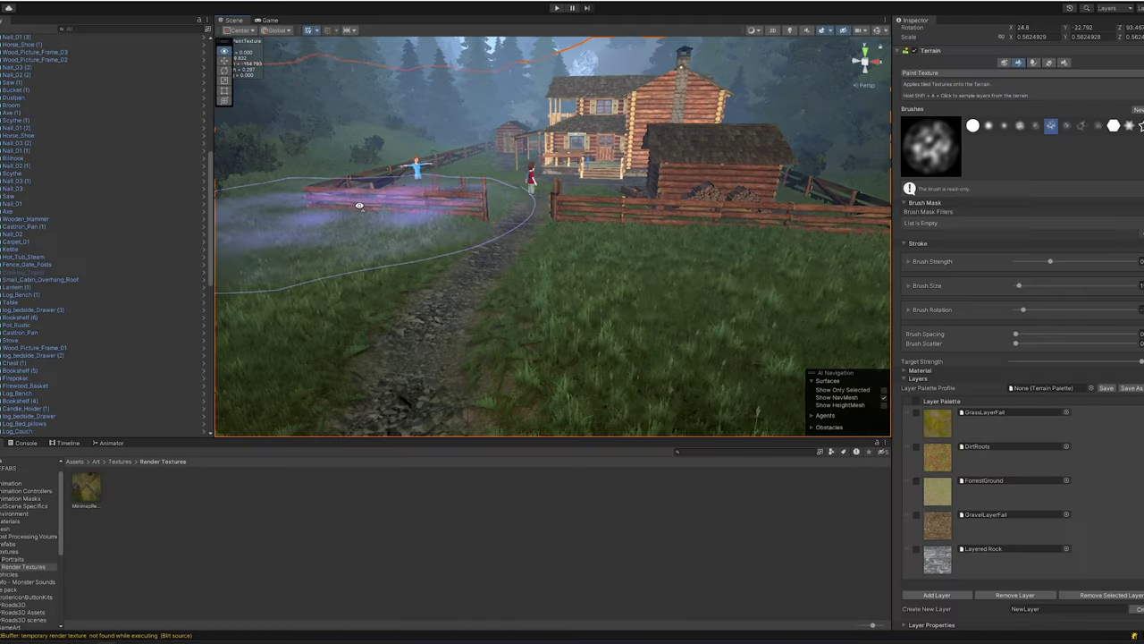
Select the Scythe (1) object and look at it in the fenced yard.
{"action": "left_click", "coordinate": [28, 121]}
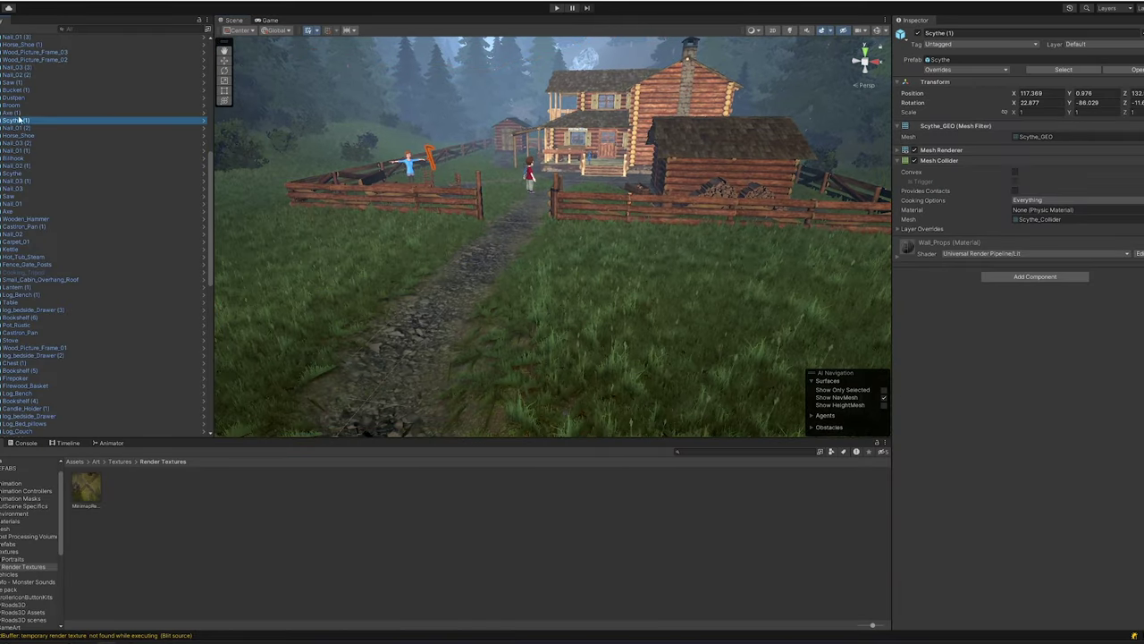
{"action": "right_click_drag", "start_coordinate": [487, 237], "coordinate": [229, 333]}
{"action": "key", "text": "w"}
{"action": "key", "text": "w"}
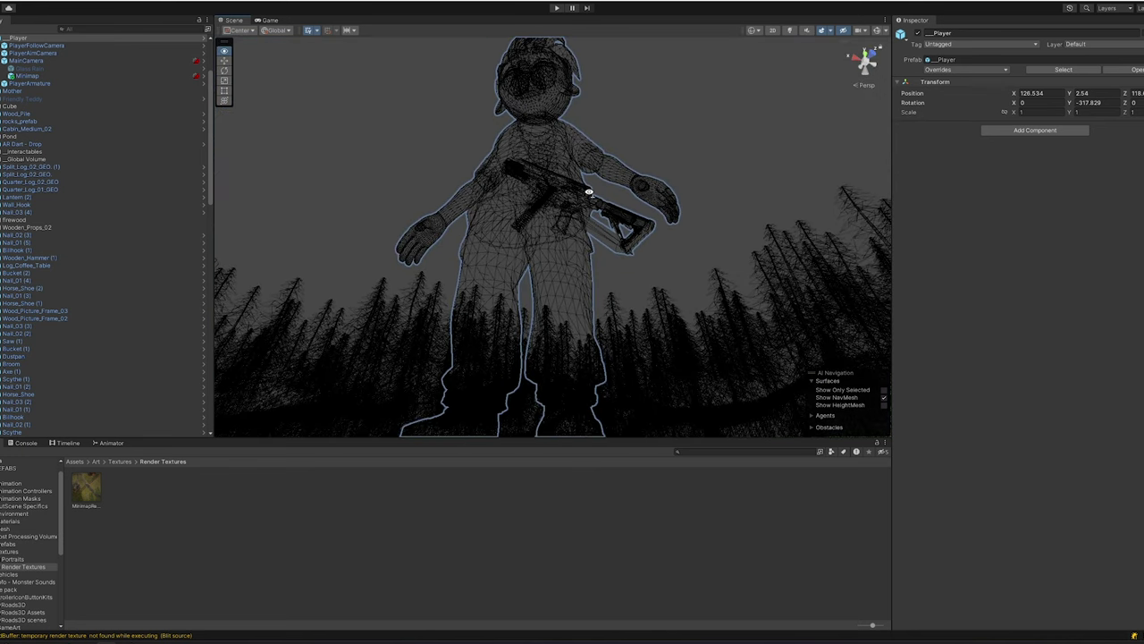
Examine the player character's mesh up close in wireframe, then view the character shaded and check the available shading modes.
{"action": "right_click_drag", "start_coordinate": [588, 191], "coordinate": [586, 150]}
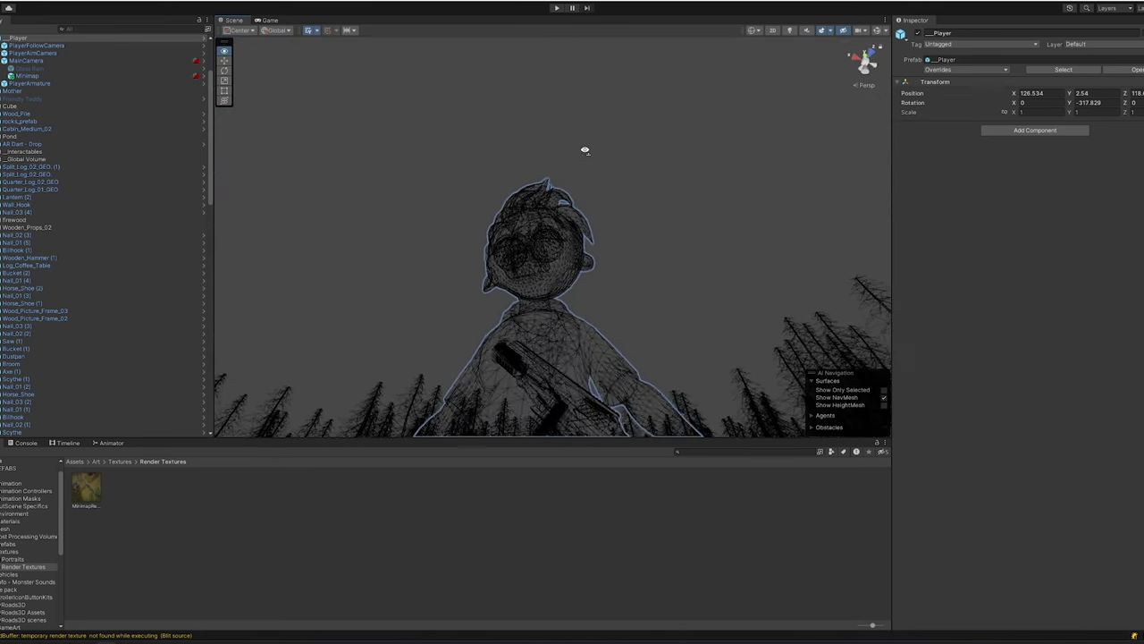
{"action": "scroll", "coordinate": [585, 150], "scroll_direction": "up", "scroll_amount": 6}
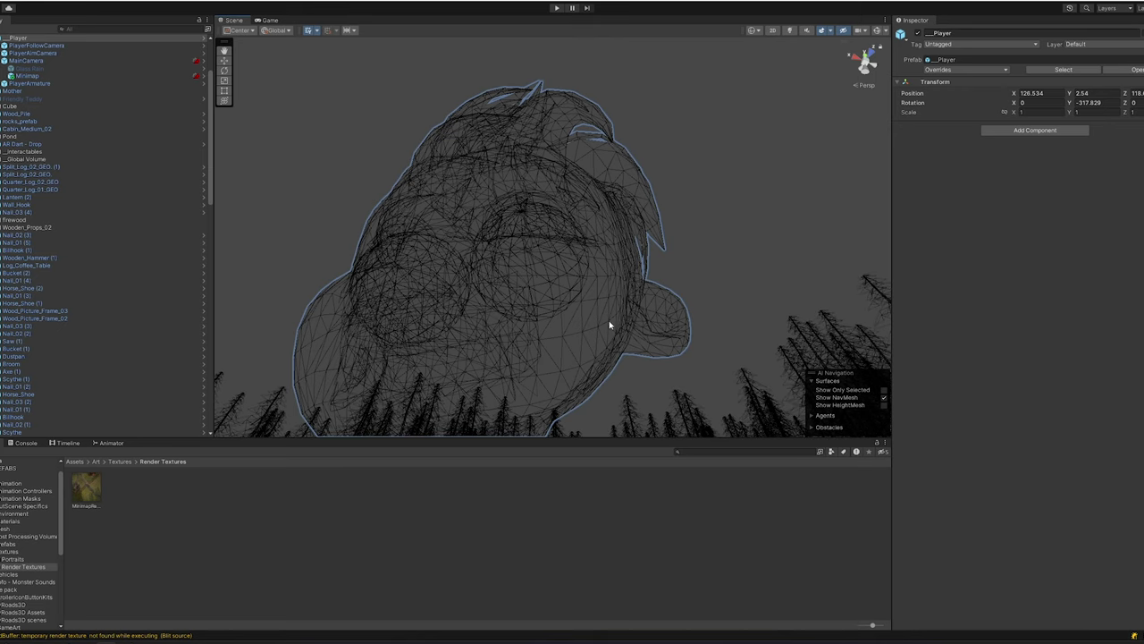
{"action": "right_click_drag", "start_coordinate": [619, 322], "coordinate": [654, 463]}
{"action": "key", "text": "s"}
{"action": "key", "text": "e"}
{"action": "key", "text": "s"}
{"action": "left_click", "coordinate": [753, 32]}
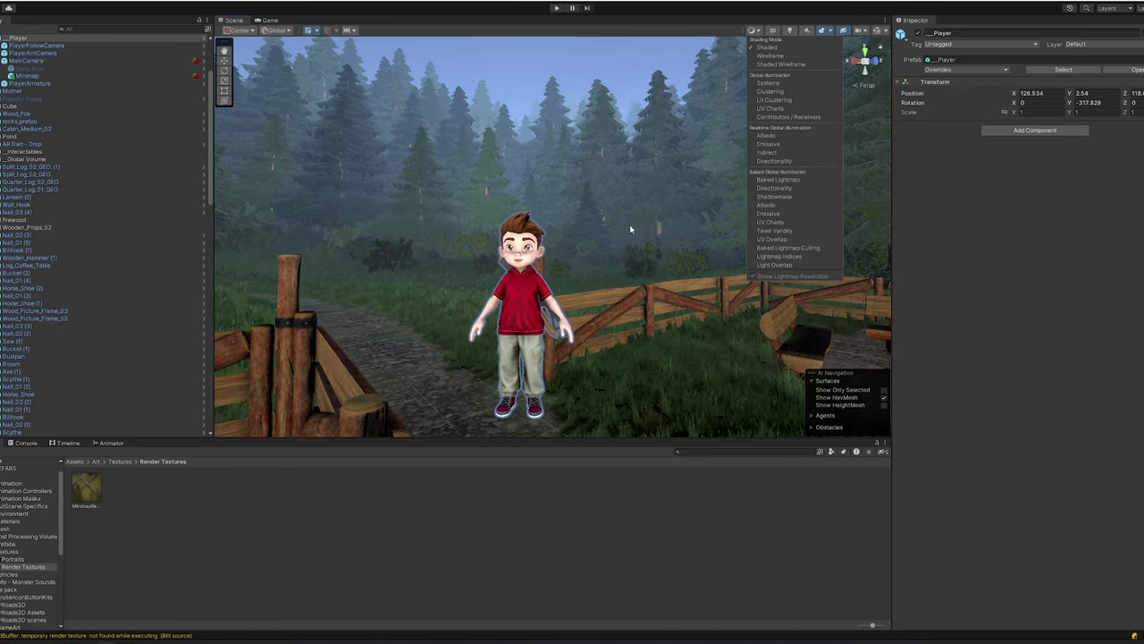
{"action": "key", "text": "Escape"}
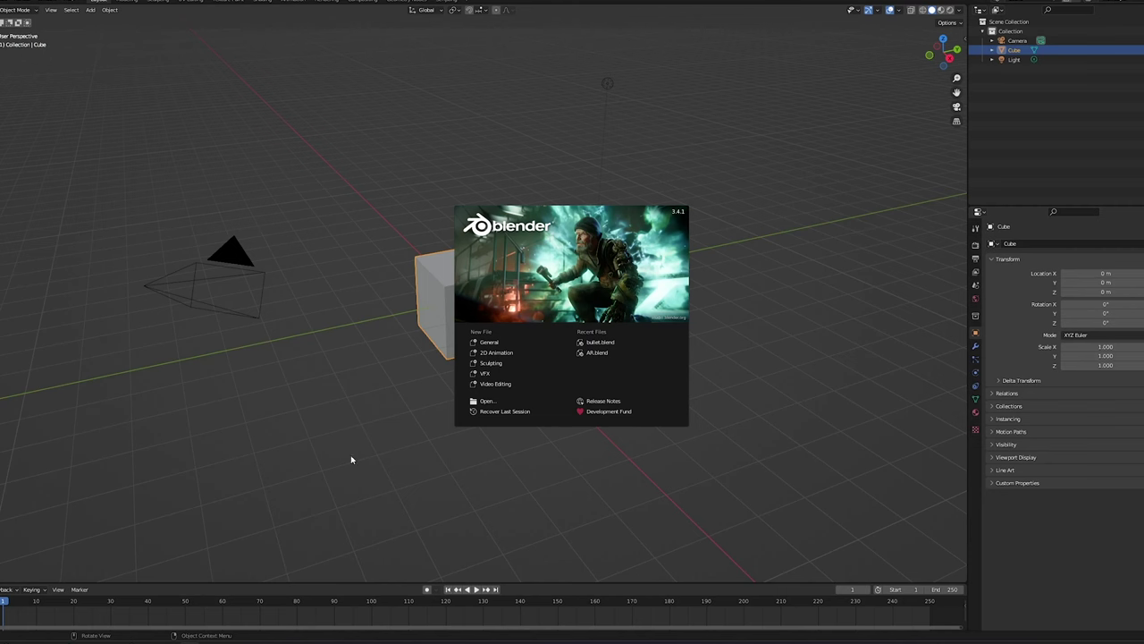
Switch to Blender, delete the default camera, cube and light together, and undo the deletion.
{"action": "left_click", "coordinate": [681, 168]}
{"action": "left_click_drag", "start_coordinate": [698, 59], "coordinate": [88, 442]}
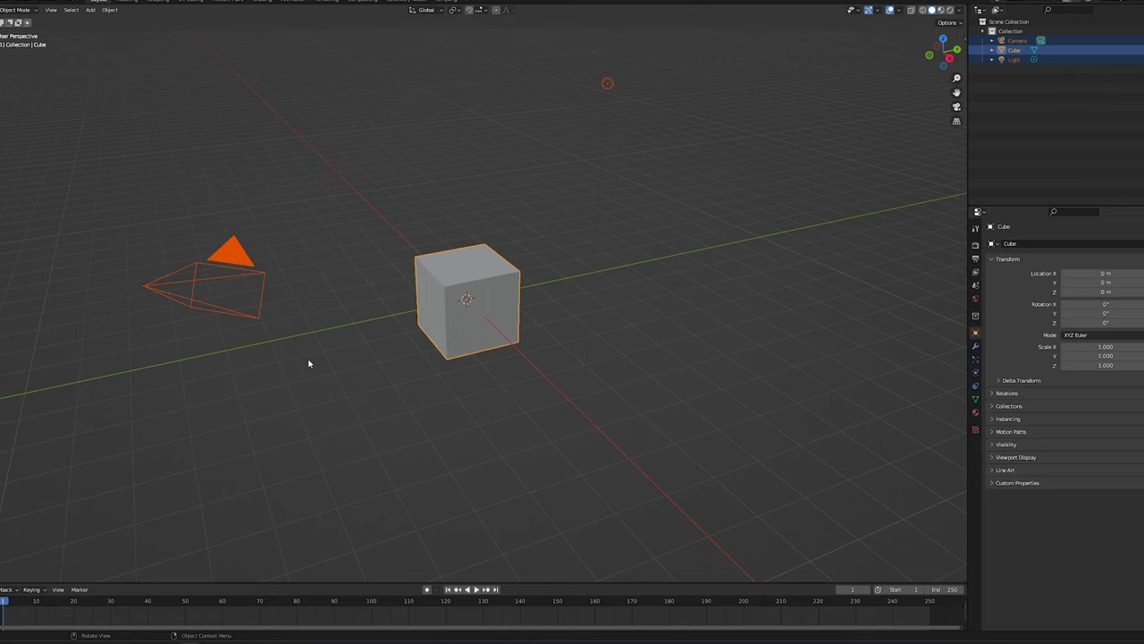
{"action": "key", "text": "x"}
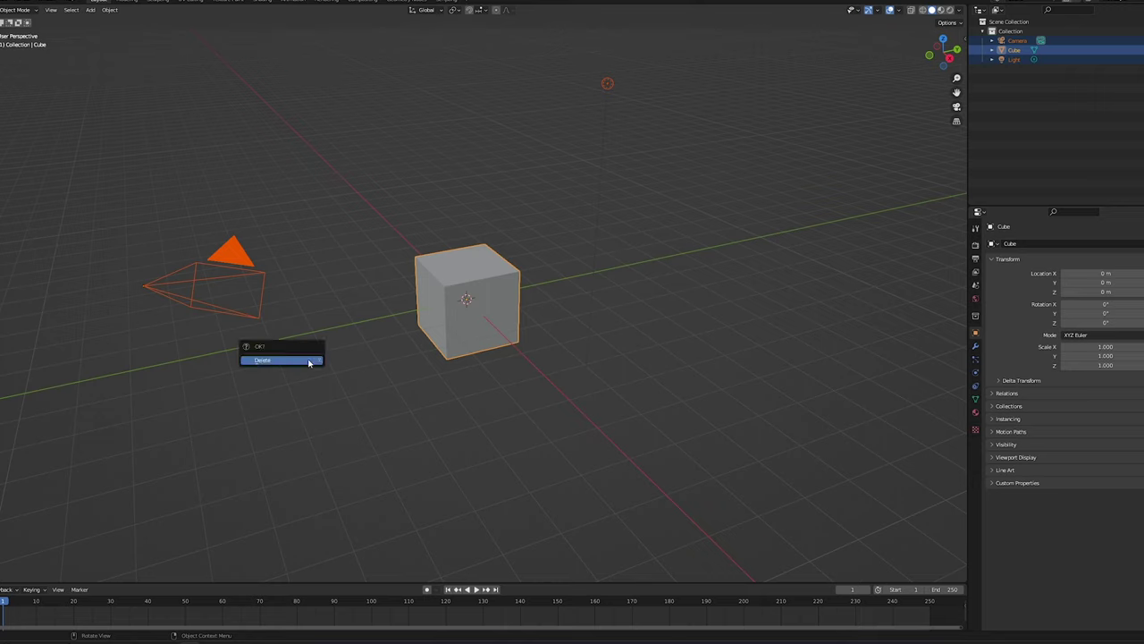
{"action": "left_click", "coordinate": [309, 362]}
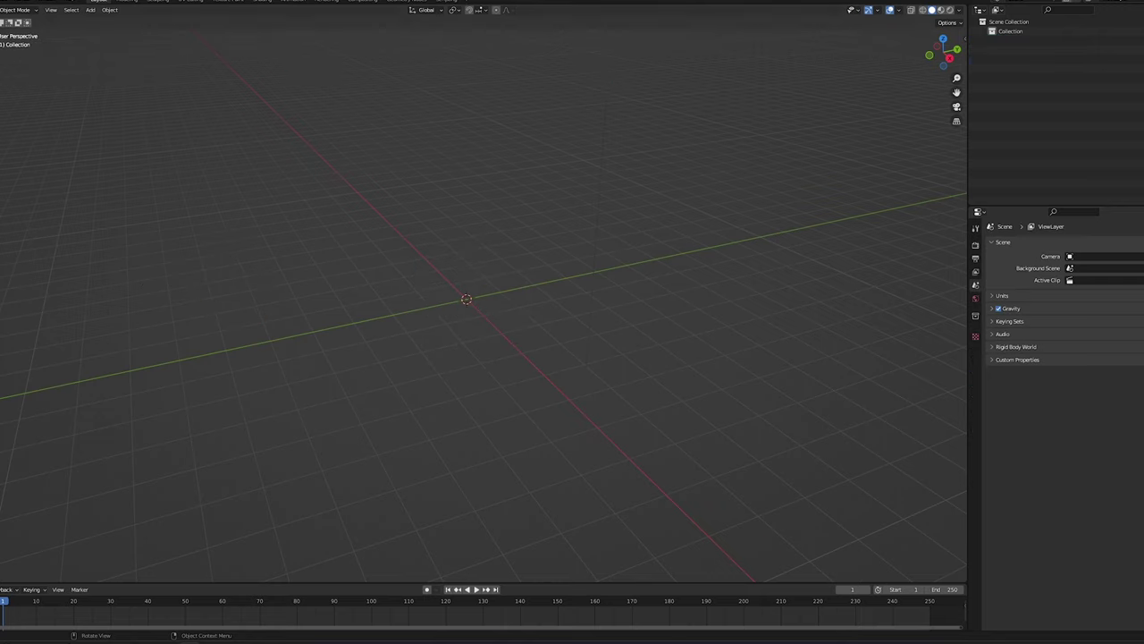
{"action": "key", "text": "ctrl+z"}
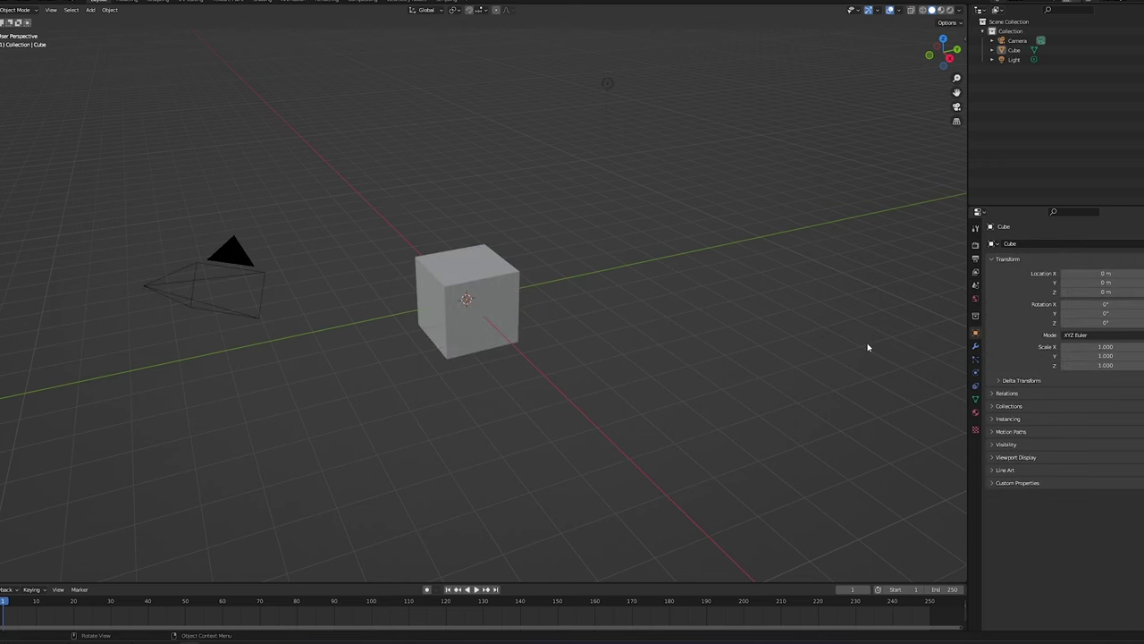
Move the default cube in the front view to about X 1.46 m and Z 2.47 m.
{"action": "left_click", "coordinate": [508, 270]}
{"action": "key", "text": "KP_1"}
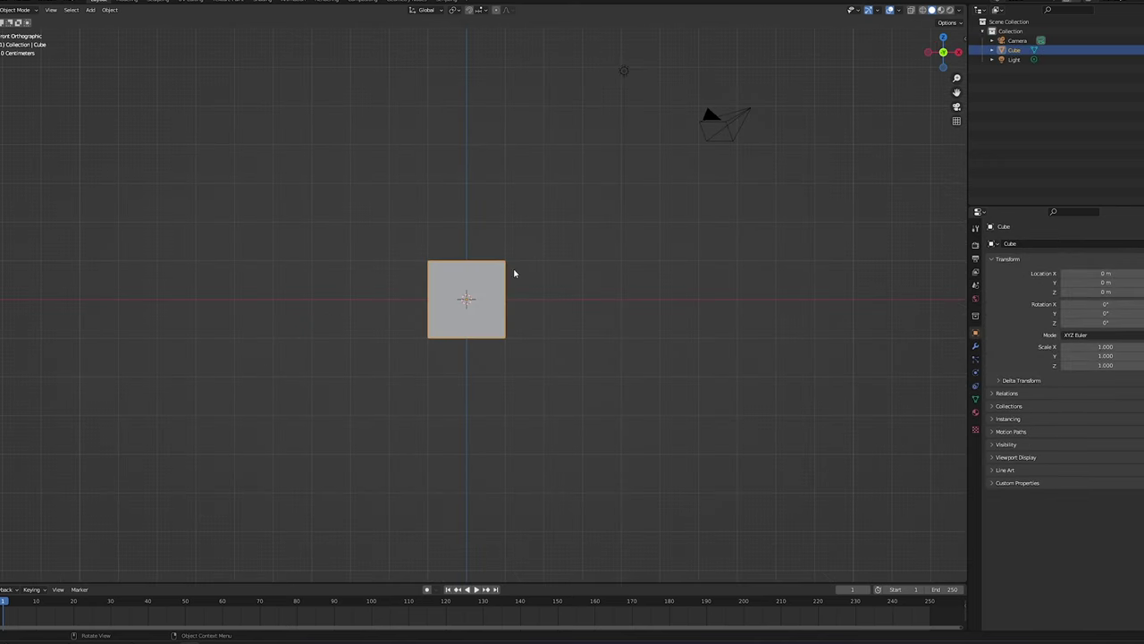
{"action": "left_click_drag", "start_coordinate": [458, 302], "coordinate": [514, 208]}
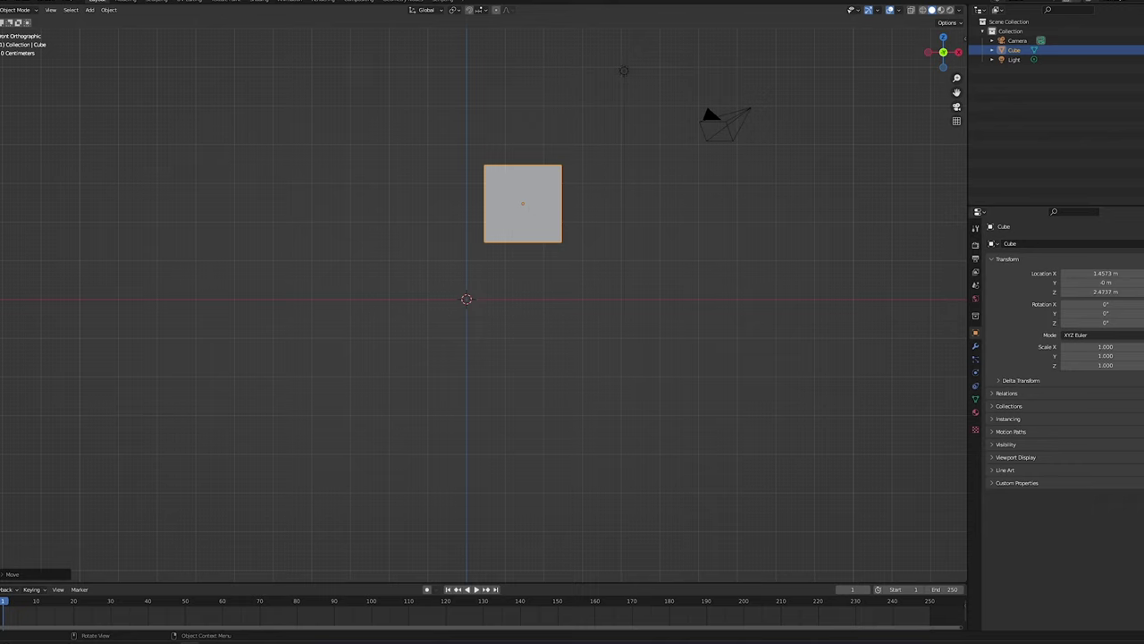
Try rotating the cube in the front view, then undo the rotation.
{"action": "key", "text": "r"}
{"action": "left_click", "coordinate": [532, 202]}
{"action": "key", "text": "ctrl+z"}
Scale the cube to about -0.23 along the X axis and about 2.85 along the Y axis.
{"action": "key", "text": "s"}
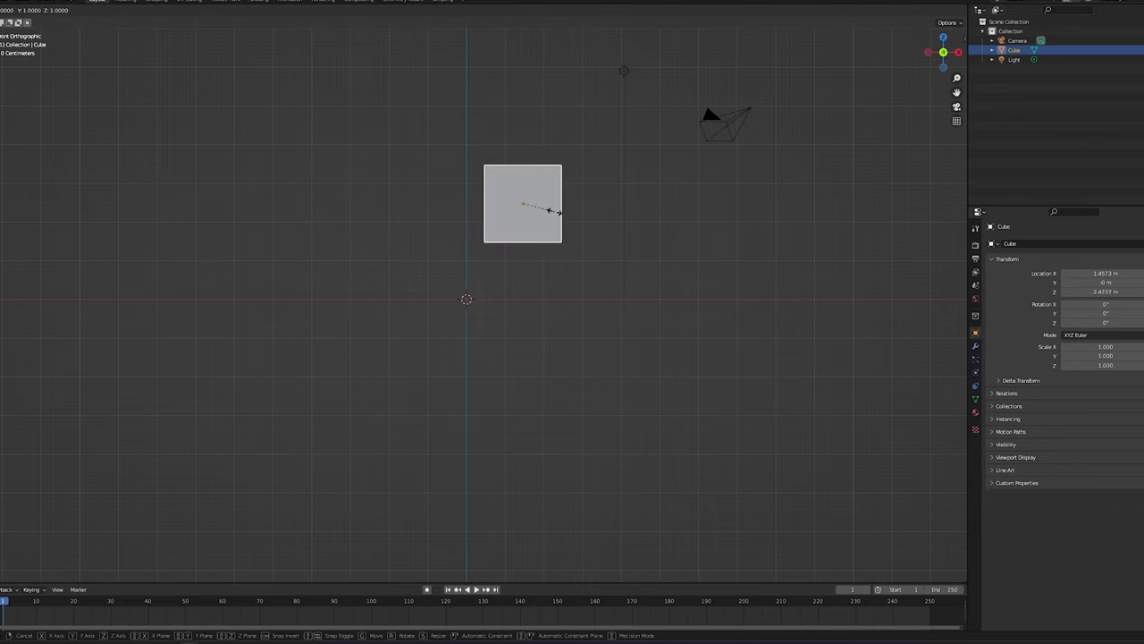
{"action": "key", "text": "x"}
{"action": "left_click", "coordinate": [522, 215]}
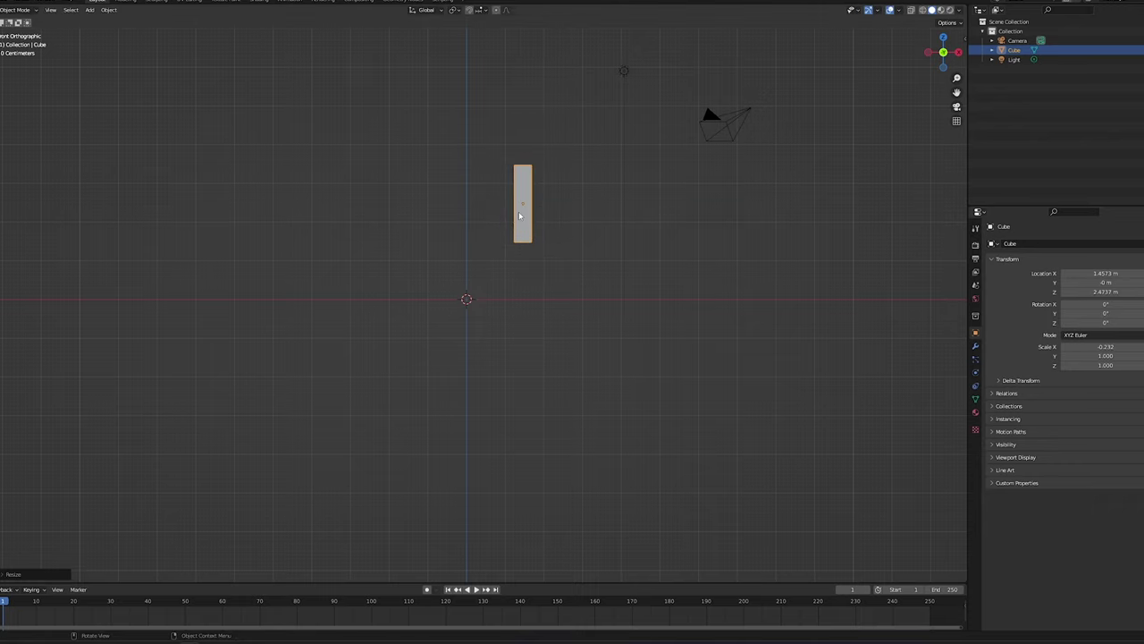
{"action": "mouse_move", "coordinate": [522, 216]}
{"action": "middle_mouse_down"}
{"action": "mouse_move", "coordinate": [487, 232]}
{"action": "mouse_move", "coordinate": [582, 255]}
{"action": "mouse_move", "coordinate": [522, 219]}
{"action": "middle_mouse_up"}
{"action": "key", "text": "s"}
{"action": "key", "text": "y"}
{"action": "left_click", "coordinate": [553, 192]}
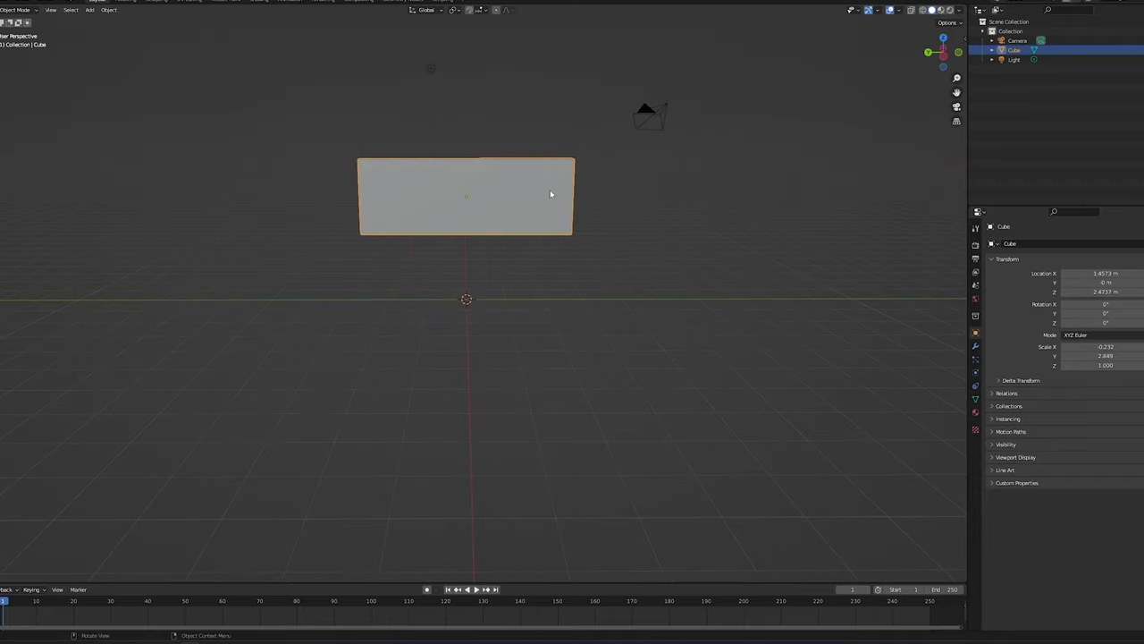
Preview the stretched cube in rendered shading, and switch the viewport to wireframe display.
{"action": "key", "text": "z"}
{"action": "left_click", "coordinate": [630, 152]}
{"action": "mouse_move", "coordinate": [631, 152]}
{"action": "middle_mouse_down"}
{"action": "mouse_move", "coordinate": [539, 247]}
{"action": "mouse_move", "coordinate": [649, 288]}
{"action": "mouse_move", "coordinate": [657, 263]}
{"action": "mouse_move", "coordinate": [586, 263]}
{"action": "middle_mouse_up"}
{"action": "key", "text": "z"}
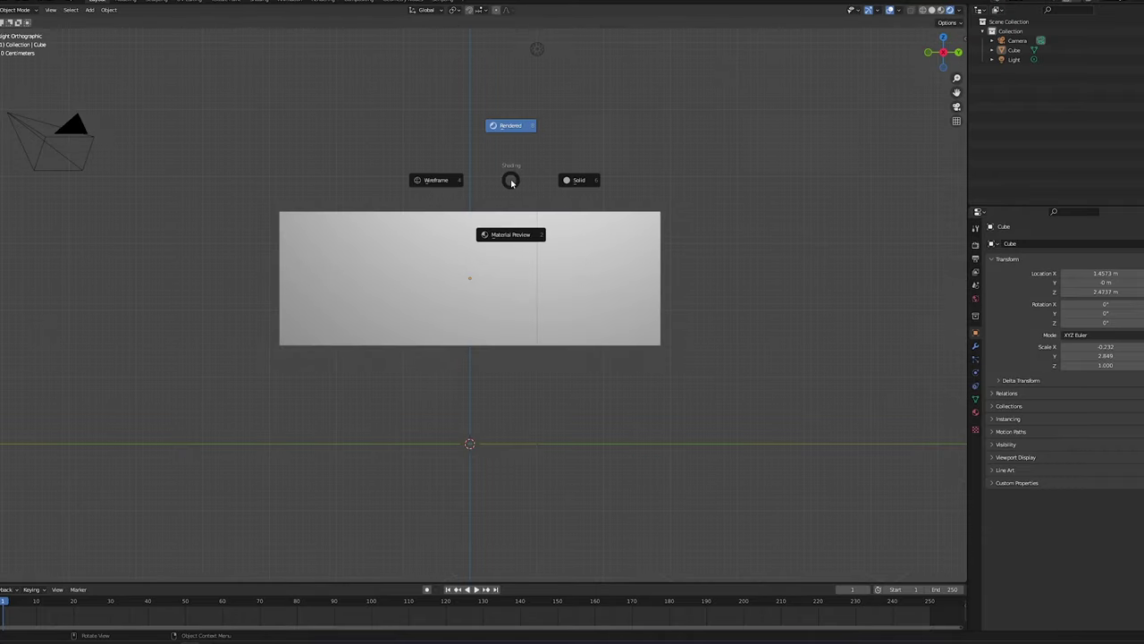
{"action": "left_click", "coordinate": [450, 184]}
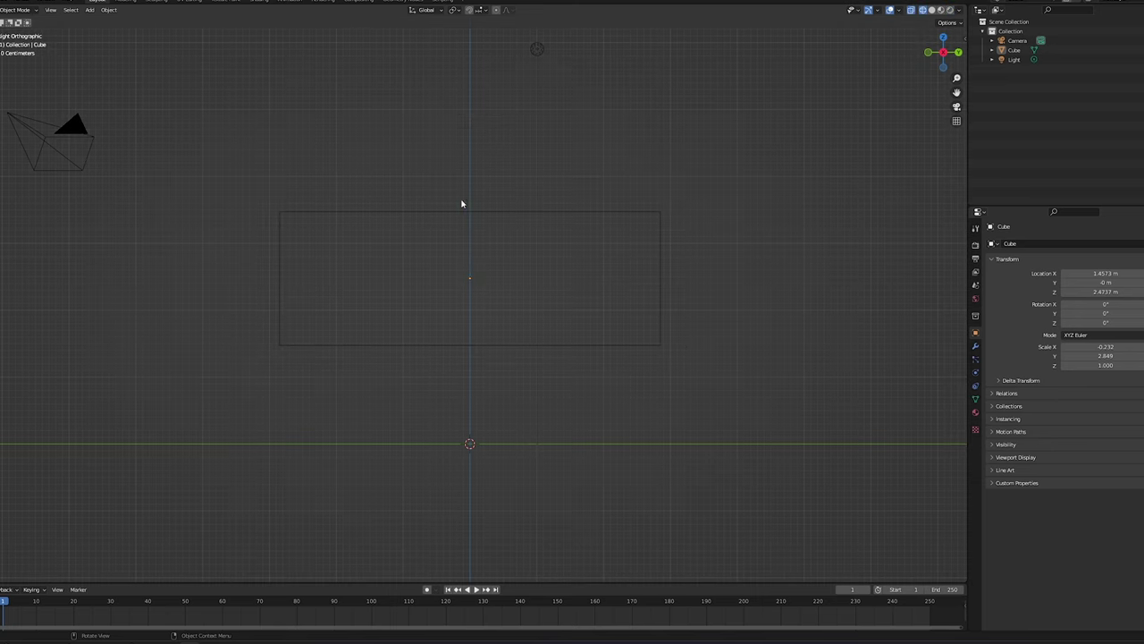
{"action": "scroll", "coordinate": [465, 205], "scroll_direction": "up", "scroll_amount": 1}
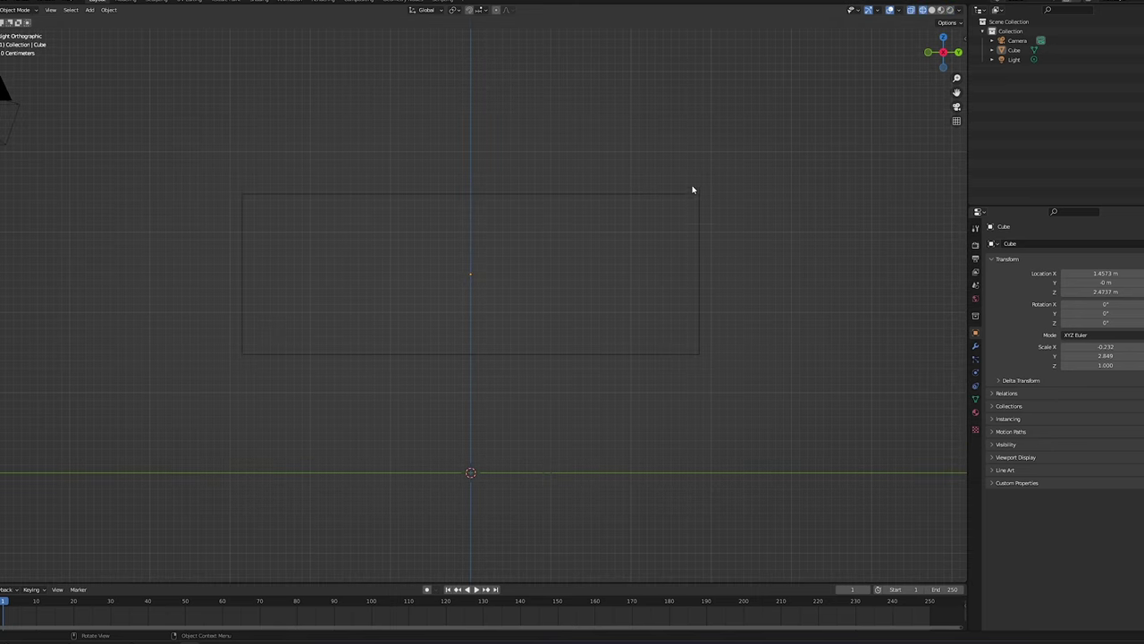
{"action": "middle_click_drag", "start_coordinate": [695, 201], "coordinate": [706, 265]}
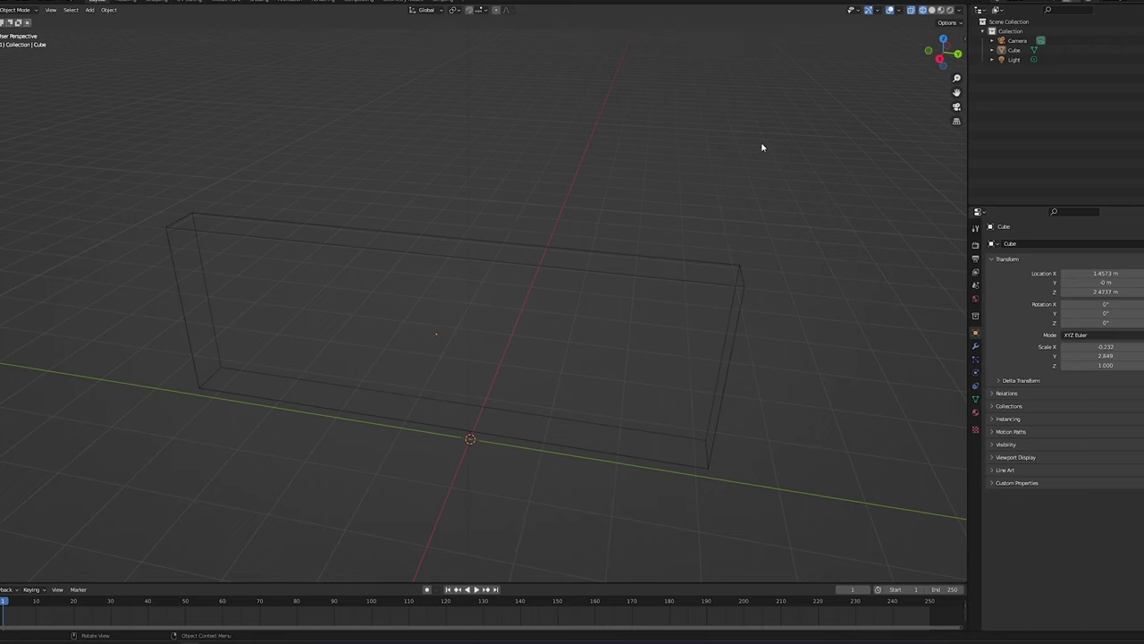
Enter Edit Mode on the cube and clear the mesh selection.
{"action": "right_click", "coordinate": [441, 358]}
{"action": "key", "text": "a"}
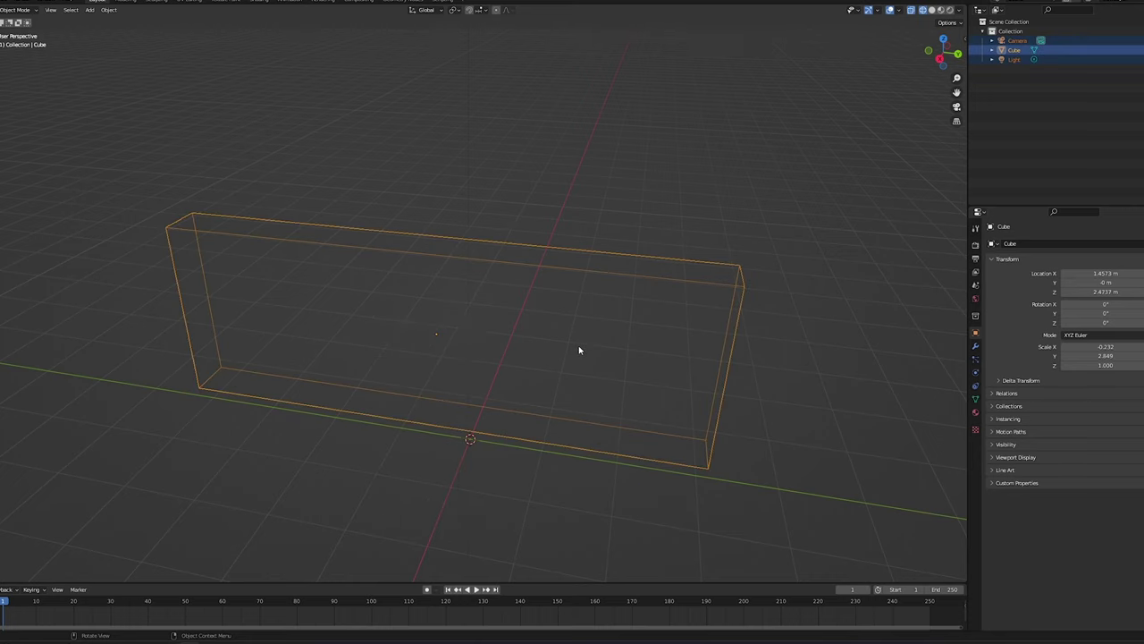
{"action": "key", "text": "Tab"}
{"action": "right_click", "coordinate": [560, 349]}
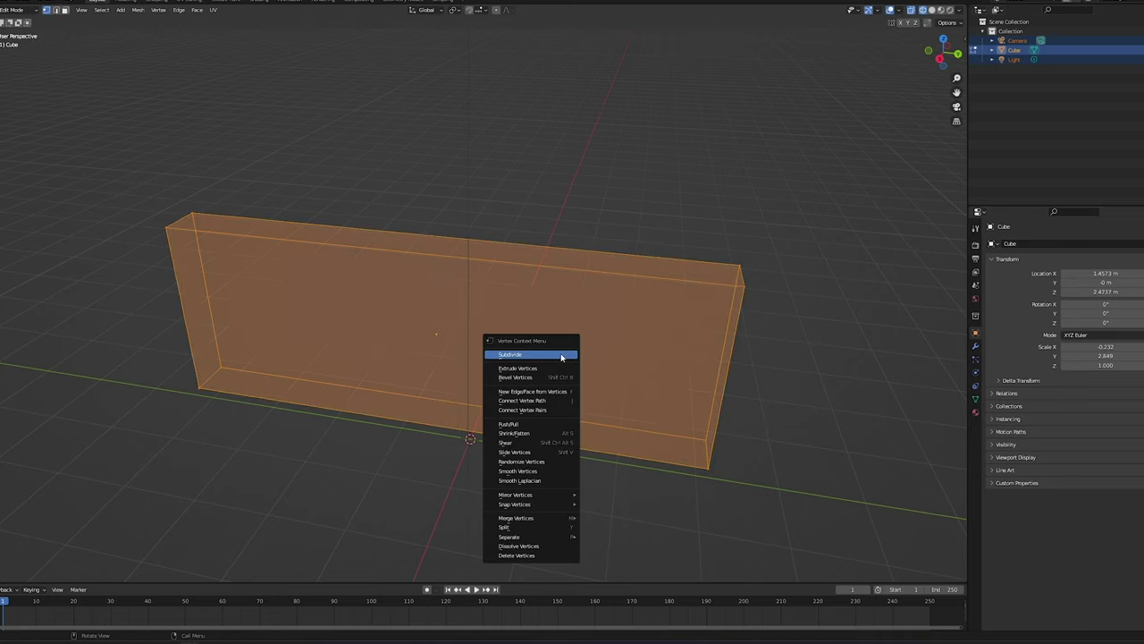
{"action": "key", "text": "alt+a"}
Select several corner vertices of the slab one at a time.
{"action": "middle_click_drag", "start_coordinate": [497, 357], "coordinate": [513, 343]}
{"action": "left_click", "coordinate": [195, 399]}
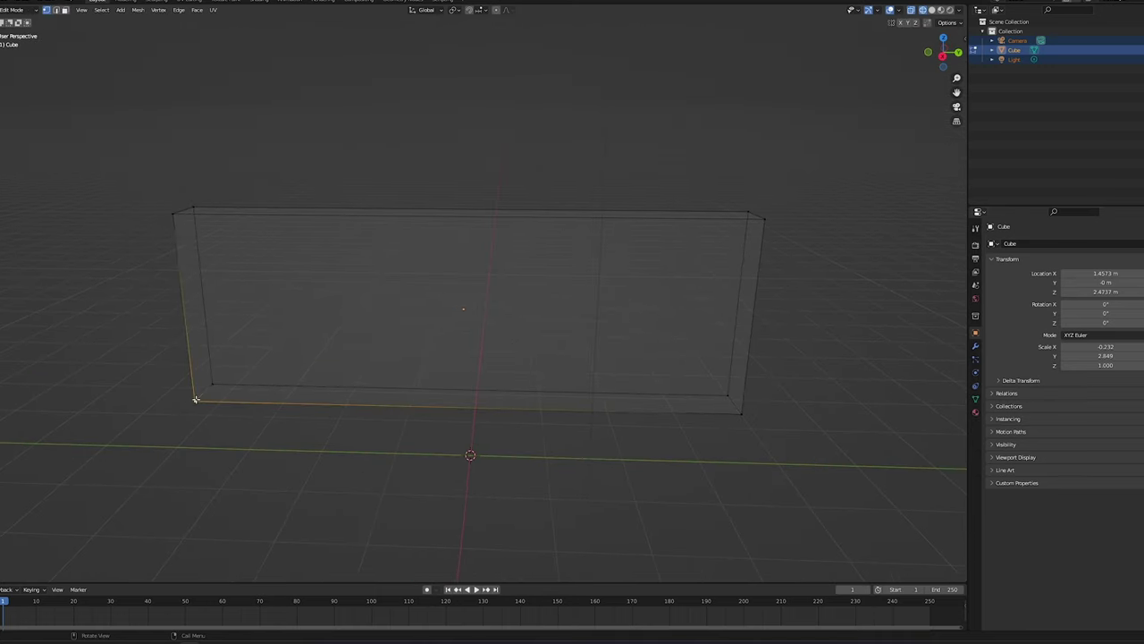
{"action": "left_click", "coordinate": [210, 385]}
{"action": "left_click", "coordinate": [175, 215]}
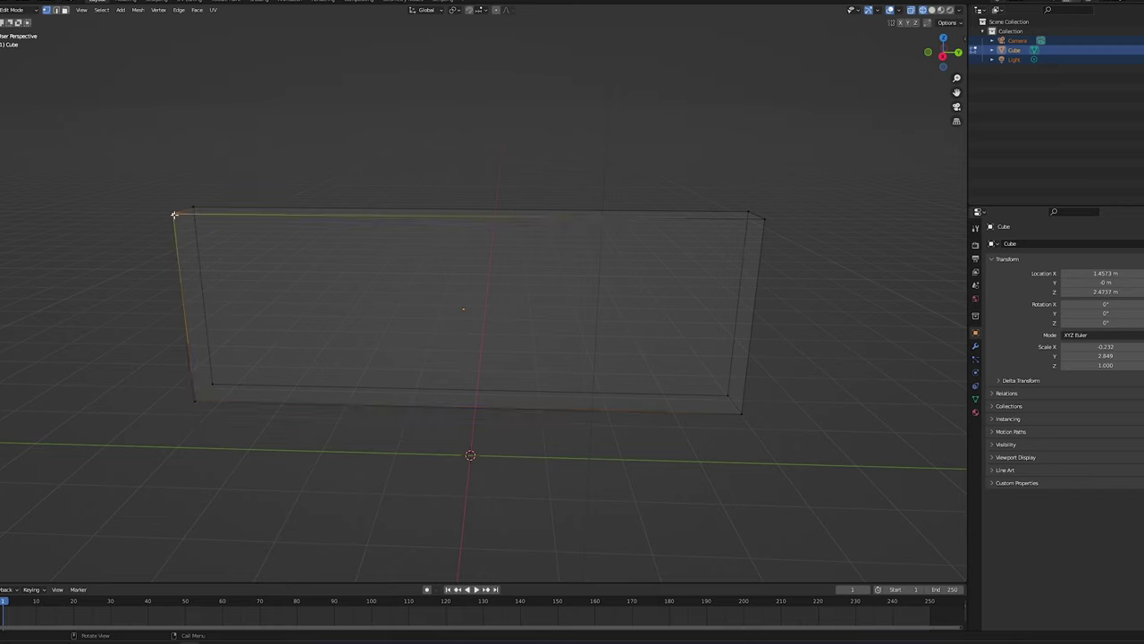
{"action": "left_click", "coordinate": [764, 216]}
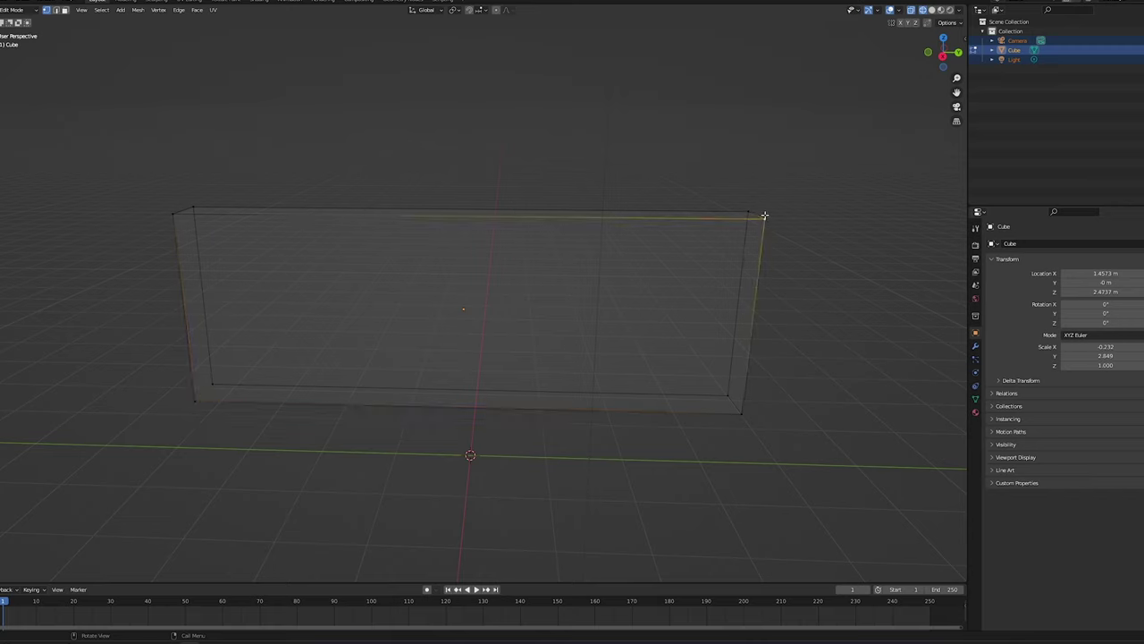
{"action": "middle_click_drag", "start_coordinate": [748, 402], "coordinate": [737, 395]}
In the right view, knife a straight vertical cut across the slab's large face near its positive Y end.
{"action": "key", "text": "KP_3"}
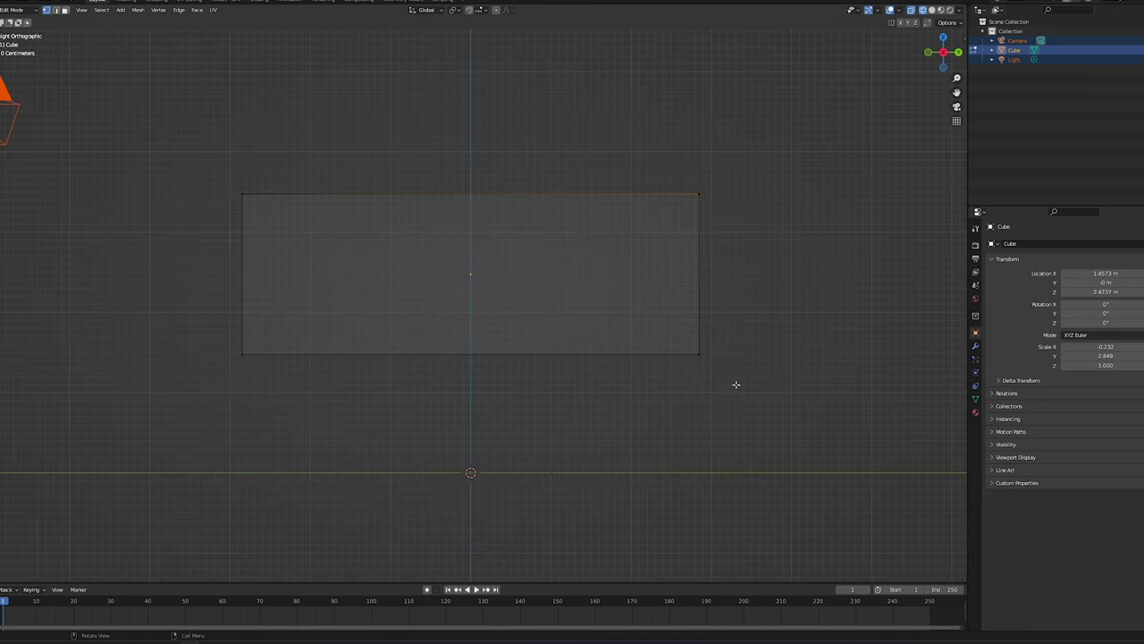
{"action": "key", "text": "k"}
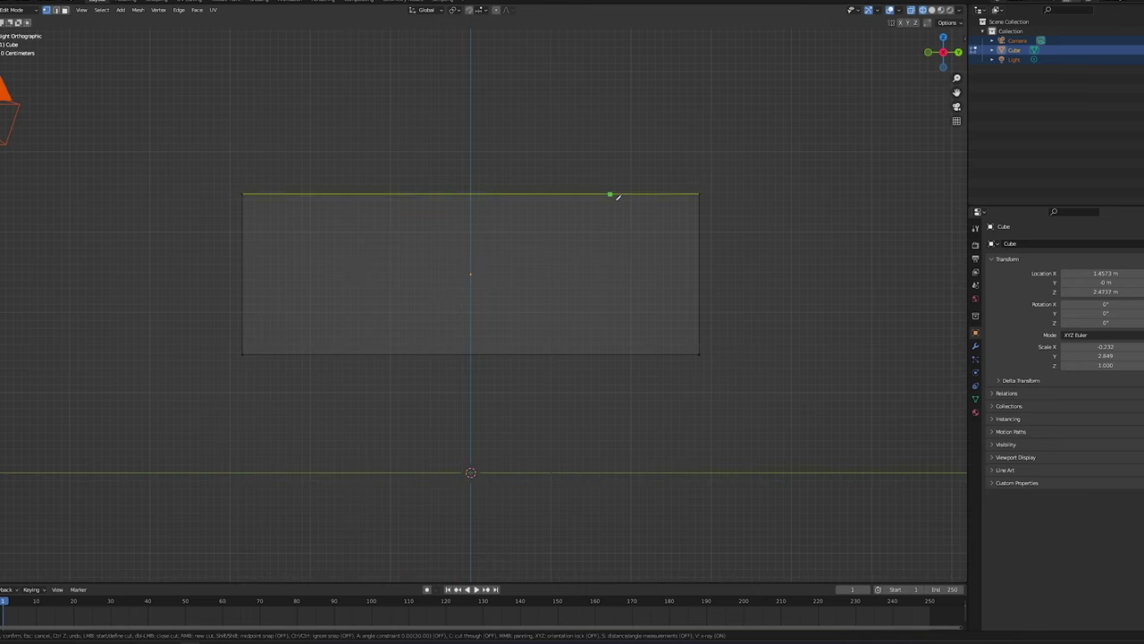
{"action": "left_click", "coordinate": [635, 193]}
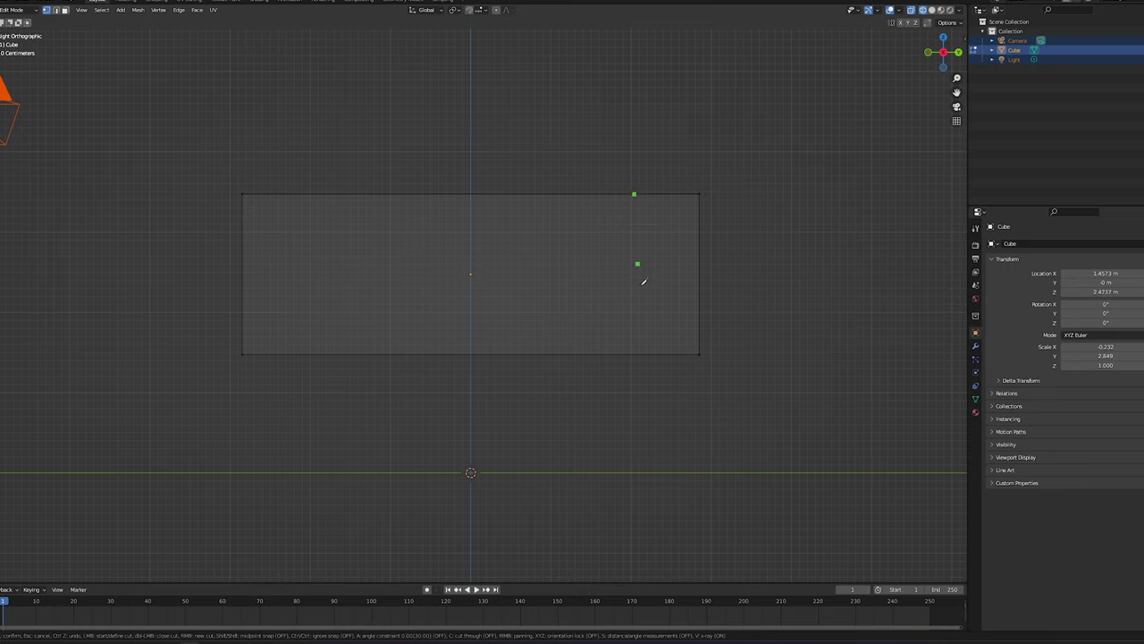
{"action": "key", "text": "z"}
{"action": "left_click", "coordinate": [557, 450]}
{"action": "key", "text": "Return"}
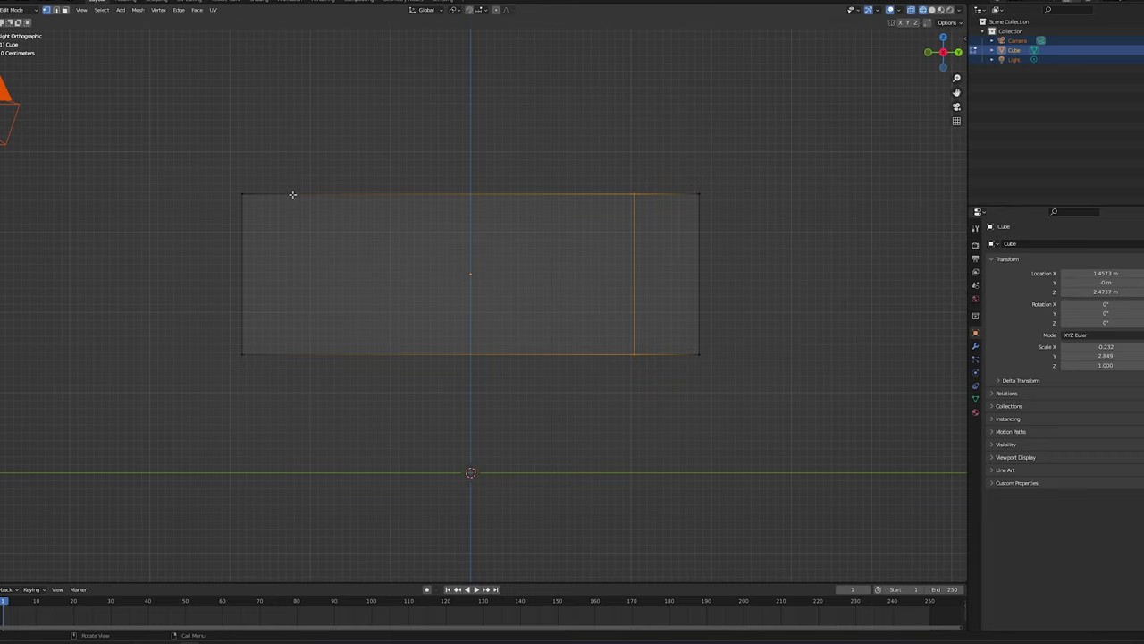
Knife a second vertical cut, constrained to the Z axis, near the slab's negative Y end.
{"action": "key", "text": "k"}
{"action": "key", "text": "x"}
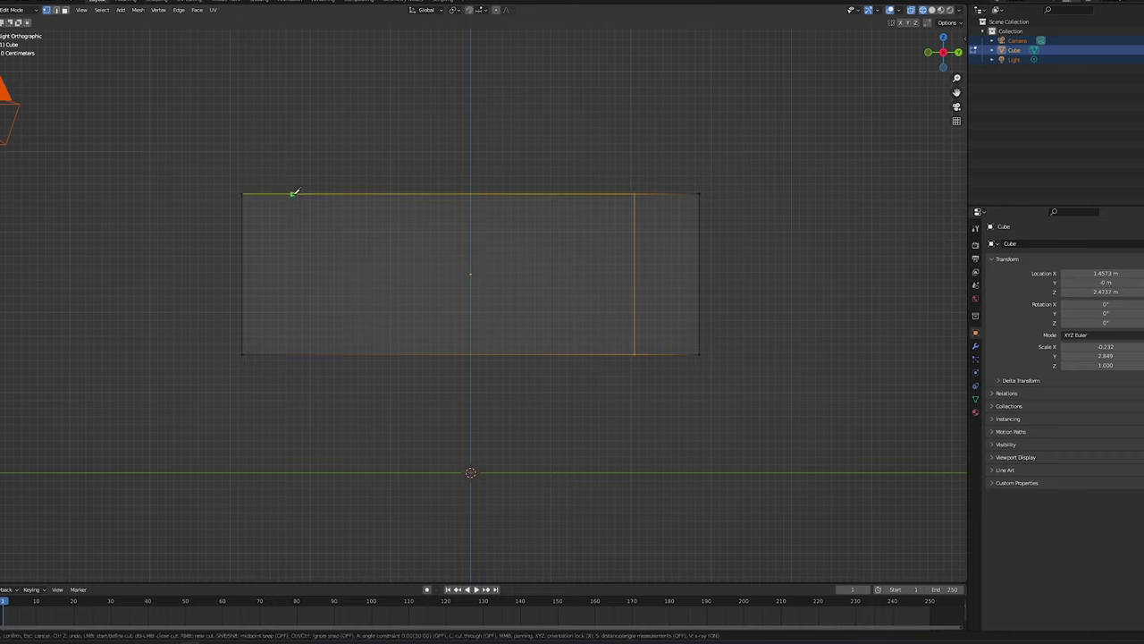
{"action": "left_click", "coordinate": [293, 194]}
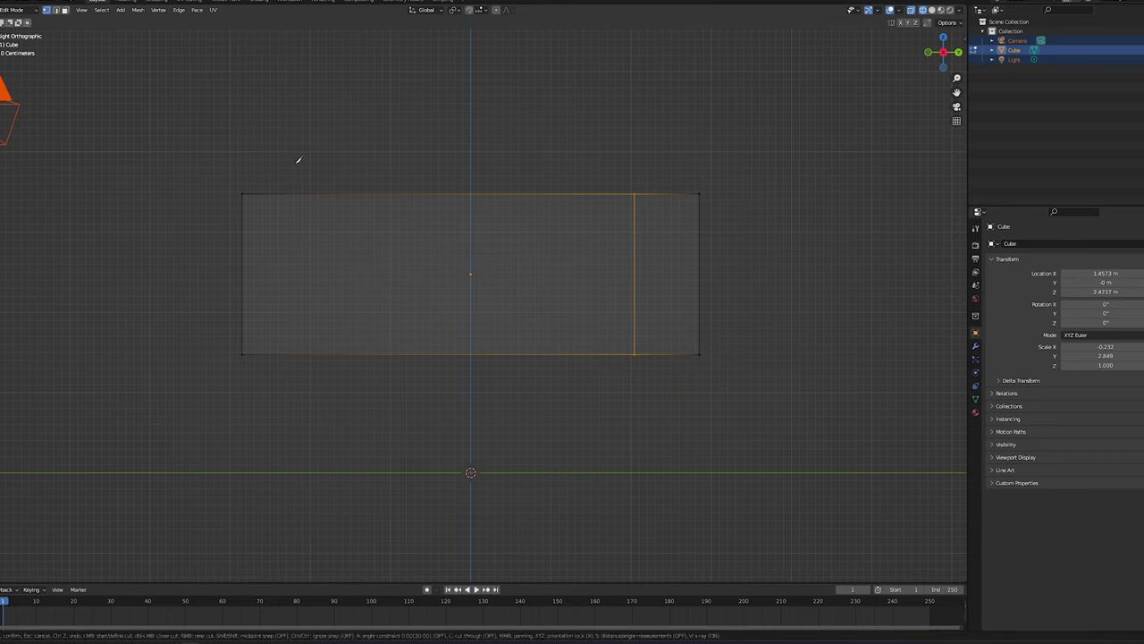
{"action": "left_click", "coordinate": [304, 190]}
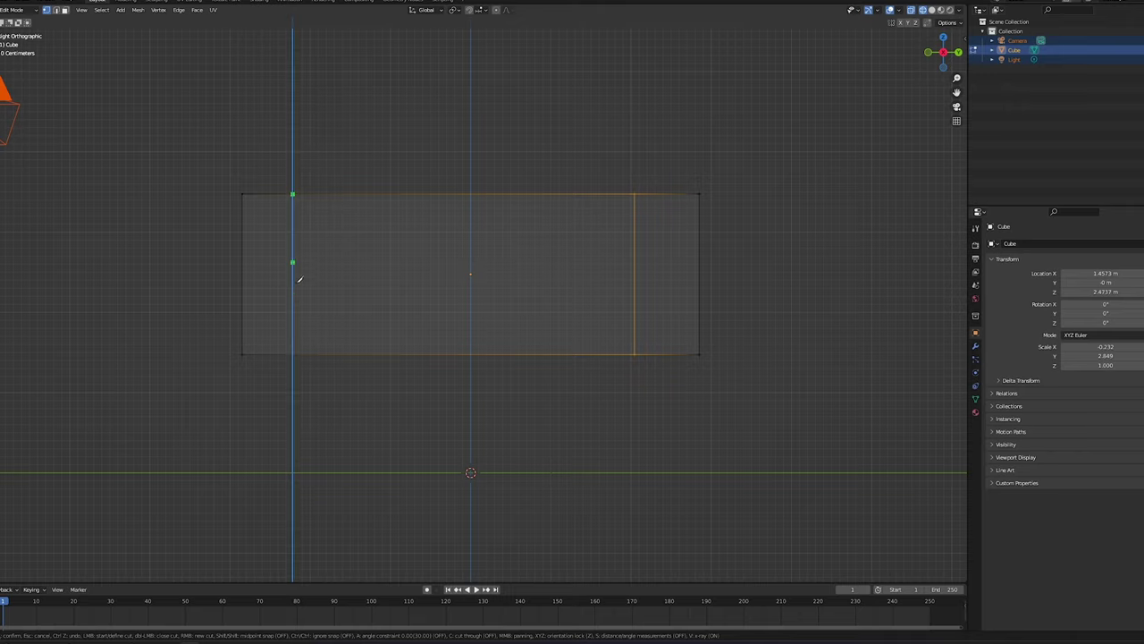
{"action": "left_click", "coordinate": [303, 364]}
{"action": "key", "text": "Return"}
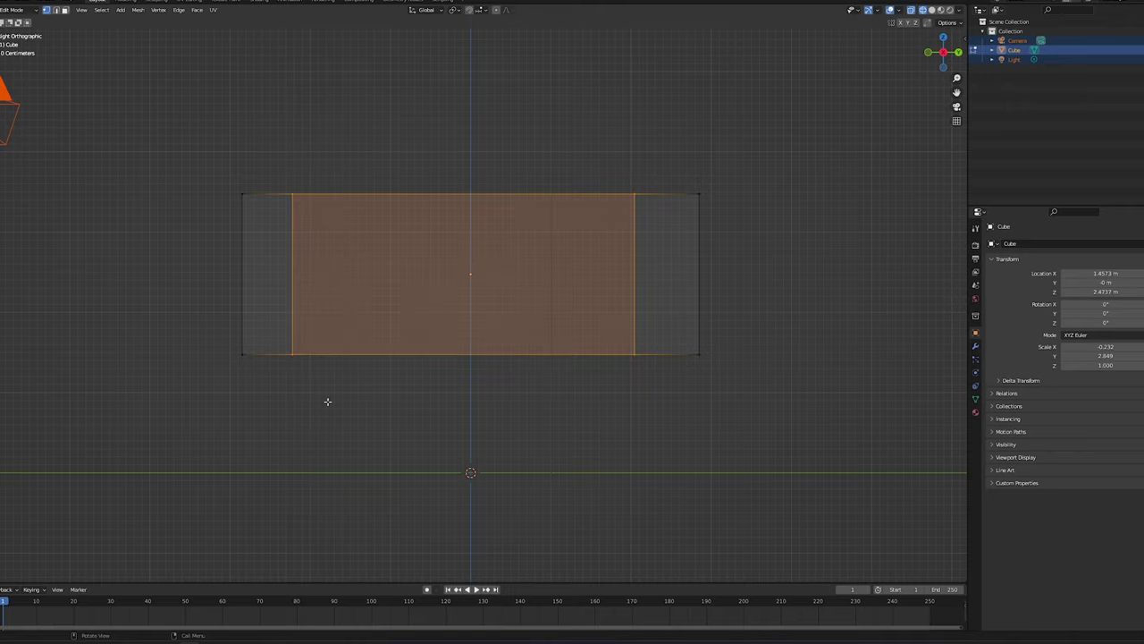
Select the whole slab mesh and move it along the X axis to the negative side of the world origin.
{"action": "key", "text": "alt+a"}
{"action": "middle_click_drag", "start_coordinate": [360, 480], "coordinate": [527, 498]}
{"action": "middle_click_drag", "start_coordinate": [564, 388], "coordinate": [485, 361]}
{"action": "key", "text": "a"}
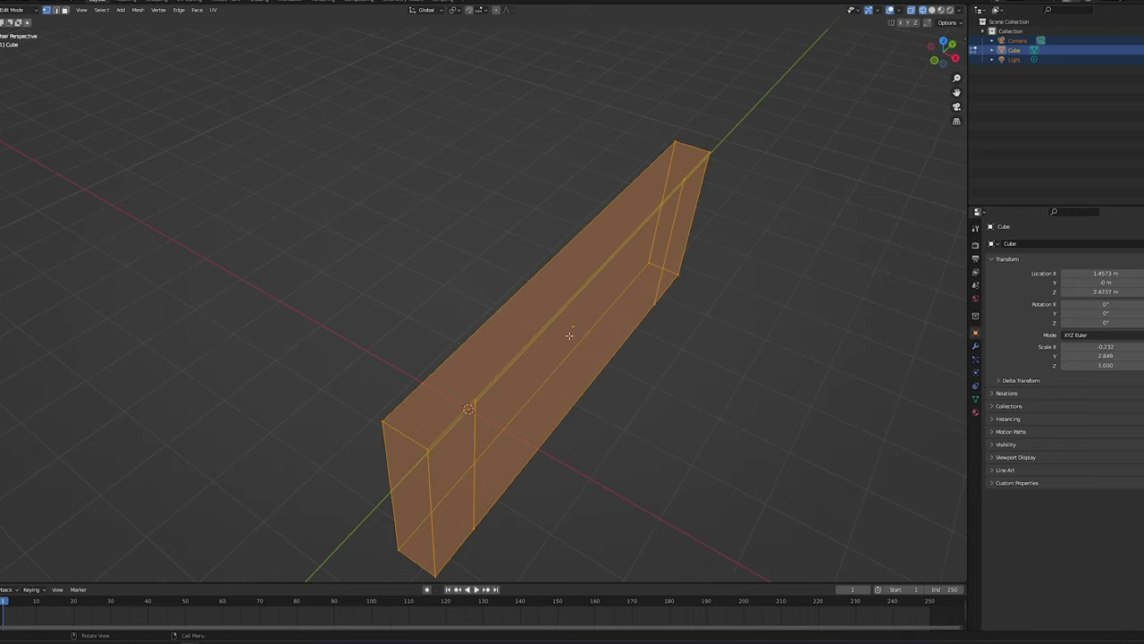
{"action": "key", "text": "g"}
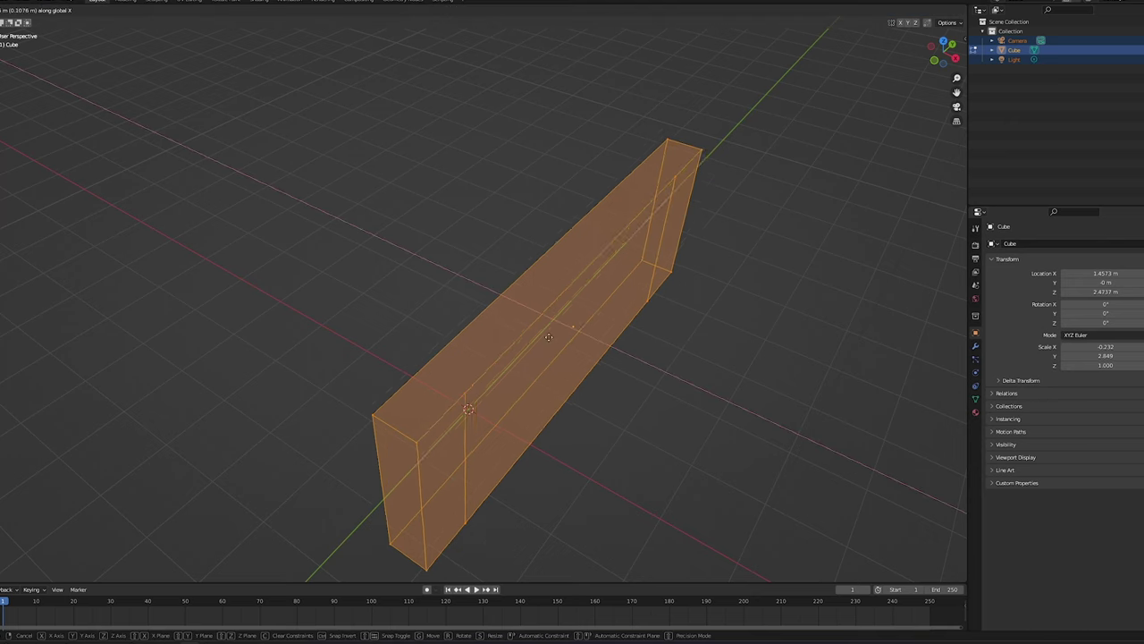
{"action": "left_click", "coordinate": [309, 285]}
{"action": "middle_click_drag", "start_coordinate": [447, 340], "coordinate": [370, 304]}
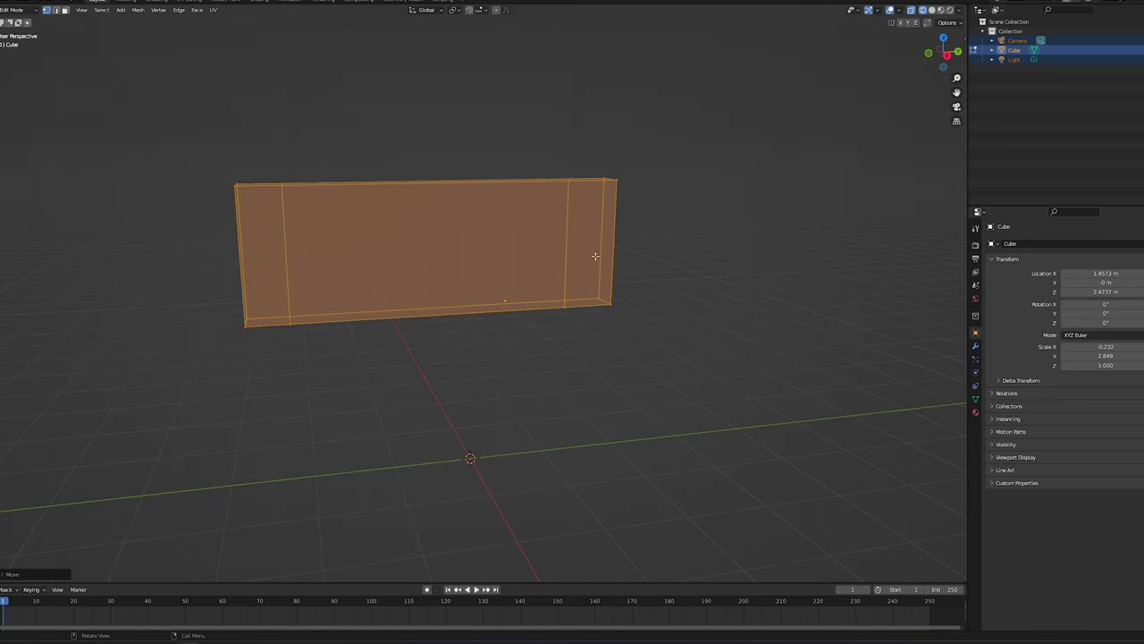
Extrude the two narrow end faces made by the knife cuts along positive X to form two parallel side walls.
{"action": "left_click", "coordinate": [638, 340]}
{"action": "left_click_drag", "start_coordinate": [642, 350], "coordinate": [668, 413]}
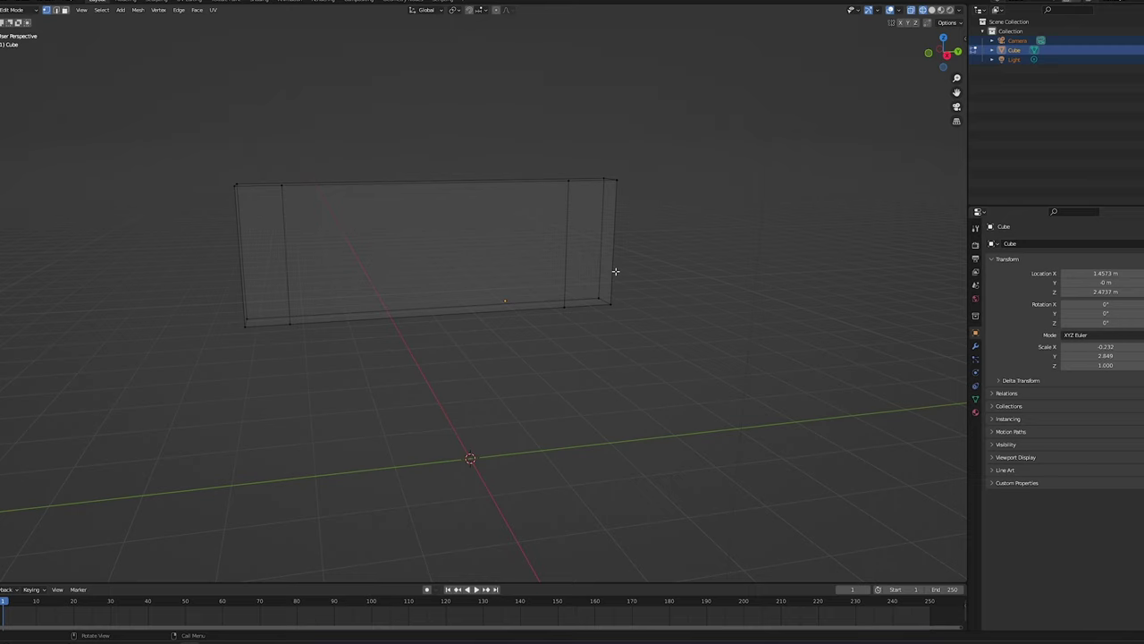
{"action": "key", "text": "3"}
{"action": "left_click", "coordinate": [601, 243]}
{"action": "left_click", "coordinate": [590, 248], "text": "shift"}
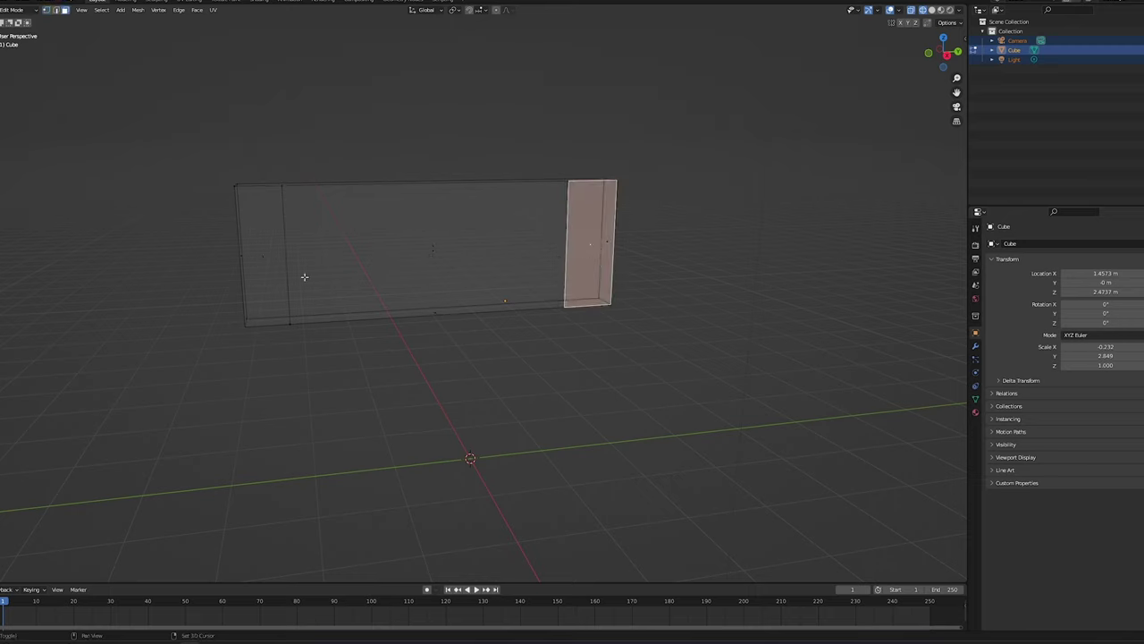
{"action": "left_click_drag", "start_coordinate": [580, 383], "coordinate": [591, 438]}
{"action": "left_click", "coordinate": [590, 250]}
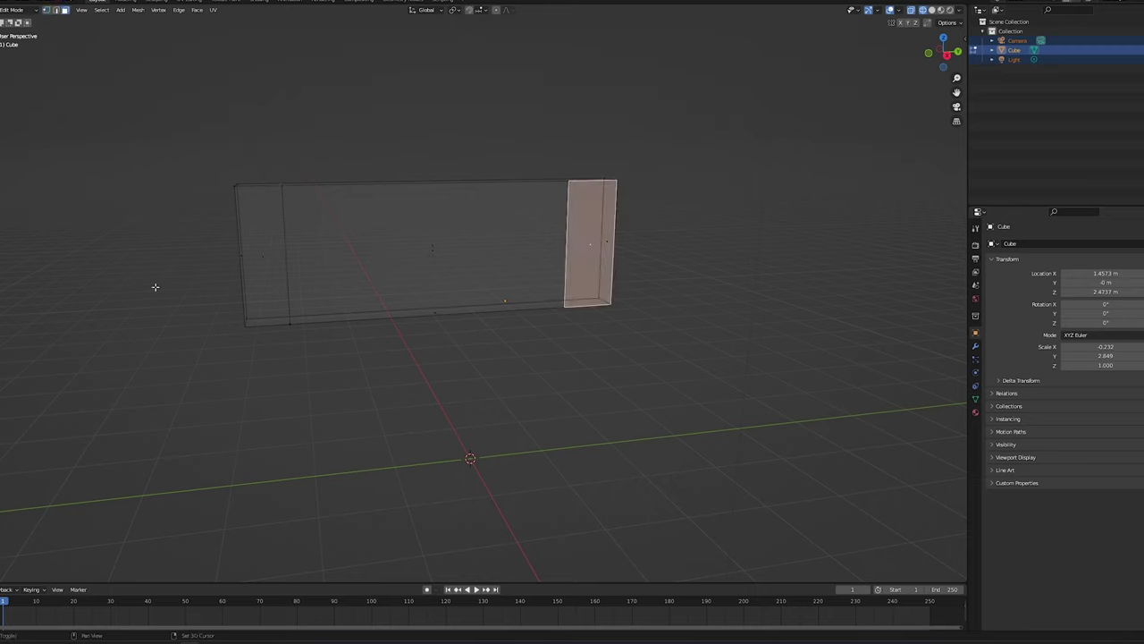
{"action": "left_click", "coordinate": [265, 258], "text": "shift"}
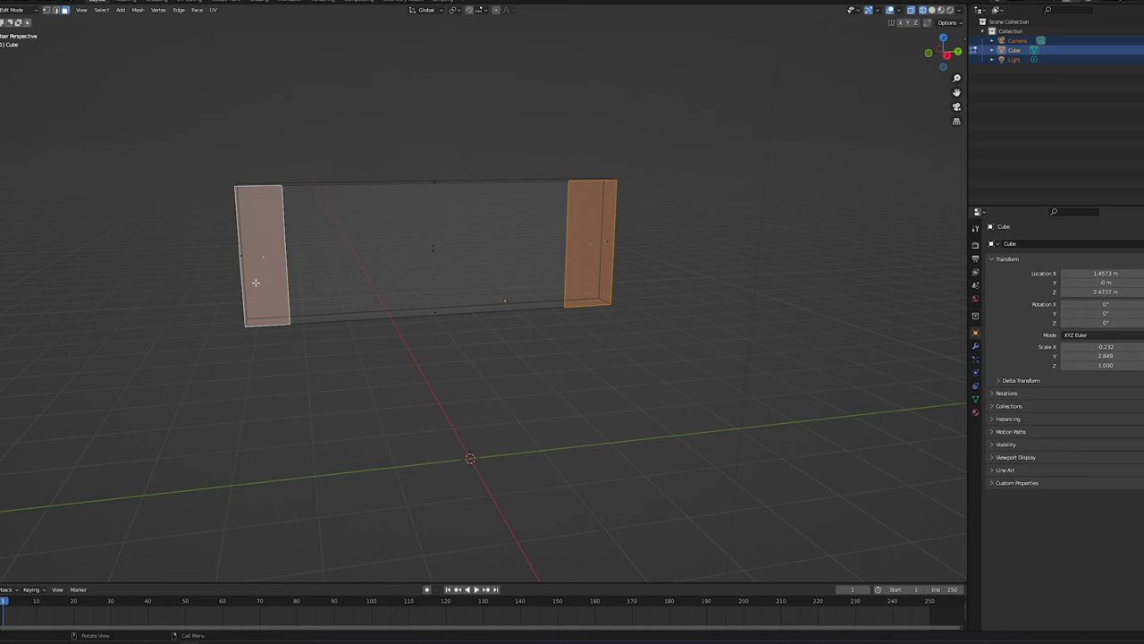
{"action": "key", "text": "KP_7"}
{"action": "key", "text": "e"}
{"action": "left_click", "coordinate": [576, 319]}
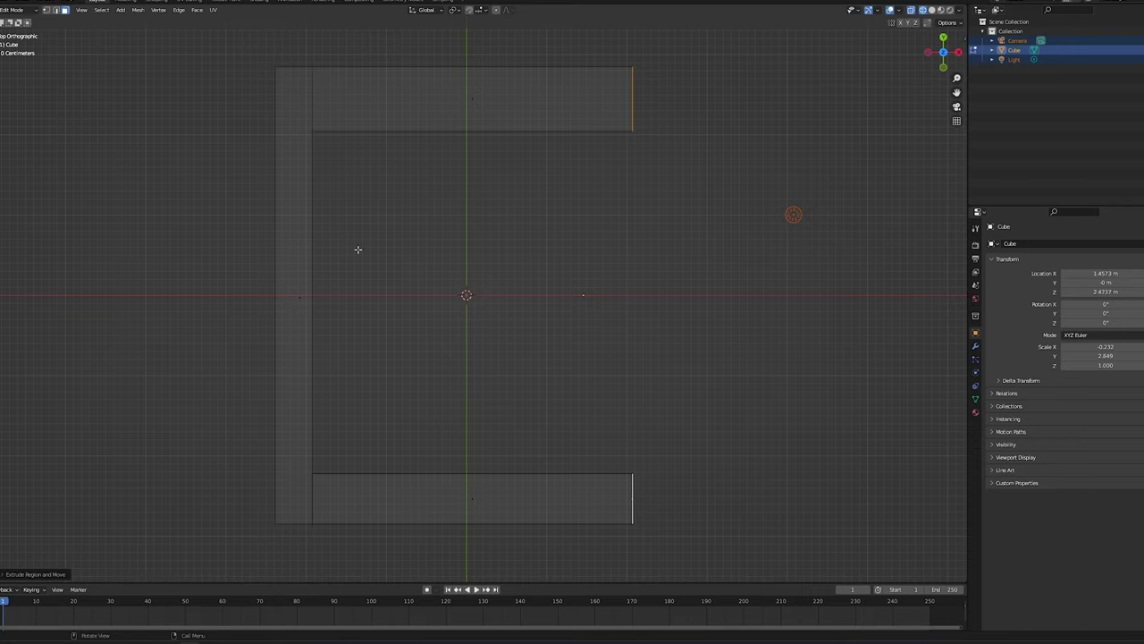
Select the faces of the wall joining the two side walls and duplicate them along X to close the open side.
{"action": "middle_click_drag", "start_coordinate": [357, 250], "coordinate": [324, 215]}
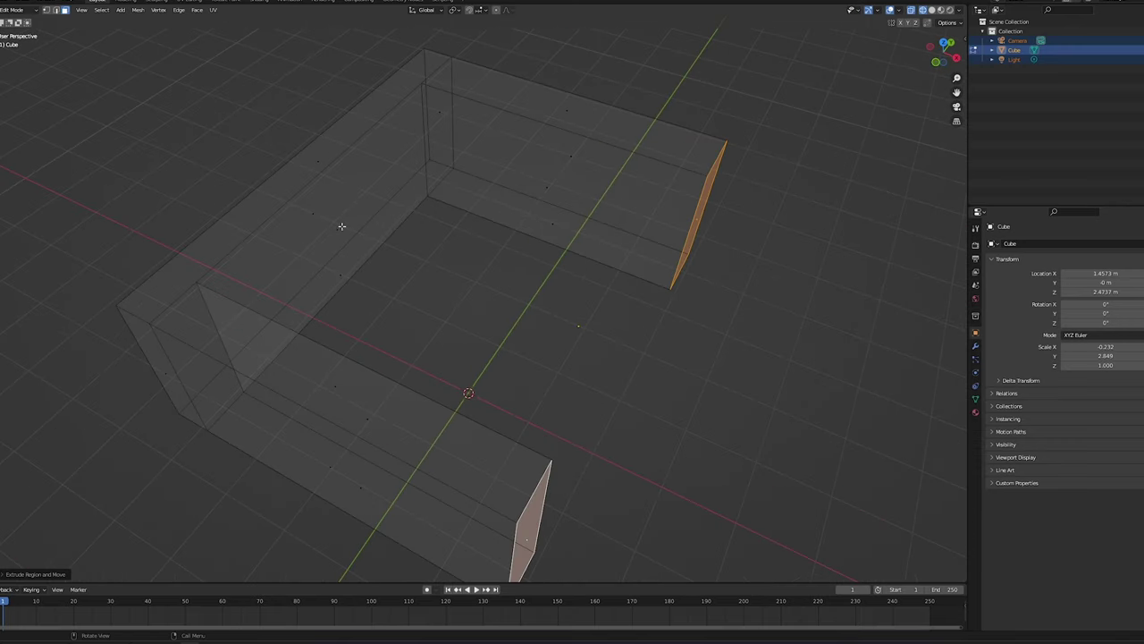
{"action": "right_click", "coordinate": [385, 197]}
{"action": "key", "text": "Escape"}
{"action": "key", "text": "alt+a"}
{"action": "left_click", "coordinate": [334, 200]}
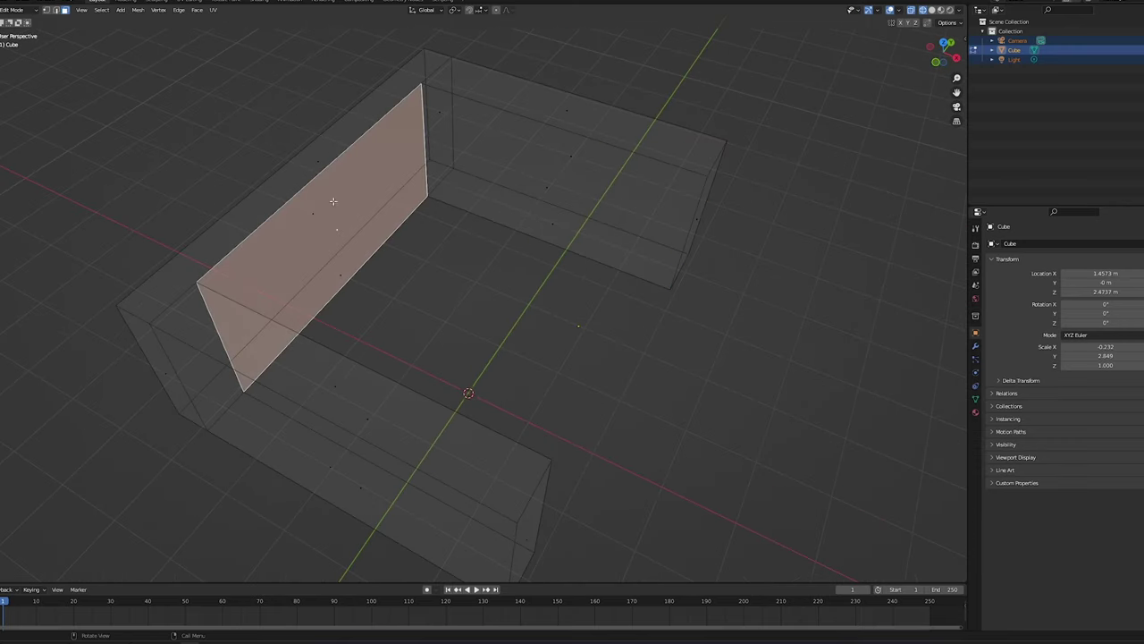
{"action": "left_click", "coordinate": [306, 175], "text": "shift"}
{"action": "middle_click_drag", "start_coordinate": [306, 176], "coordinate": [253, 342]}
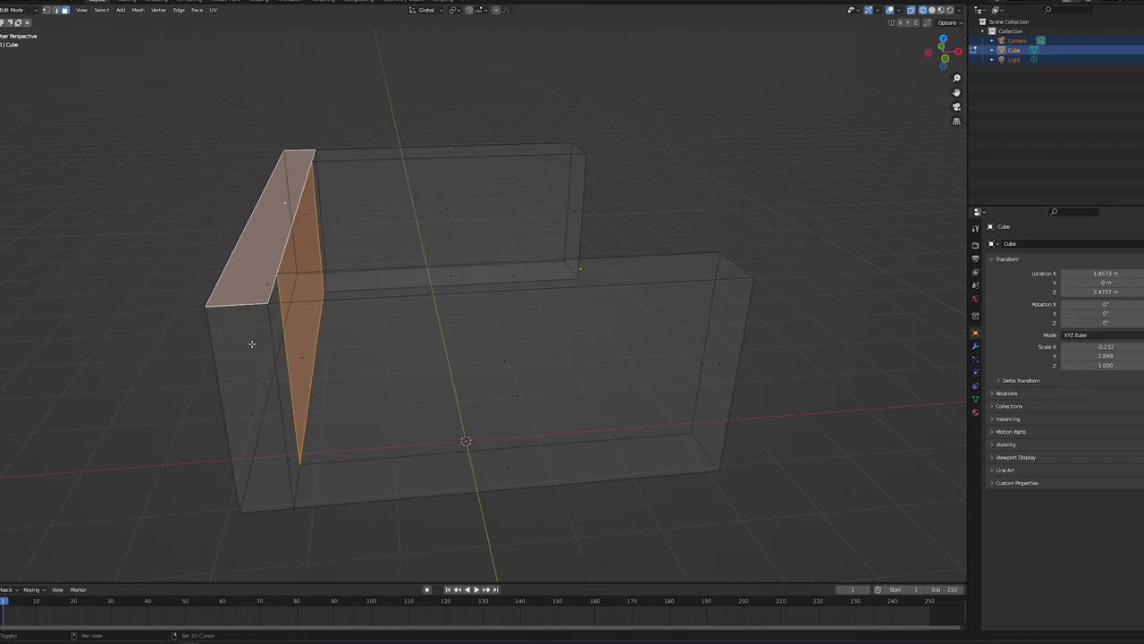
{"action": "left_click", "coordinate": [253, 413], "text": "shift"}
{"action": "middle_click_drag", "start_coordinate": [256, 416], "coordinate": [414, 289]}
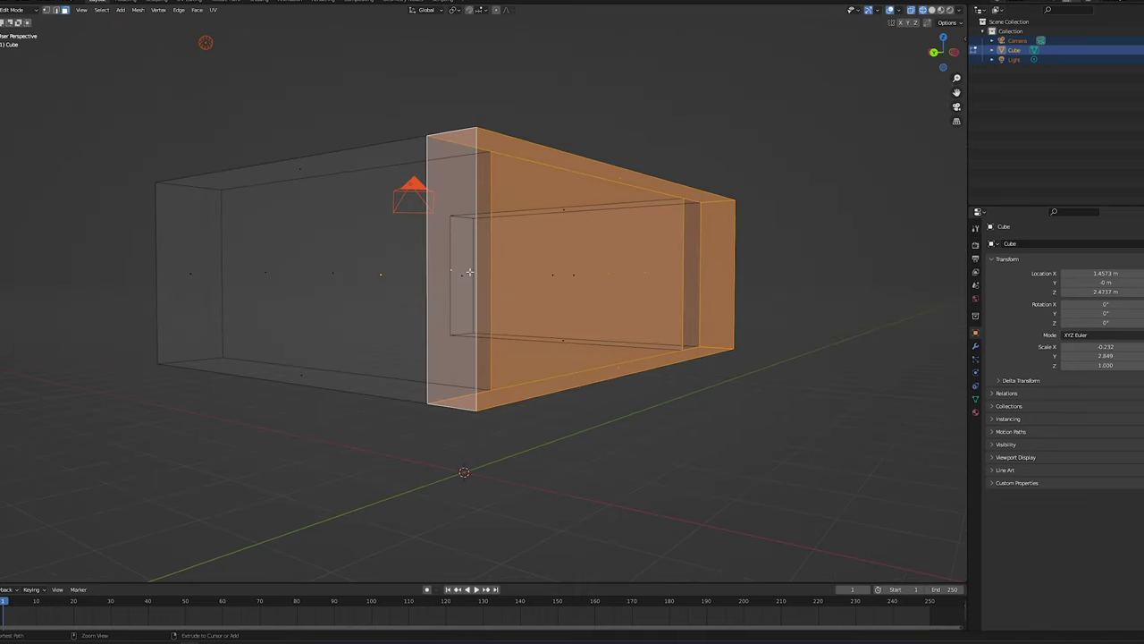
{"action": "key", "text": "ctrl+c"}
{"action": "middle_click_drag", "start_coordinate": [444, 266], "coordinate": [412, 283]}
{"action": "key", "text": "space"}
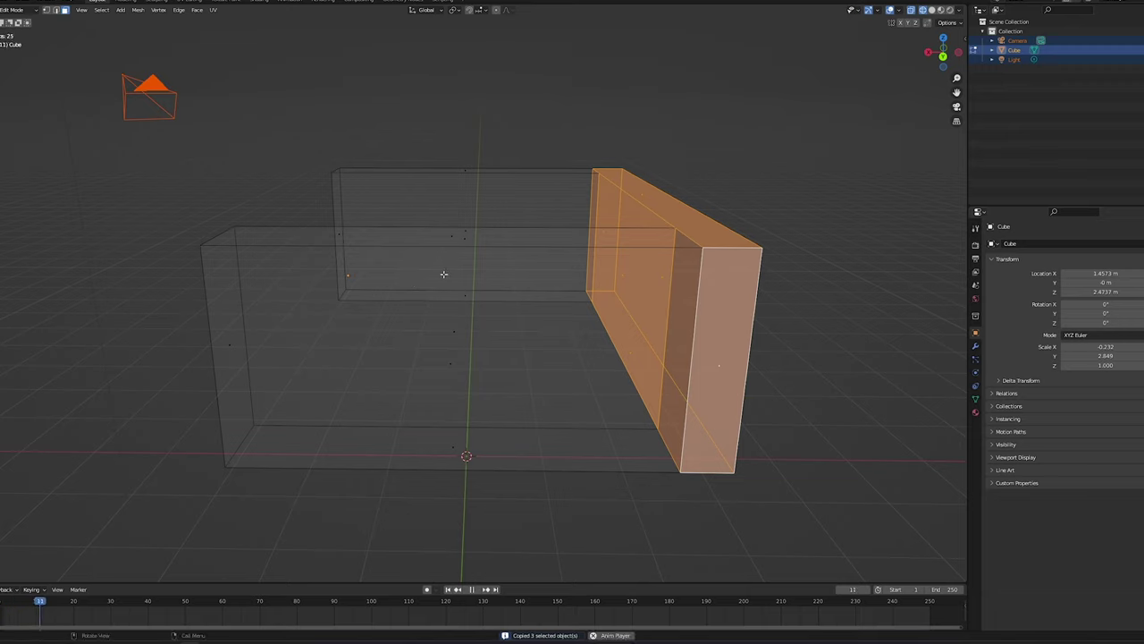
{"action": "key", "text": "g"}
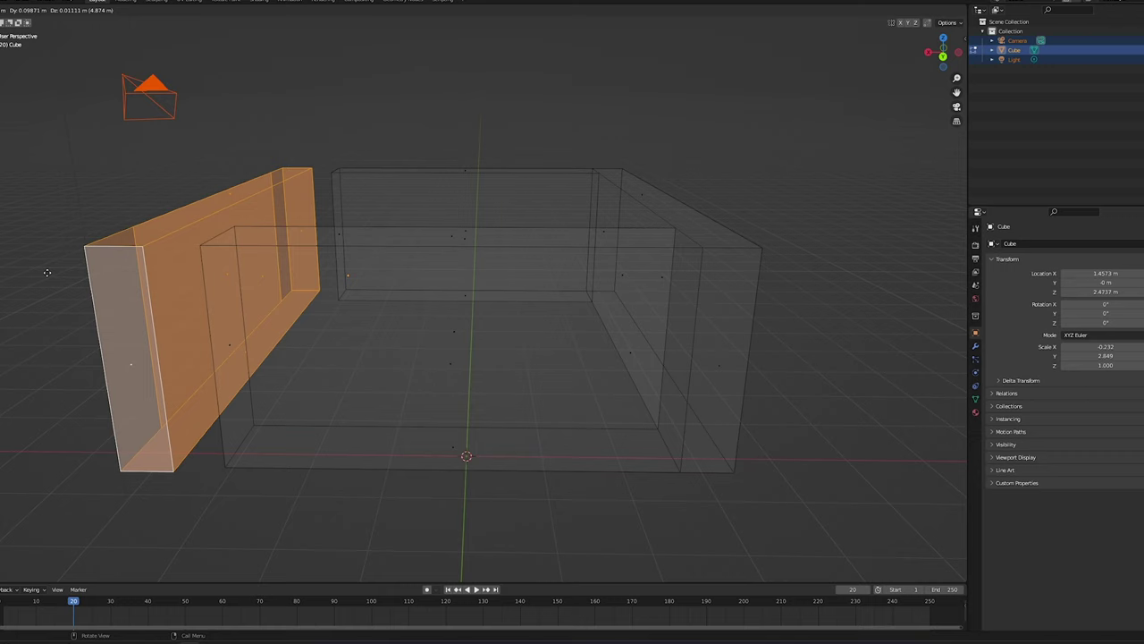
{"action": "key", "text": "x"}
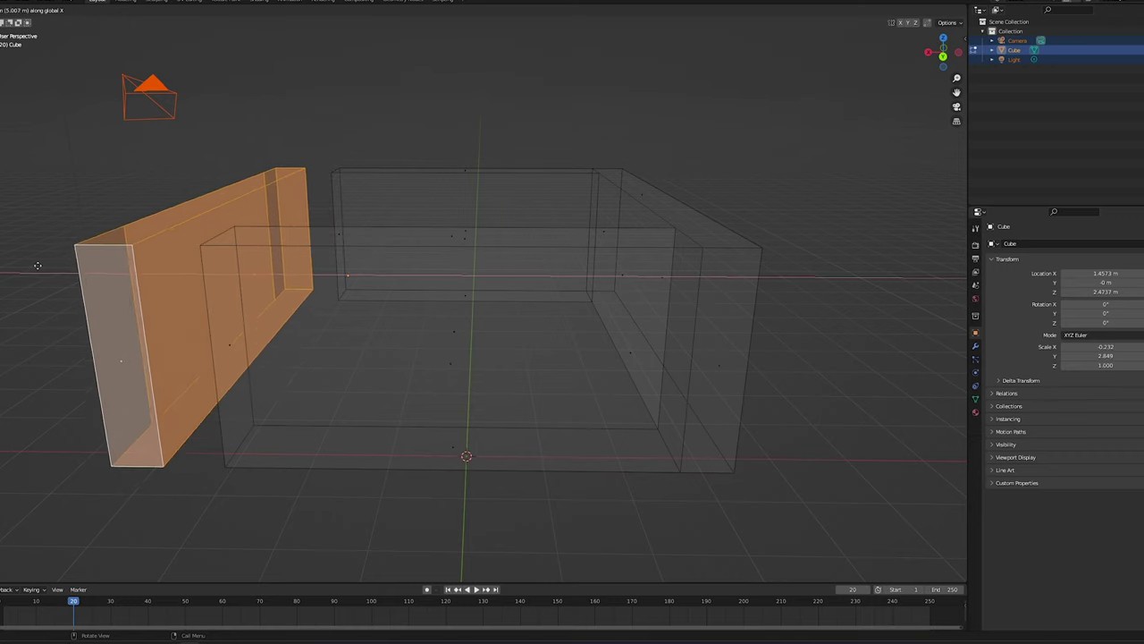
{"action": "left_click", "coordinate": [84, 259]}
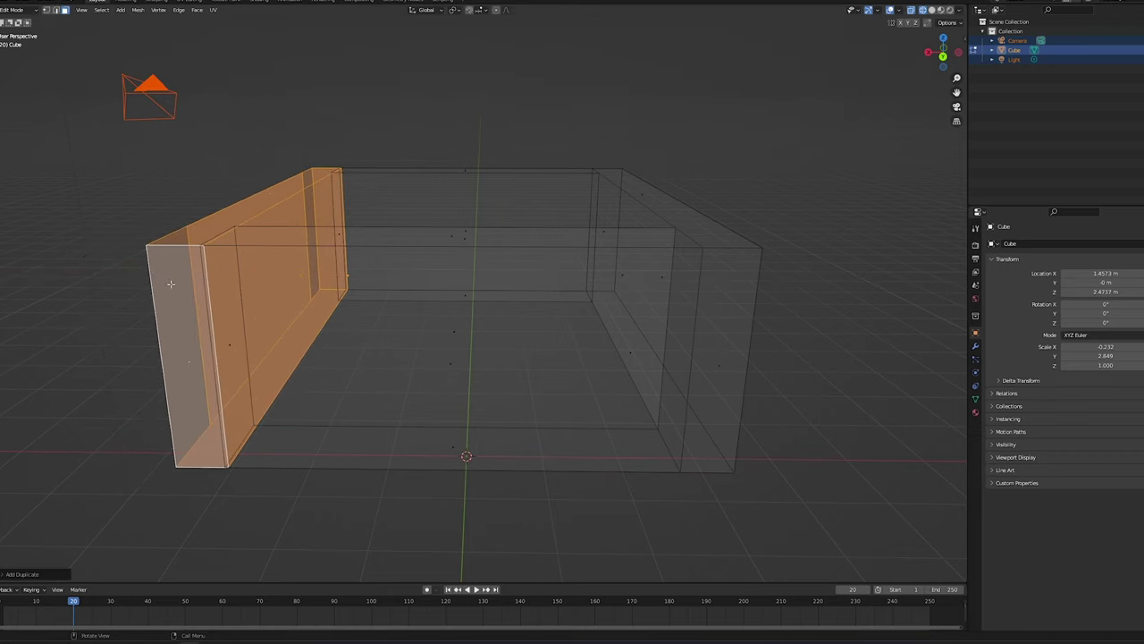
Deselect the mesh and display the four-walled frame in solid shading.
{"action": "middle_click_drag", "start_coordinate": [171, 283], "coordinate": [256, 310]}
{"action": "left_click_drag", "start_coordinate": [169, 122], "coordinate": [130, 156]}
{"action": "middle_click_drag", "start_coordinate": [120, 157], "coordinate": [293, 232]}
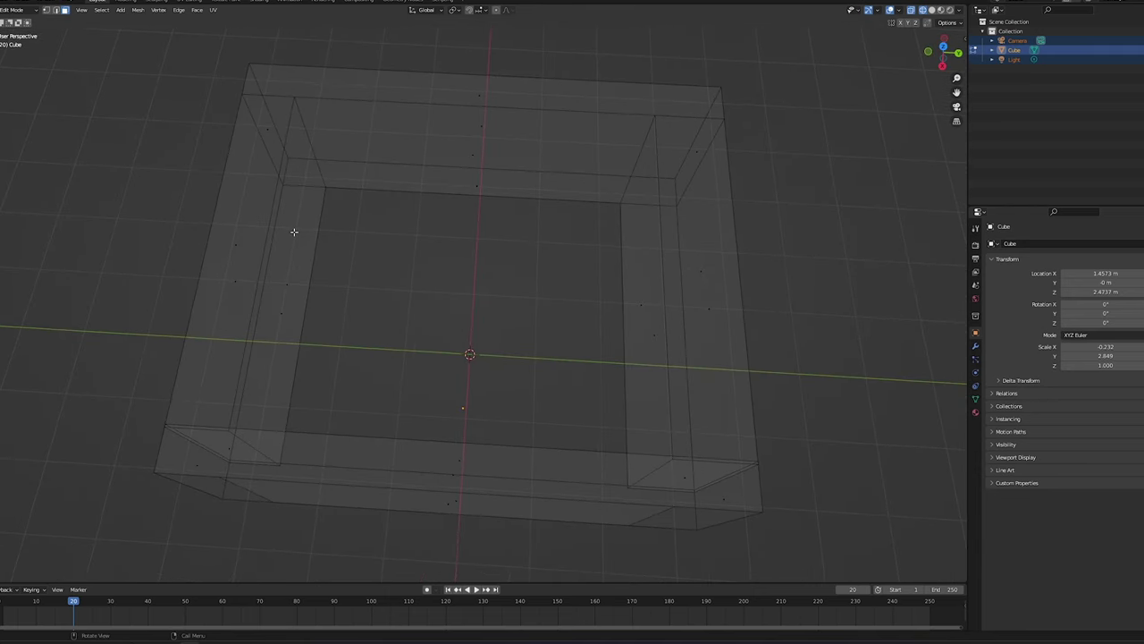
{"action": "key", "text": "z"}
{"action": "left_click", "coordinate": [424, 232]}
{"action": "mouse_move", "coordinate": [560, 312]}
{"action": "middle_mouse_down"}
{"action": "mouse_move", "coordinate": [593, 263]}
{"action": "mouse_move", "coordinate": [634, 266]}
{"action": "mouse_move", "coordinate": [451, 255]}
{"action": "middle_mouse_up"}
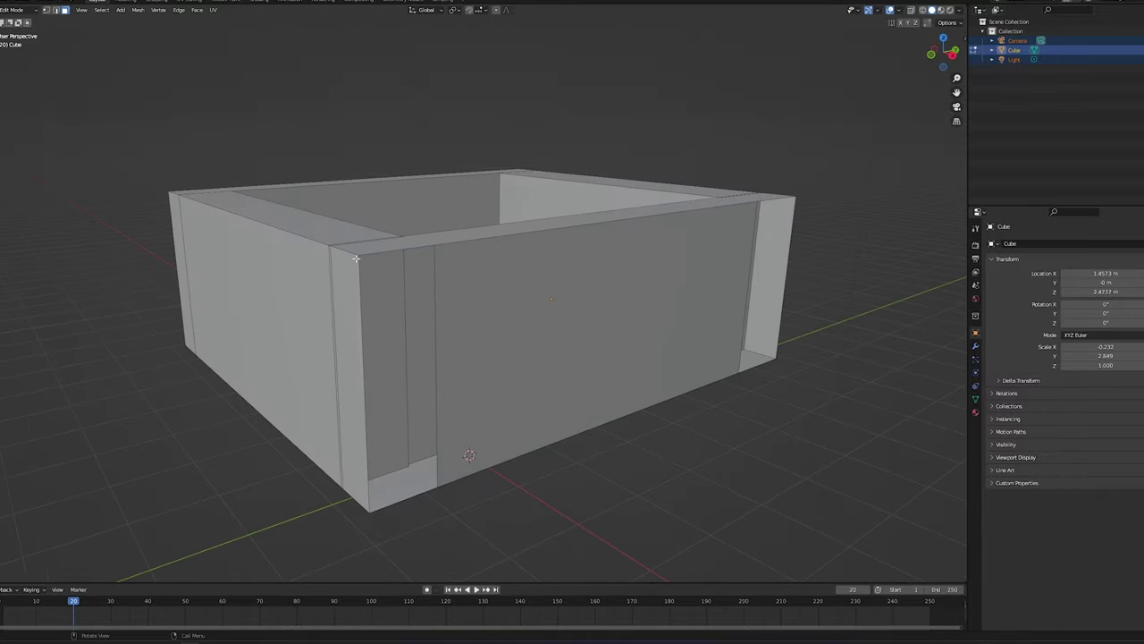
Select the four corner vertices around the open gap at one end of the closing wall and fill it with a face.
{"action": "key", "text": "z"}
{"action": "left_click", "coordinate": [279, 260]}
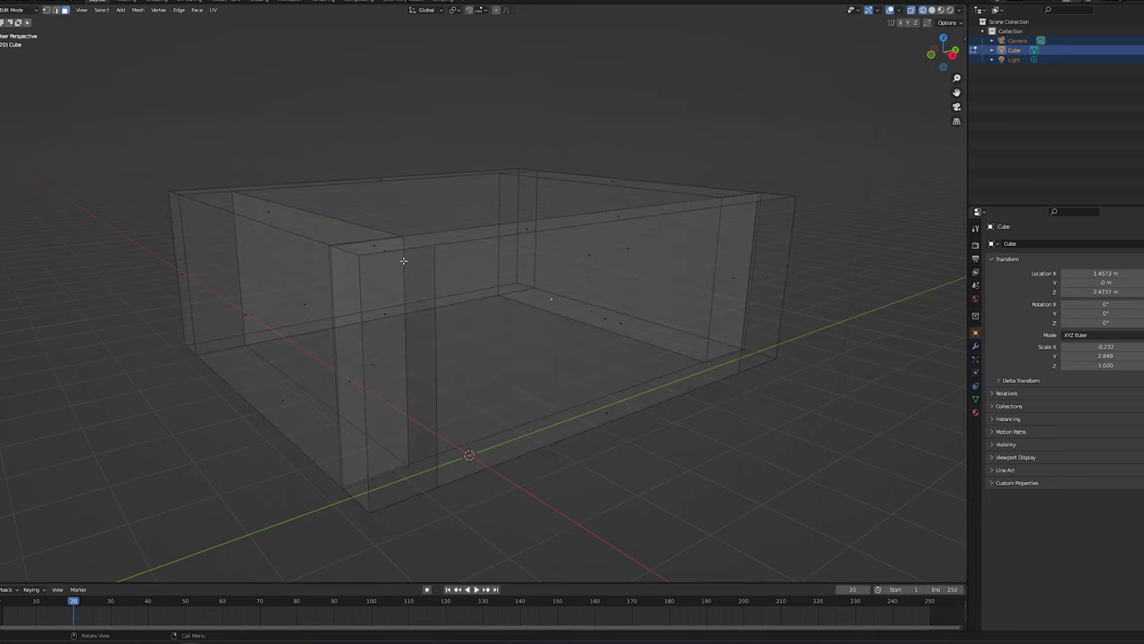
{"action": "key", "text": "1"}
{"action": "left_click", "coordinate": [358, 255]}
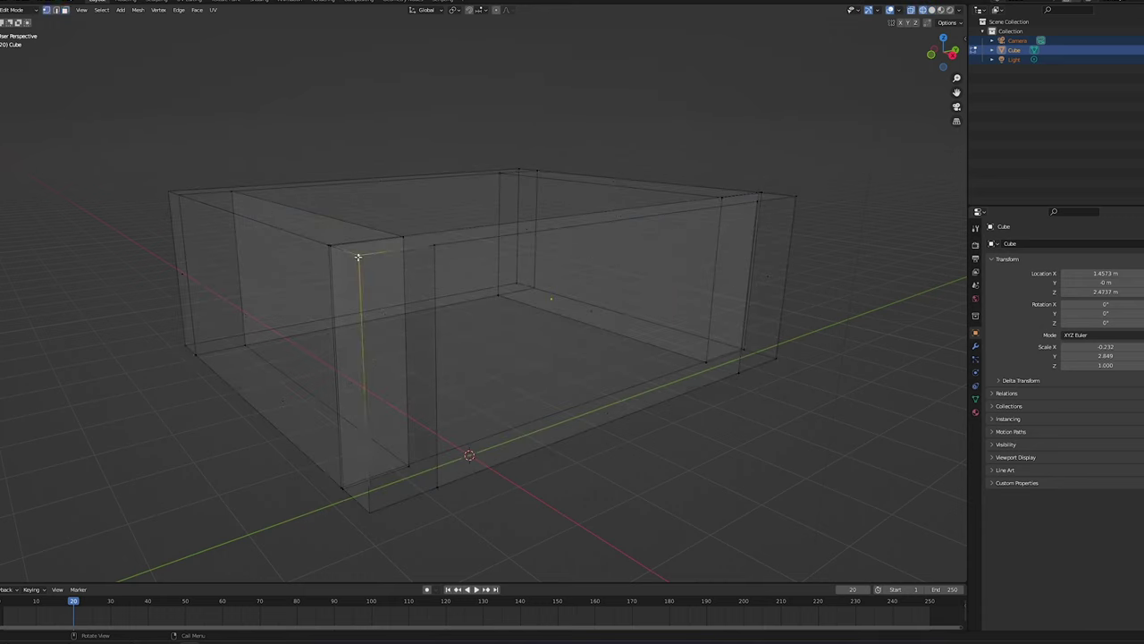
{"action": "left_click", "coordinate": [435, 248], "text": "shift"}
{"action": "left_click", "coordinate": [437, 485], "text": "shift"}
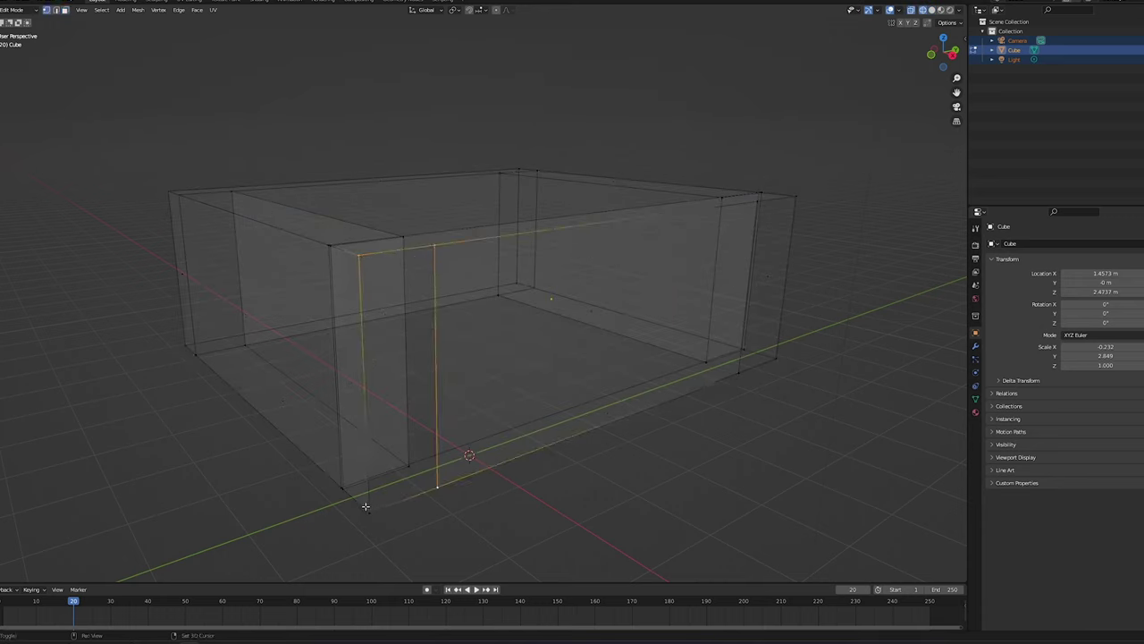
{"action": "left_click", "coordinate": [369, 511], "text": "shift"}
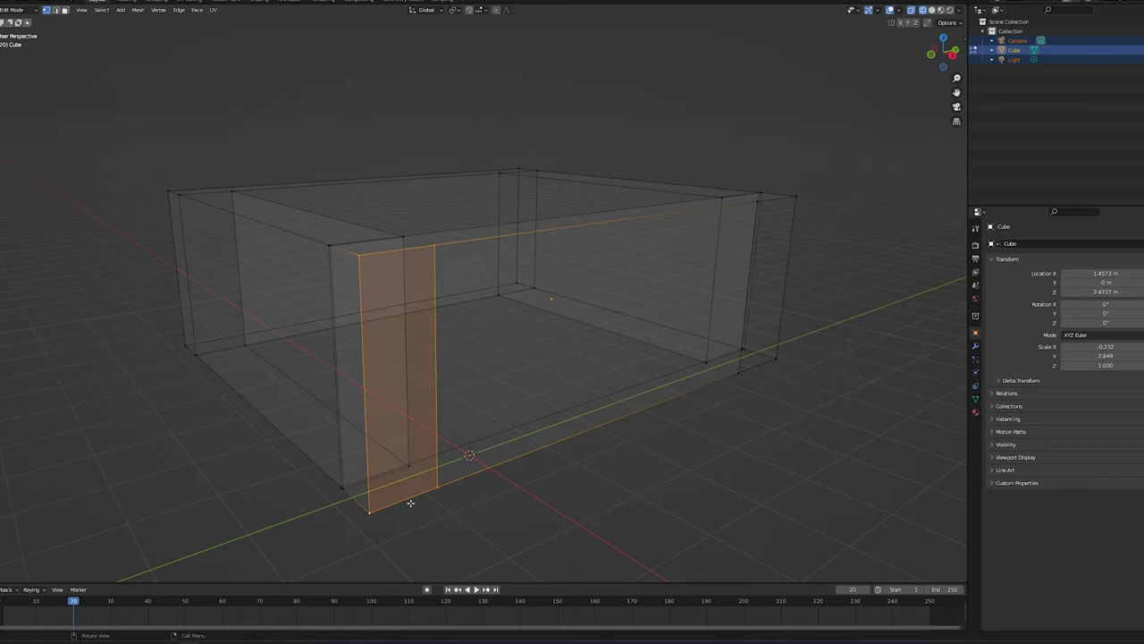
{"action": "key", "text": "z"}
{"action": "left_click", "coordinate": [678, 501]}
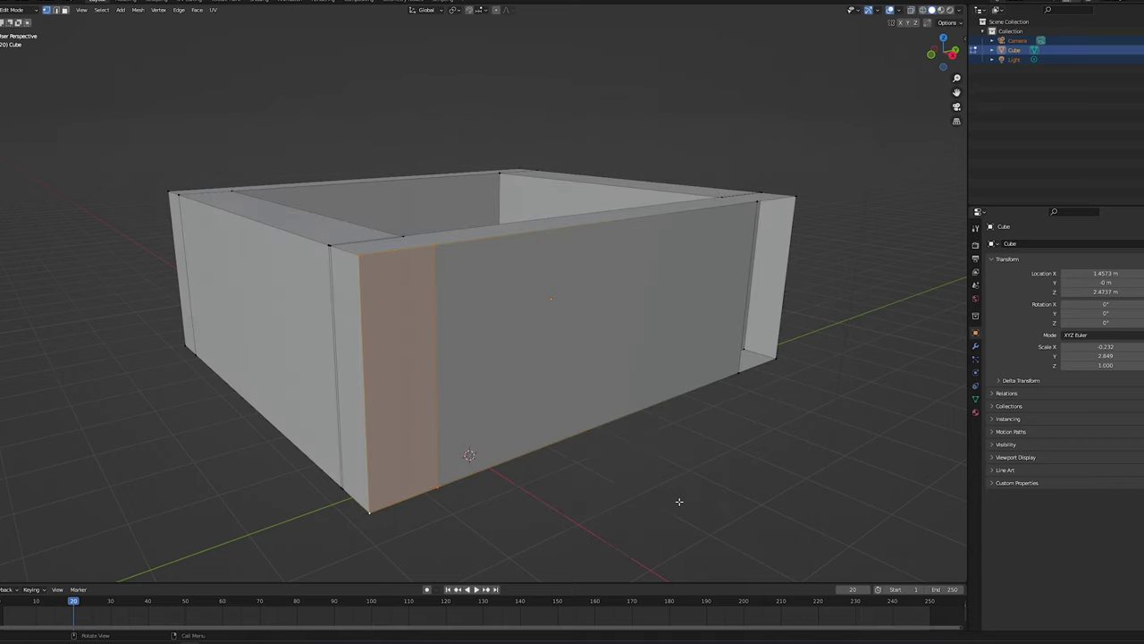
{"action": "left_click", "coordinate": [761, 456]}
Fill the matching gap at the opposite end of the closing wall with a face from its four corner vertices.
{"action": "middle_click_drag", "start_coordinate": [761, 456], "coordinate": [468, 322]}
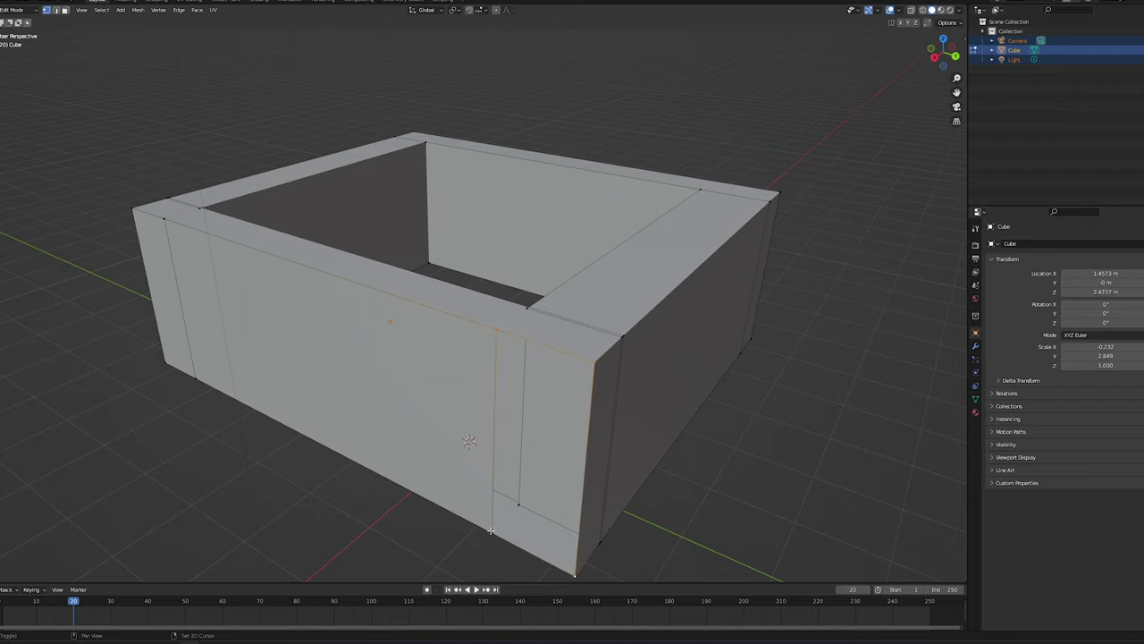
{"action": "left_click", "coordinate": [563, 478]}
{"action": "middle_click_drag", "start_coordinate": [605, 463], "coordinate": [370, 247]}
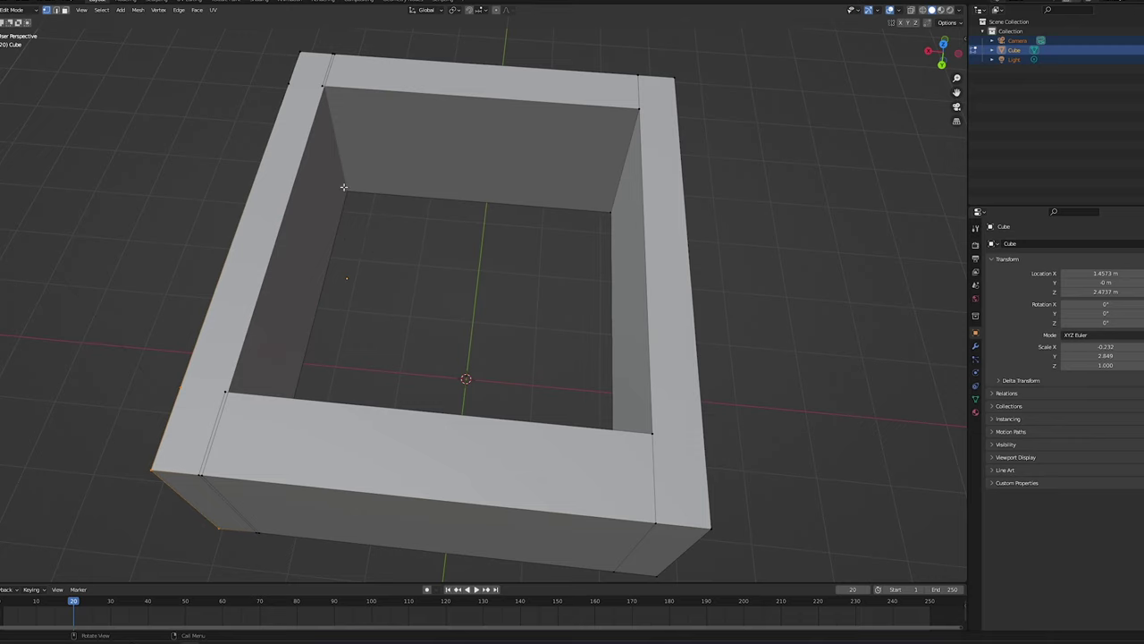
Select the four inner bottom corner vertices of the walls in wireframe view and fill a floor face between them in solid view.
{"action": "left_click", "coordinate": [385, 222]}
{"action": "key", "text": "z"}
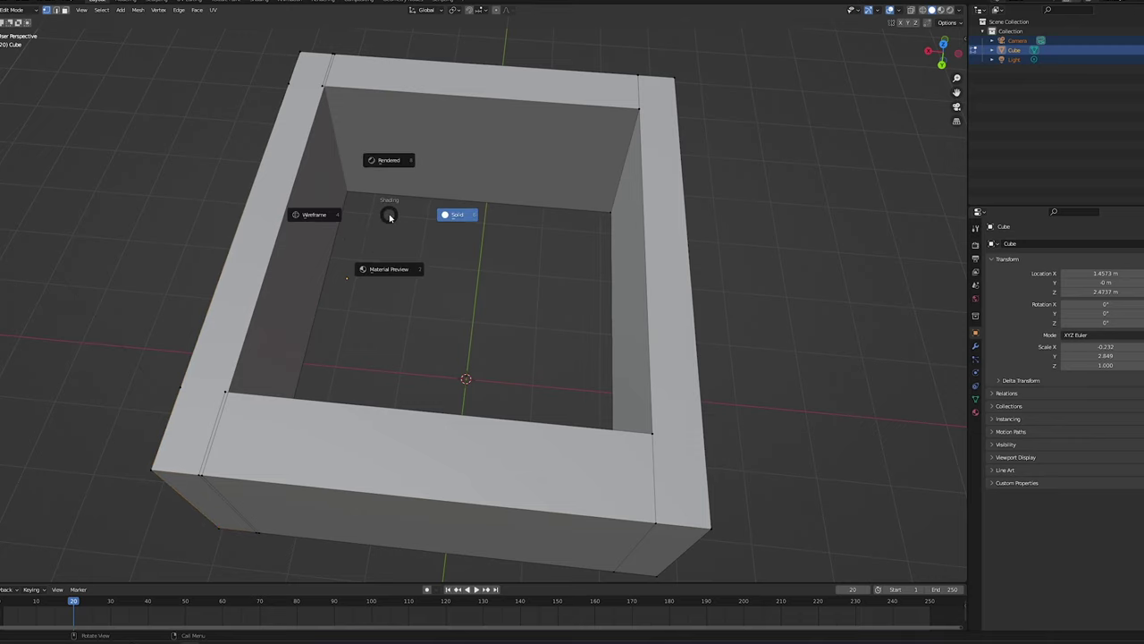
{"action": "left_click", "coordinate": [346, 180]}
{"action": "left_click_drag", "start_coordinate": [335, 176], "coordinate": [373, 215]}
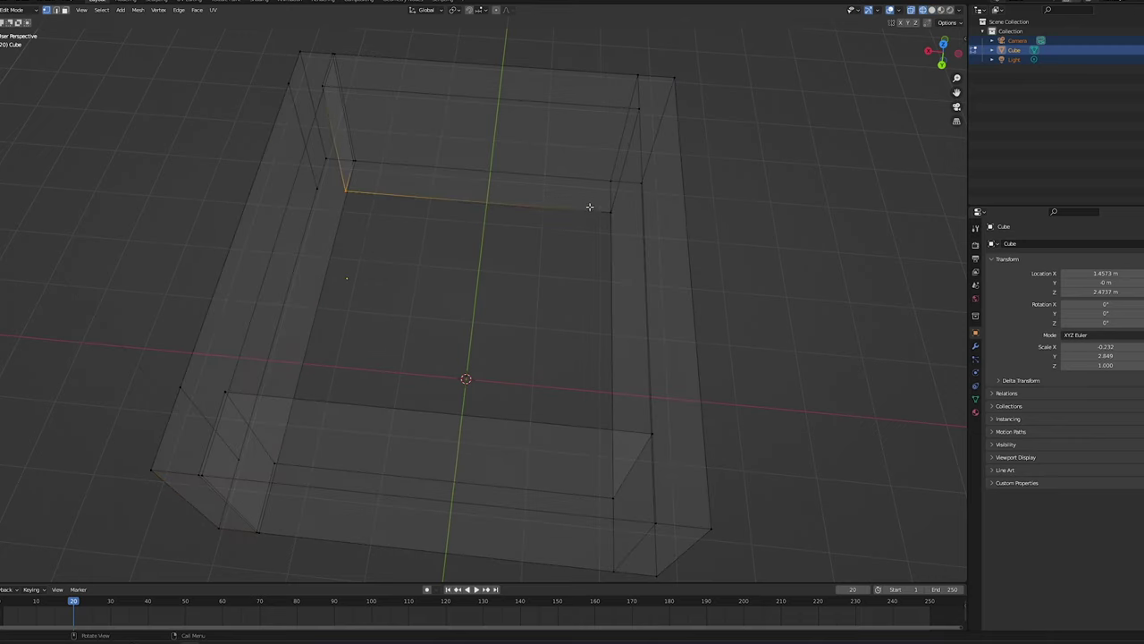
{"action": "left_click_drag", "start_coordinate": [599, 206], "coordinate": [628, 219], "text": "shift"}
{"action": "left_click_drag", "start_coordinate": [594, 468], "coordinate": [624, 506], "text": "shift"}
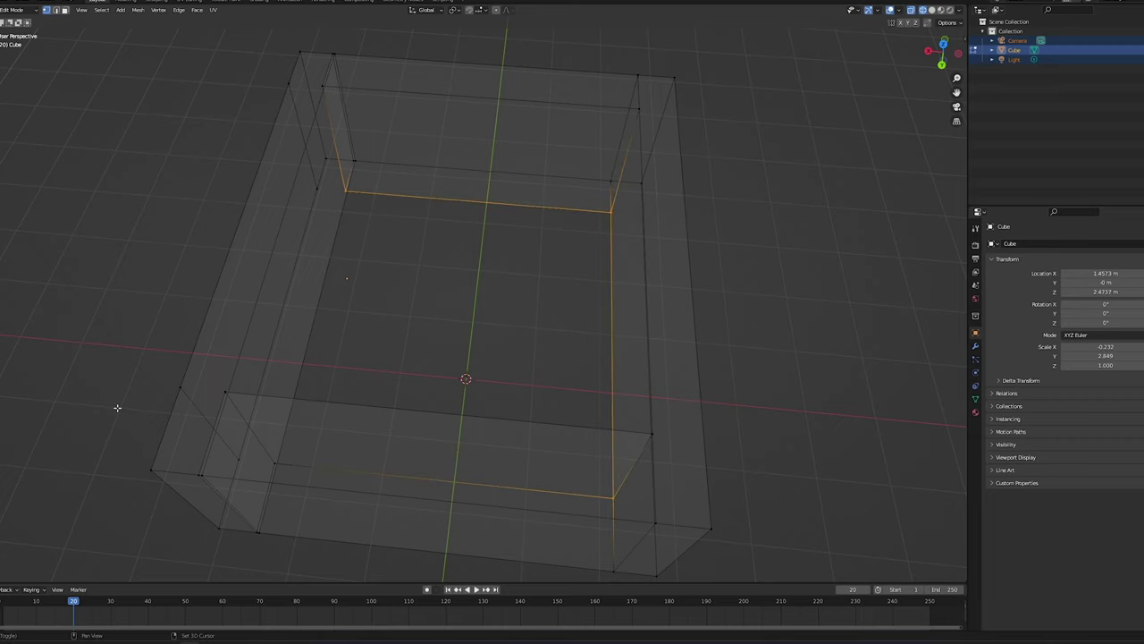
{"action": "left_click_drag", "start_coordinate": [270, 445], "coordinate": [289, 472], "text": "shift"}
{"action": "key", "text": "z"}
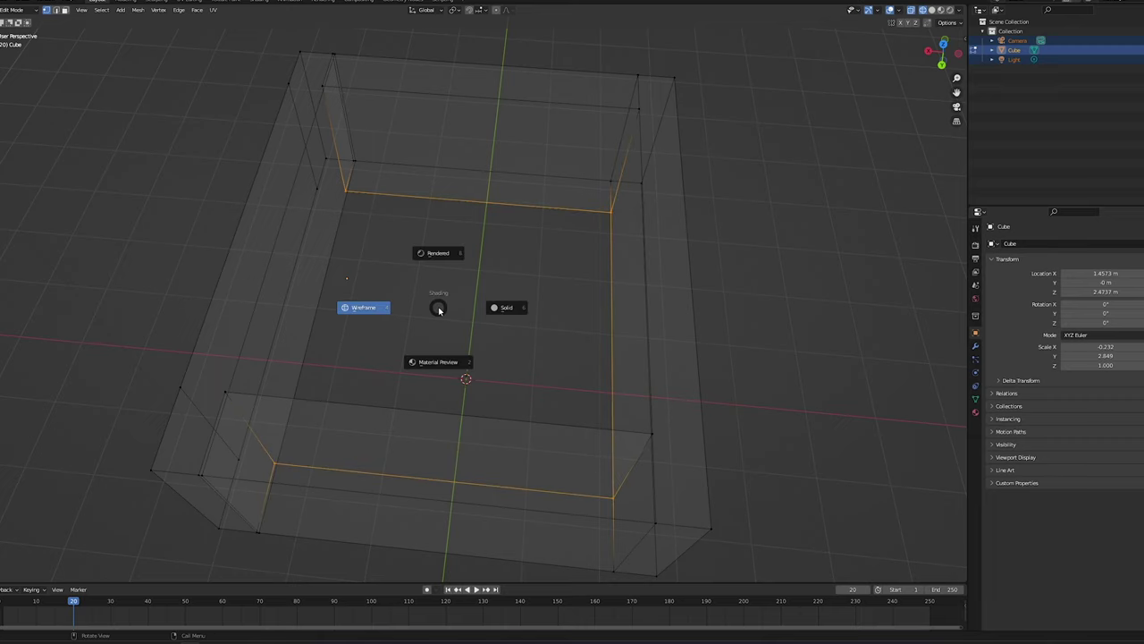
{"action": "left_click", "coordinate": [503, 310]}
{"action": "key", "text": "f"}
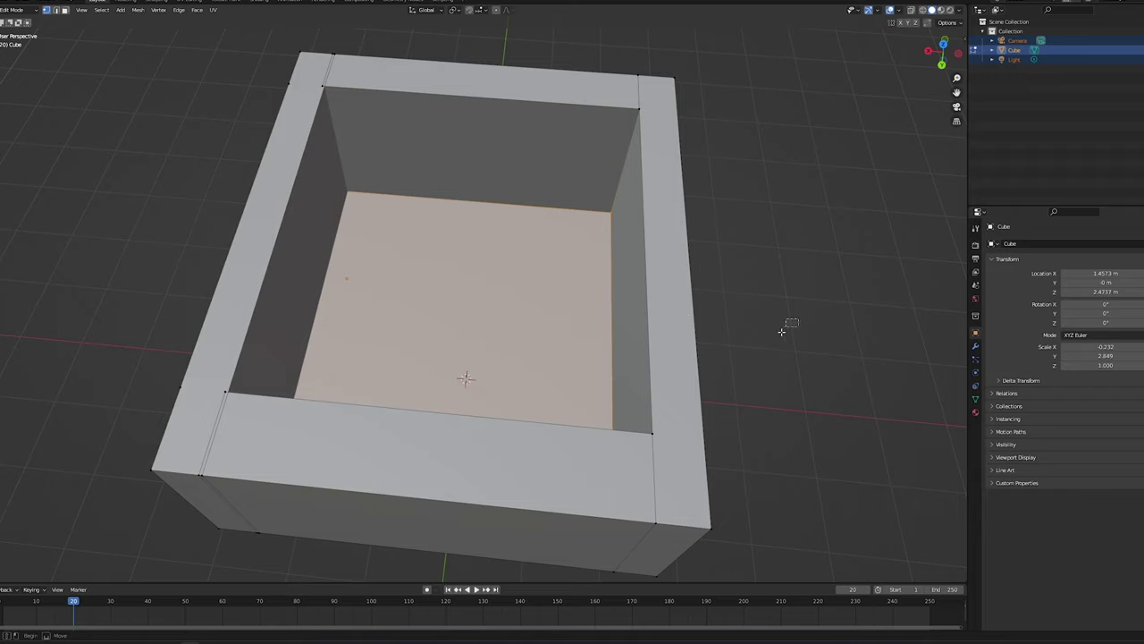
Select the whole room mesh and triangulate all of its faces.
{"action": "mouse_move", "coordinate": [790, 325]}
{"action": "middle_mouse_down"}
{"action": "mouse_move", "coordinate": [760, 351]}
{"action": "mouse_move", "coordinate": [661, 317]}
{"action": "mouse_move", "coordinate": [729, 295]}
{"action": "middle_mouse_up"}
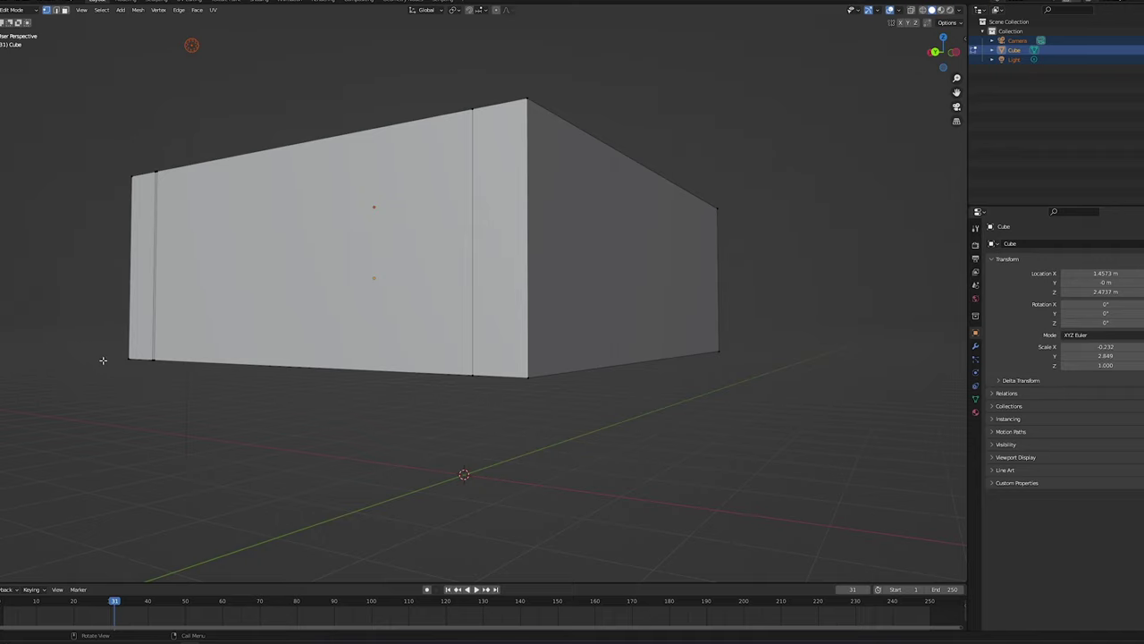
{"action": "middle_click_drag", "start_coordinate": [102, 360], "coordinate": [177, 364]}
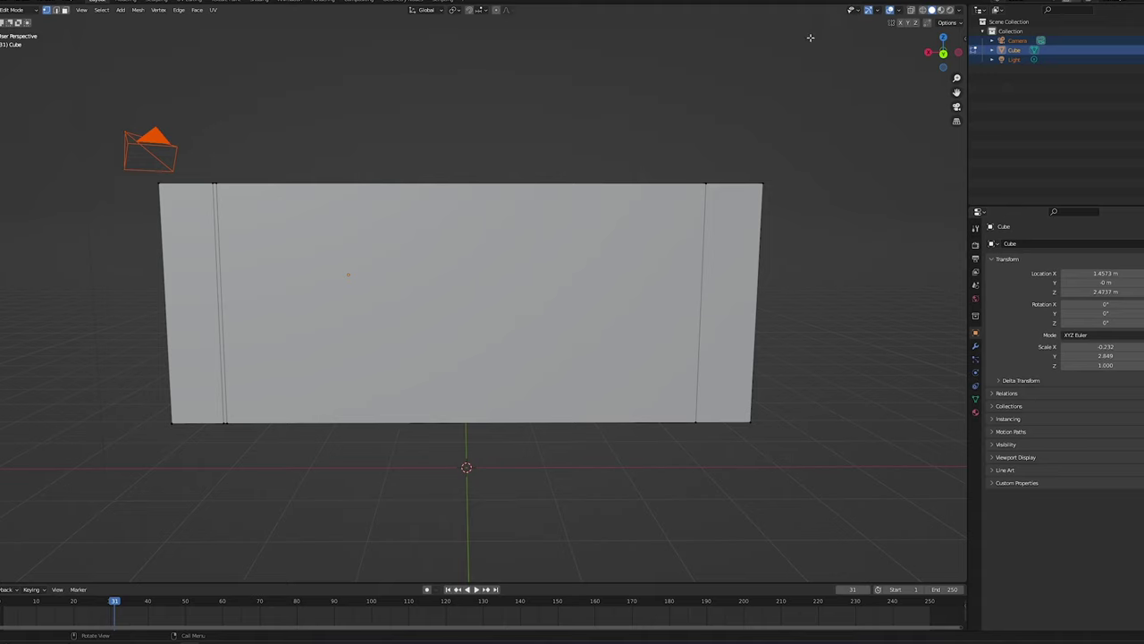
{"action": "key", "text": "a"}
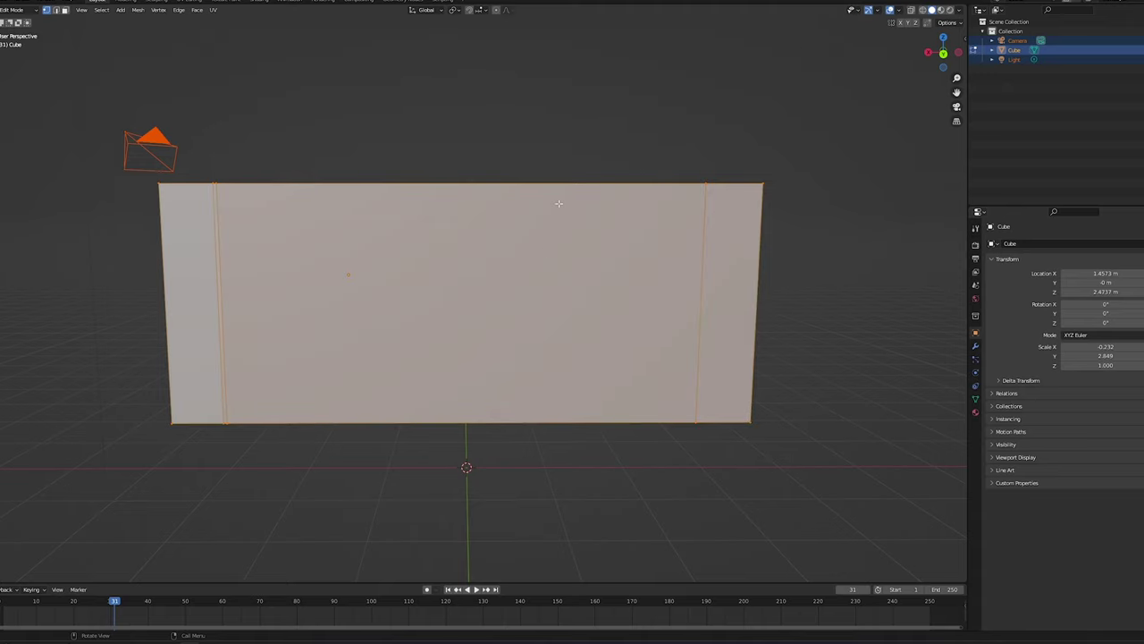
{"action": "left_click", "coordinate": [179, 10]}
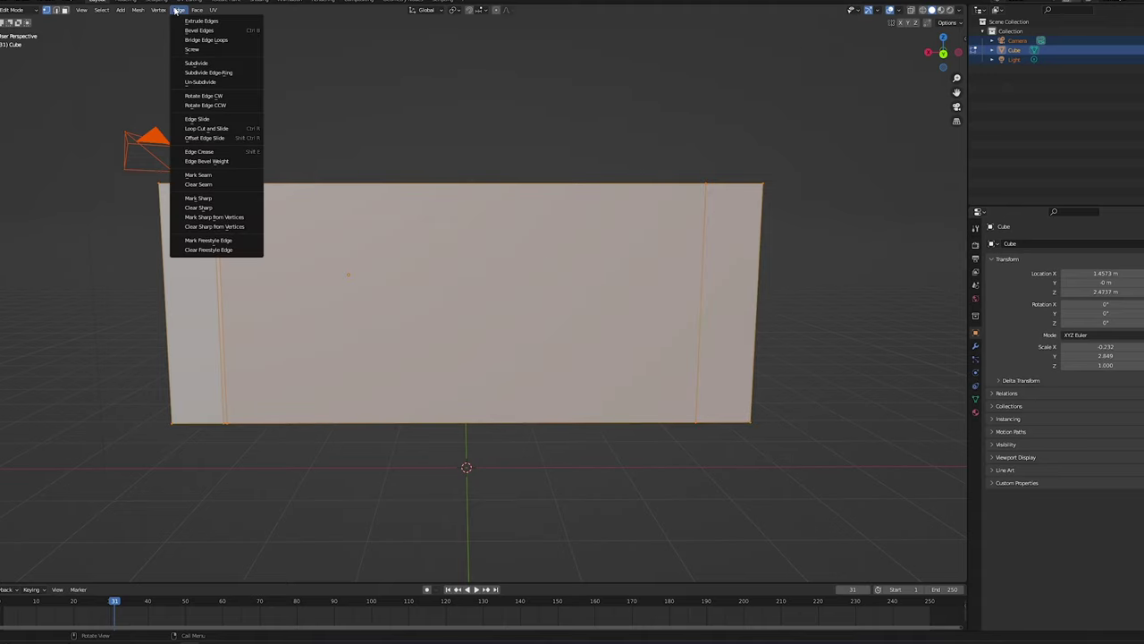
{"action": "mouse_move", "coordinate": [198, 12]}
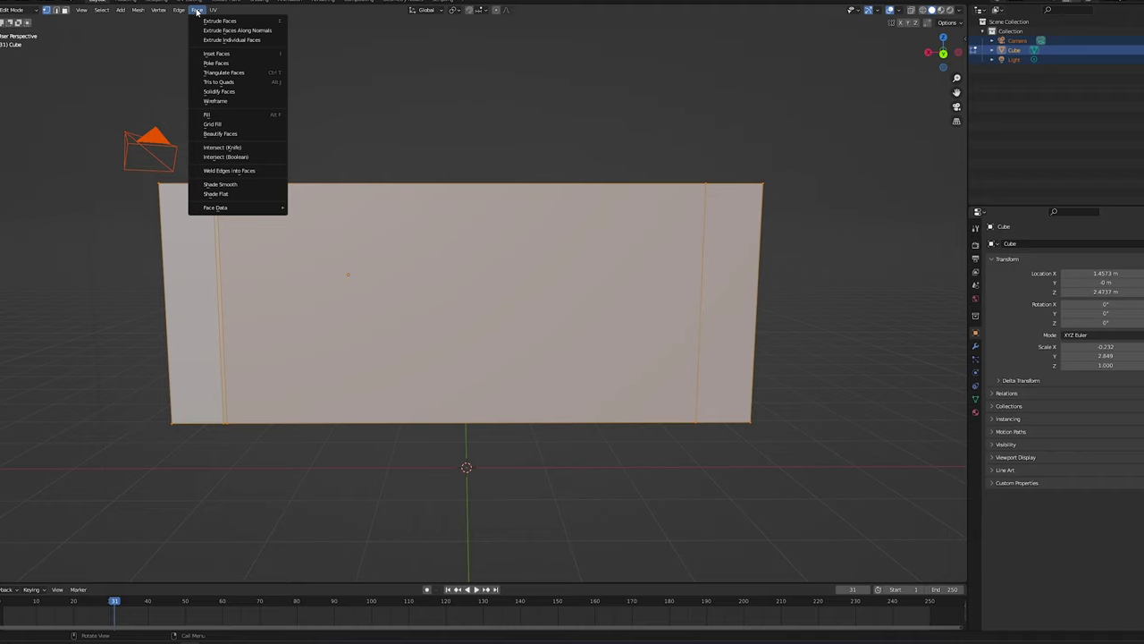
{"action": "left_click", "coordinate": [223, 72]}
{"action": "left_click", "coordinate": [396, 157]}
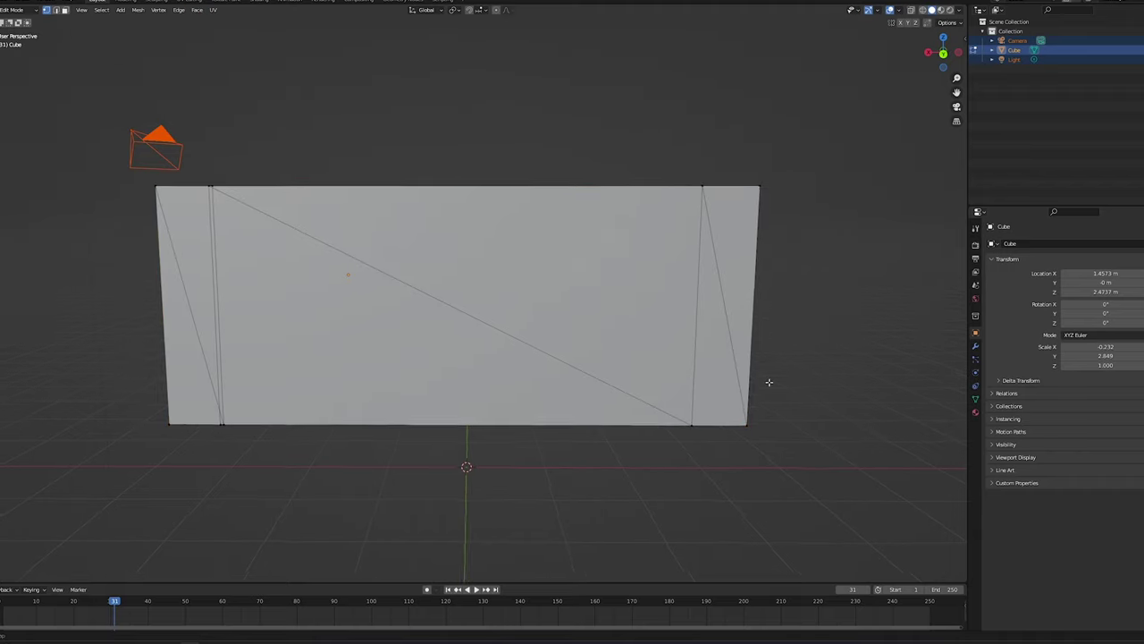
Use face selection to examine the two large triangles that make up the middle of the front wall.
{"action": "middle_click_drag", "start_coordinate": [769, 381], "coordinate": [770, 383]}
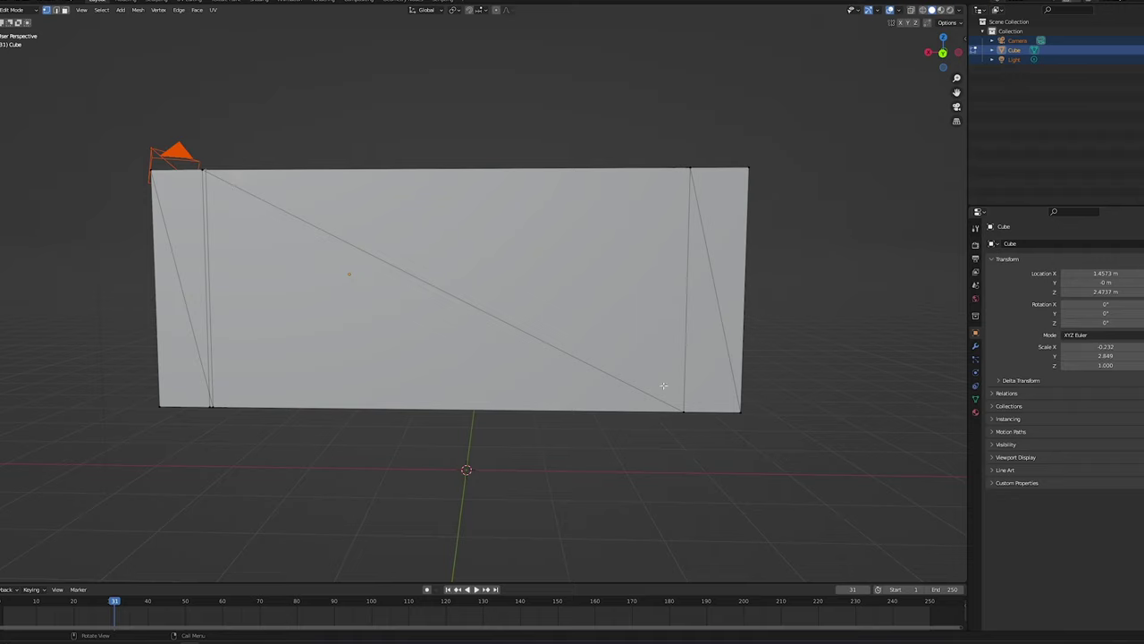
{"action": "left_click", "coordinate": [695, 408]}
{"action": "left_click", "coordinate": [493, 241]}
{"action": "key", "text": "3"}
{"action": "right_click", "coordinate": [541, 247]}
{"action": "left_click", "coordinate": [631, 199]}
{"action": "left_click", "coordinate": [365, 338]}
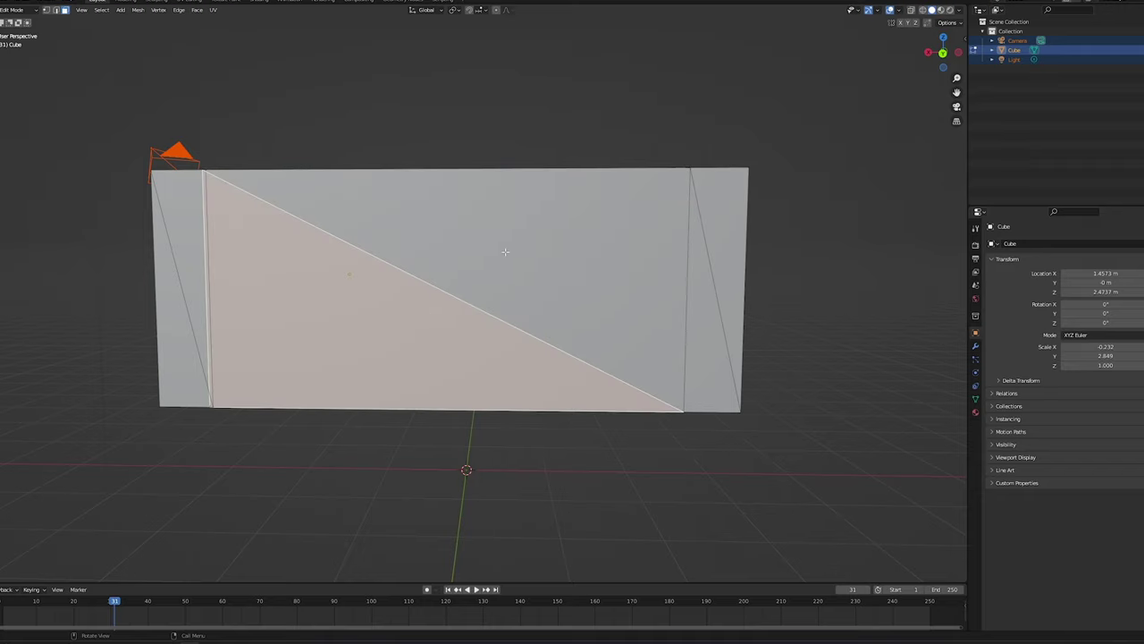
{"action": "left_click", "coordinate": [506, 250]}
{"action": "left_click", "coordinate": [342, 345]}
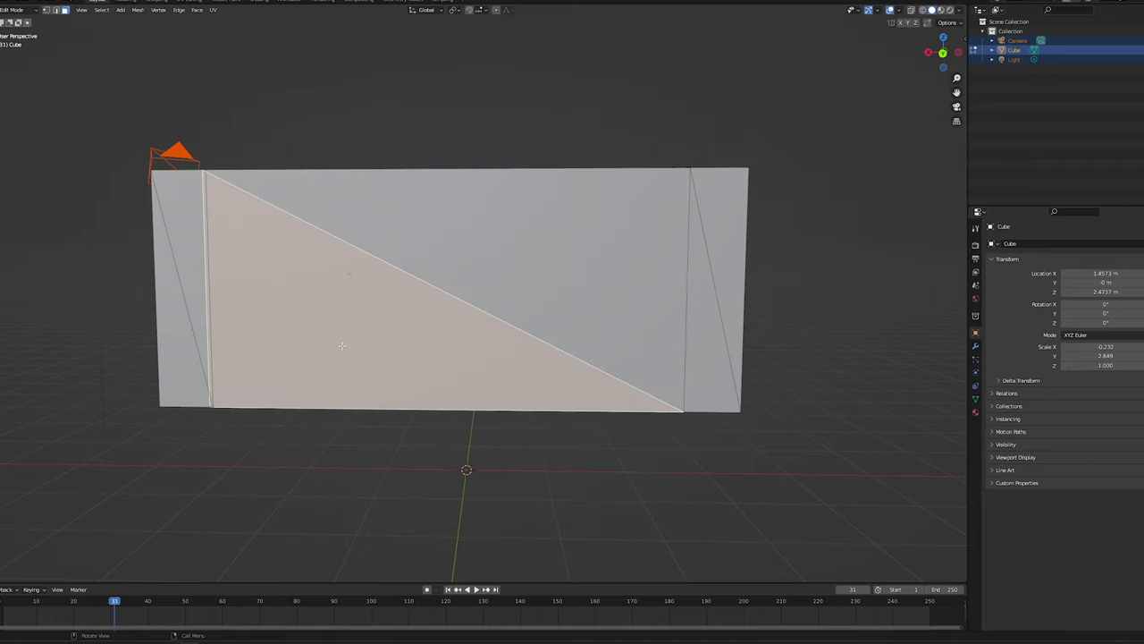
Select both triangles of the narrow section at the end of the front wall to examine how they form a rectangle.
{"action": "left_click", "coordinate": [692, 321]}
{"action": "left_click", "coordinate": [726, 285]}
{"action": "left_click", "coordinate": [706, 301], "text": "shift"}
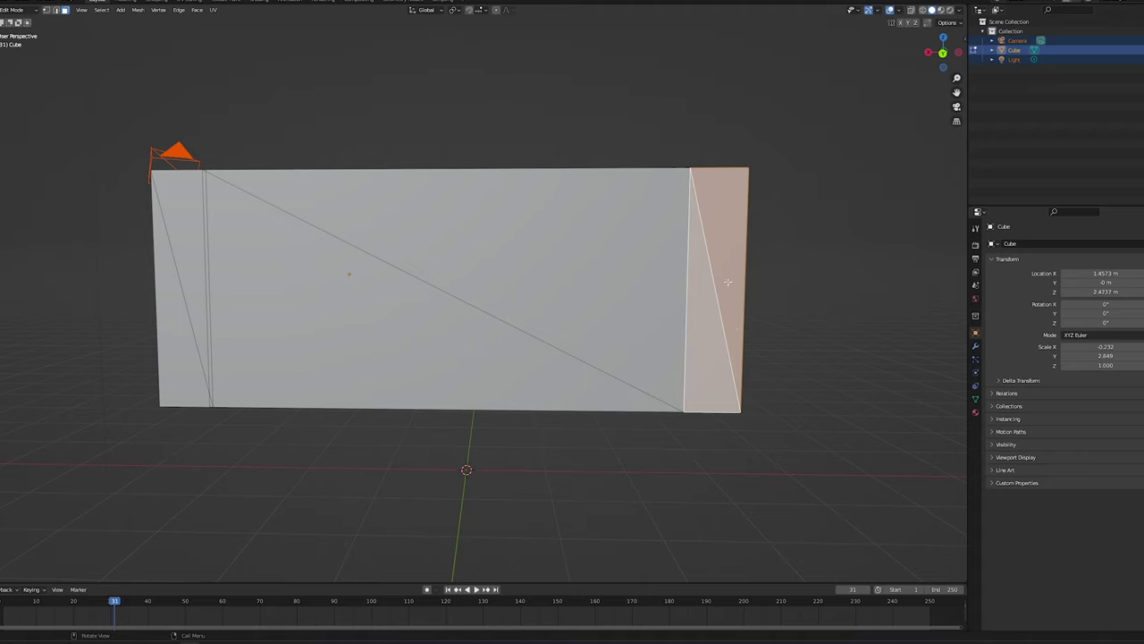
{"action": "left_click", "coordinate": [195, 9]}
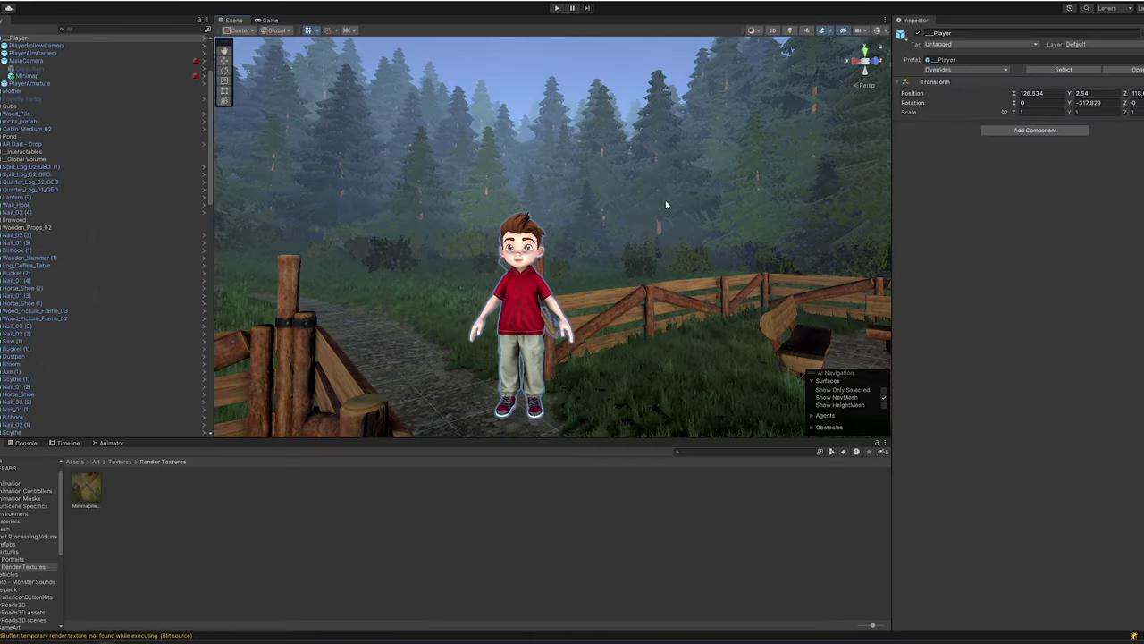
Switch to Unity, set the Scene view shading mode to Wireframe and examine the polygons of the surrounding terrain and trees.
{"action": "left_click", "coordinate": [756, 30]}
{"action": "left_click", "coordinate": [770, 56]}
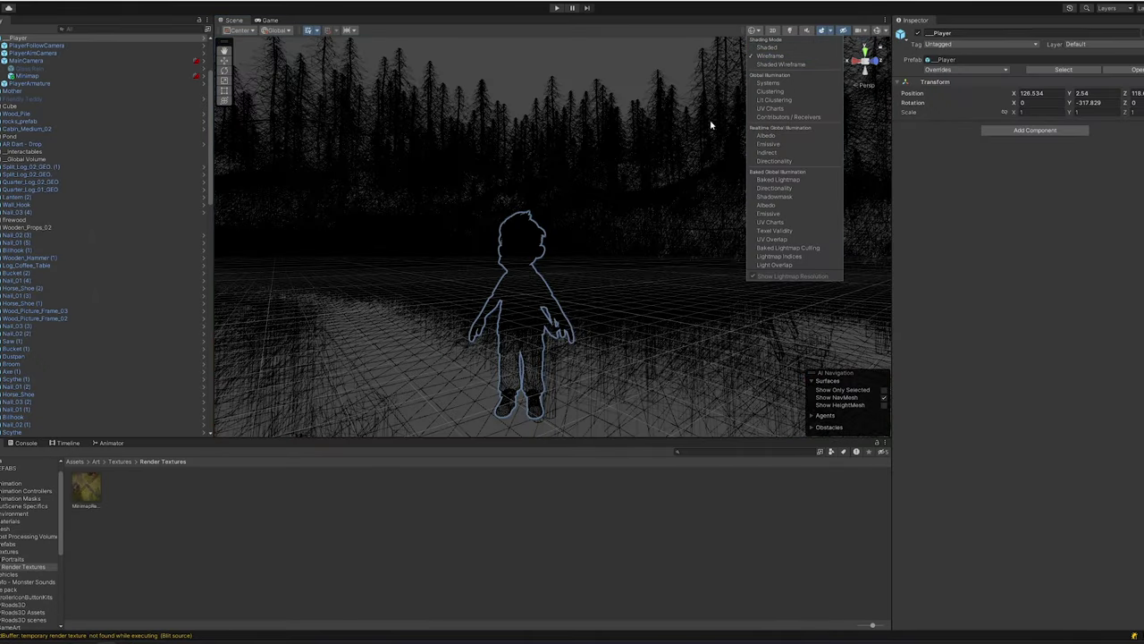
{"action": "middle_click_drag", "start_coordinate": [626, 222], "coordinate": [625, 214]}
{"action": "mouse_move", "coordinate": [624, 214]}
{"action": "right_mouse_down"}
{"action": "mouse_move", "coordinate": [626, 197]}
{"action": "mouse_move", "coordinate": [670, 229]}
{"action": "mouse_move", "coordinate": [938, 235]}
{"action": "mouse_move", "coordinate": [1063, 220]}
{"action": "mouse_move", "coordinate": [998, 220]}
{"action": "right_mouse_up"}
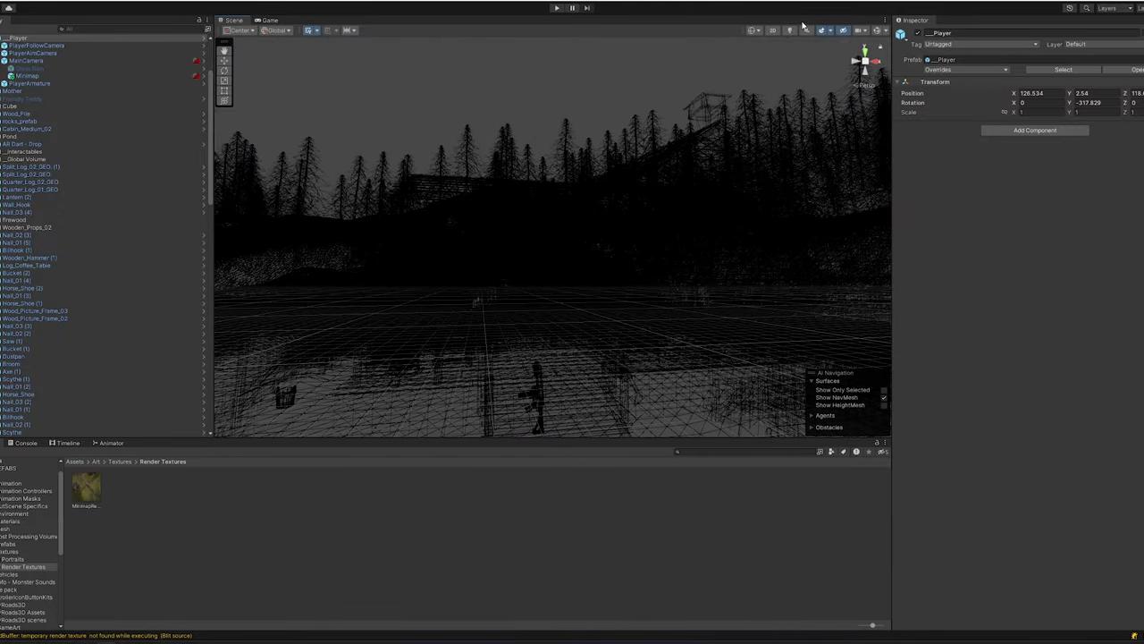
Set the Scene view shading mode to Shaded Wireframe and examine the triangles on the player character's face up close.
{"action": "left_click", "coordinate": [755, 30]}
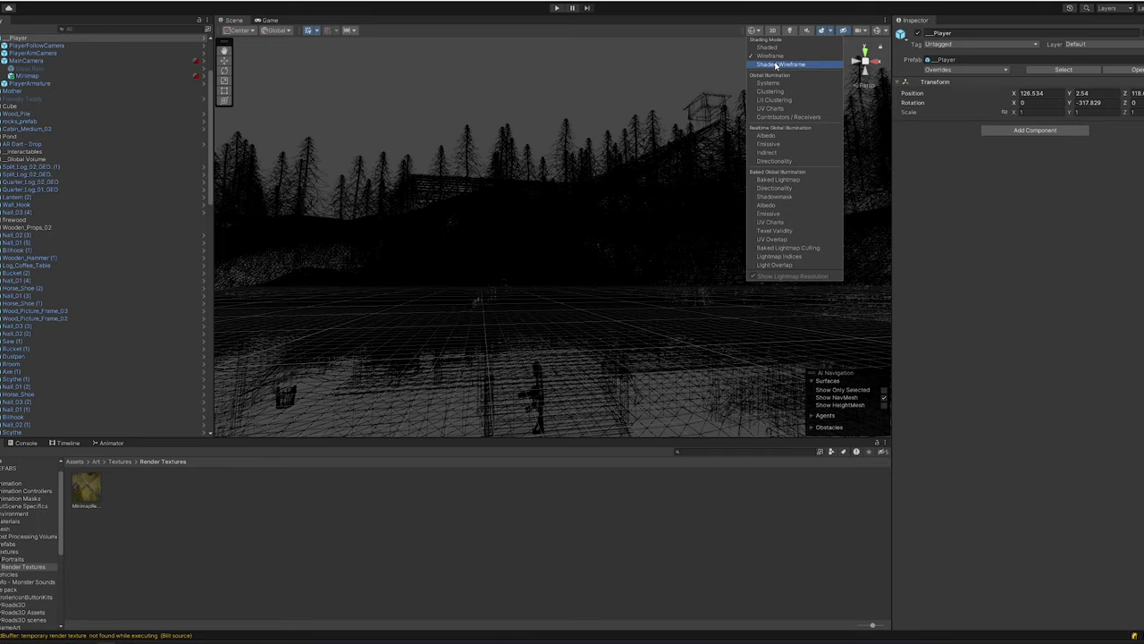
{"action": "left_click", "coordinate": [780, 65]}
{"action": "mouse_move", "coordinate": [649, 155]}
{"action": "right_mouse_down"}
{"action": "mouse_move", "coordinate": [653, 165]}
{"action": "mouse_move", "coordinate": [205, 260]}
{"action": "mouse_move", "coordinate": [194, 179]}
{"action": "mouse_move", "coordinate": [197, 192]}
{"action": "right_mouse_up"}
{"action": "key", "text": "w"}
{"action": "key", "text": "w"}
{"action": "key", "text": "s"}
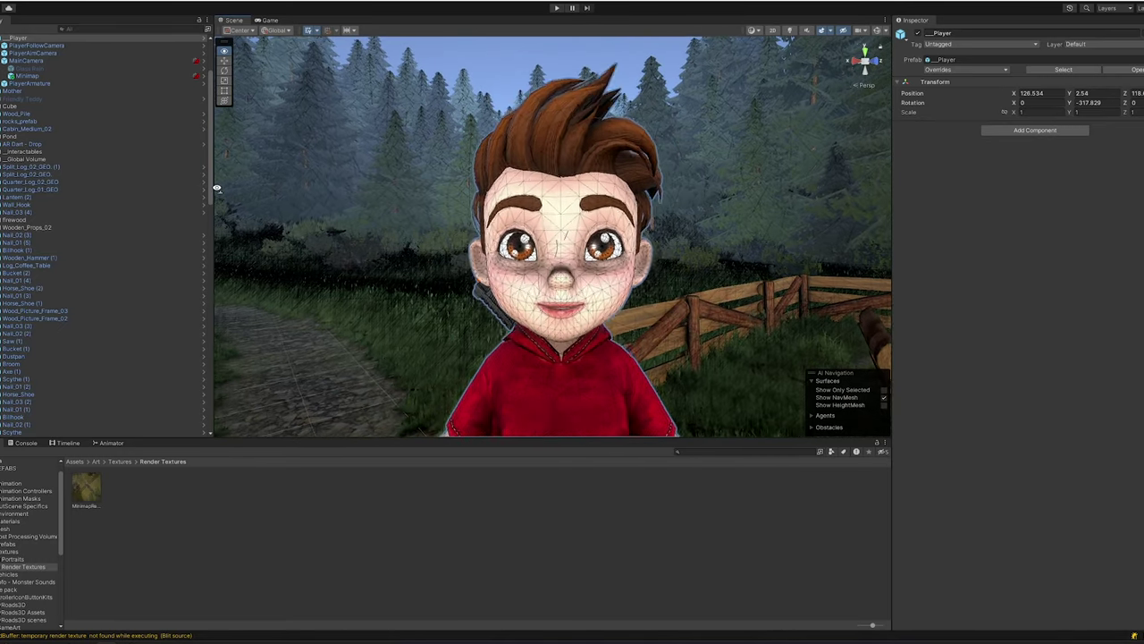
{"action": "scroll", "coordinate": [305, 190], "scroll_direction": "up", "scroll_amount": 3}
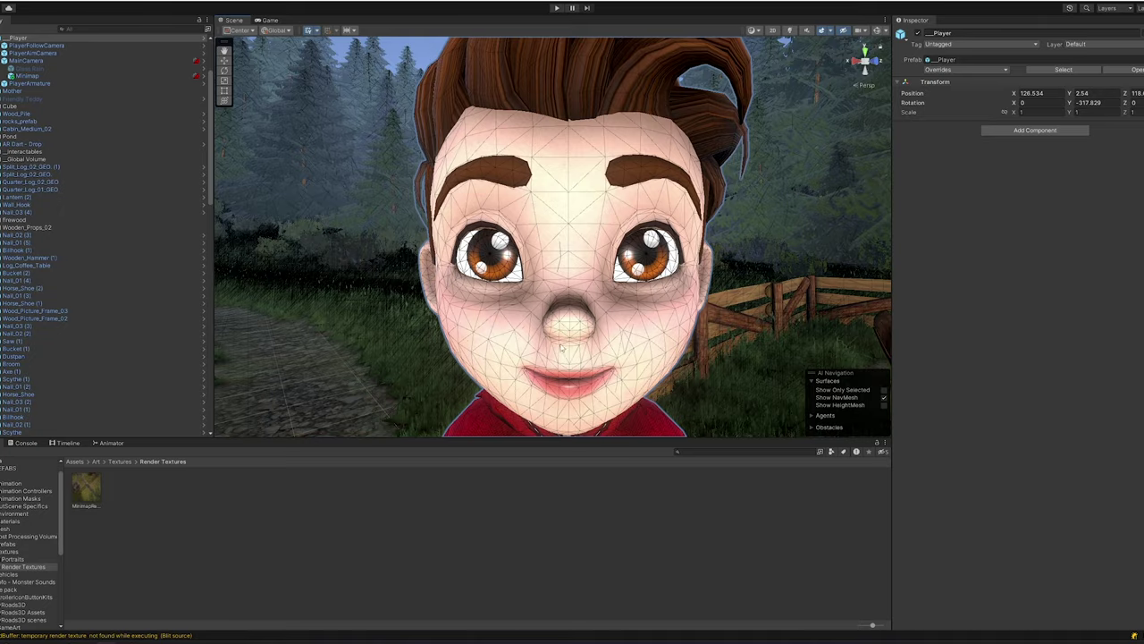
{"action": "left_click_drag", "start_coordinate": [442, 361], "coordinate": [448, 356], "text": "alt"}
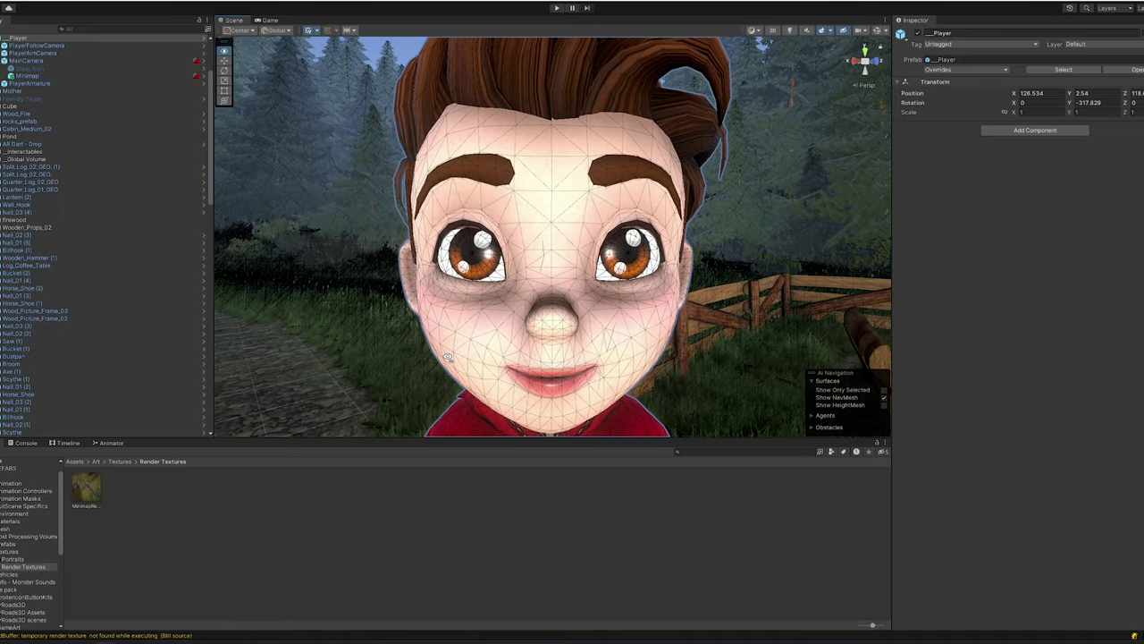
Select the AR Dart - Drop rifle in front of the cabin steps, frame it and examine its wireframe triangles up close.
{"action": "key", "text": "s"}
{"action": "right_click_drag", "start_coordinate": [448, 357], "coordinate": [841, 350]}
{"action": "key", "text": "w"}
{"action": "key", "text": "s"}
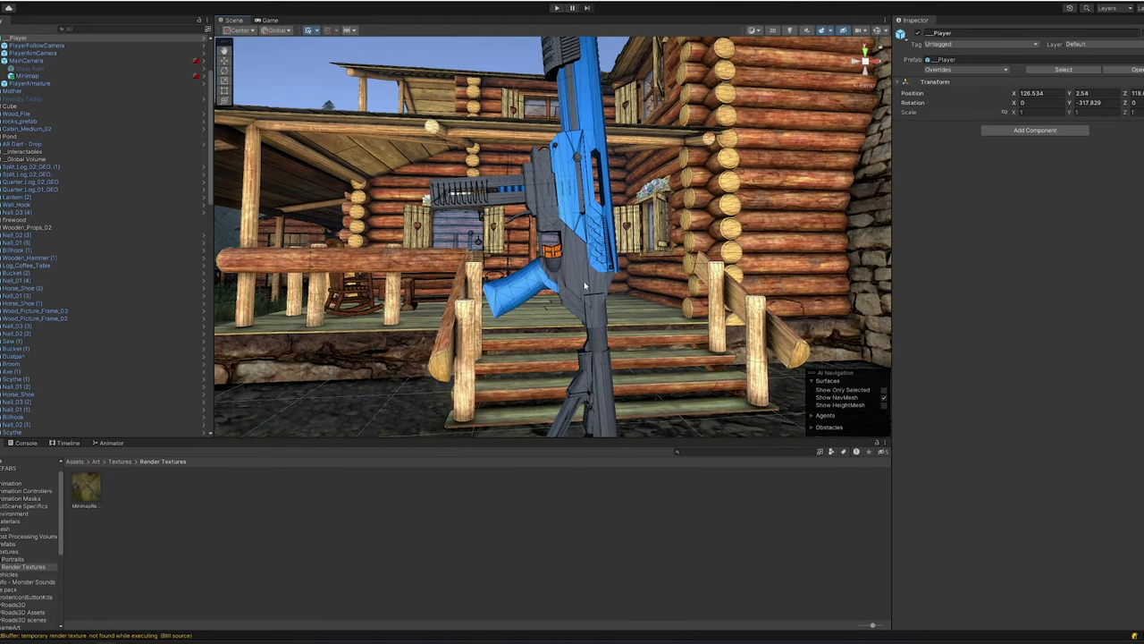
{"action": "left_click", "coordinate": [527, 295]}
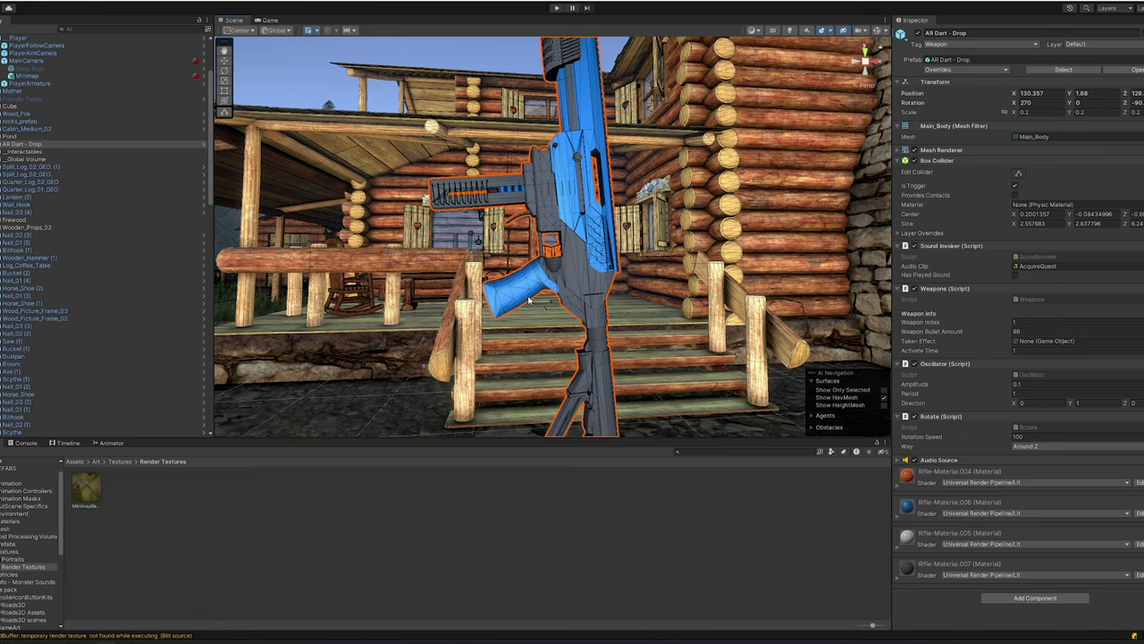
{"action": "key", "text": "f"}
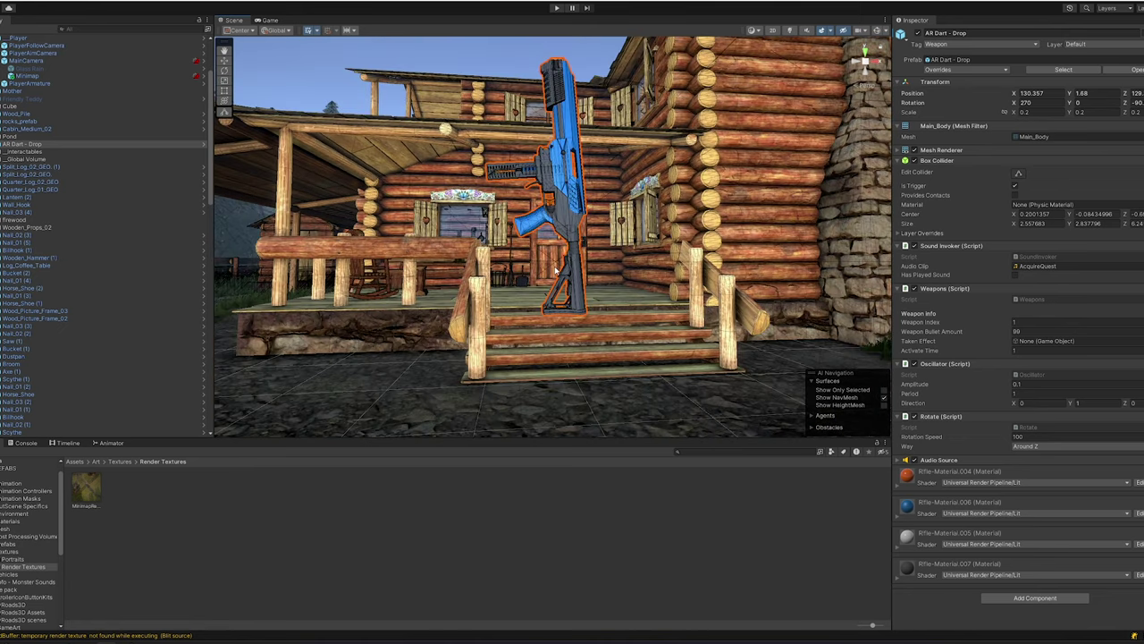
{"action": "scroll", "coordinate": [555, 271], "scroll_direction": "up", "scroll_amount": 5}
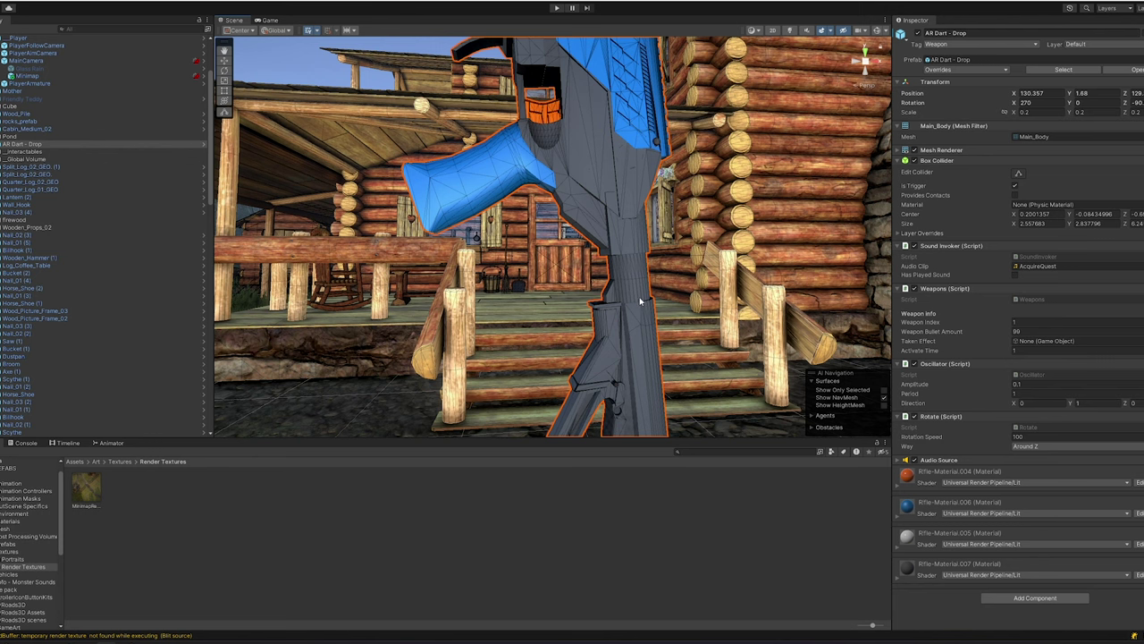
{"action": "left_click_drag", "start_coordinate": [617, 277], "coordinate": [575, 270], "text": "alt"}
Pull the Scene view back to an elevated overview of the player, the yard and the cabin.
{"action": "key", "text": "s"}
{"action": "right_click_drag", "start_coordinate": [575, 269], "coordinate": [563, 293]}
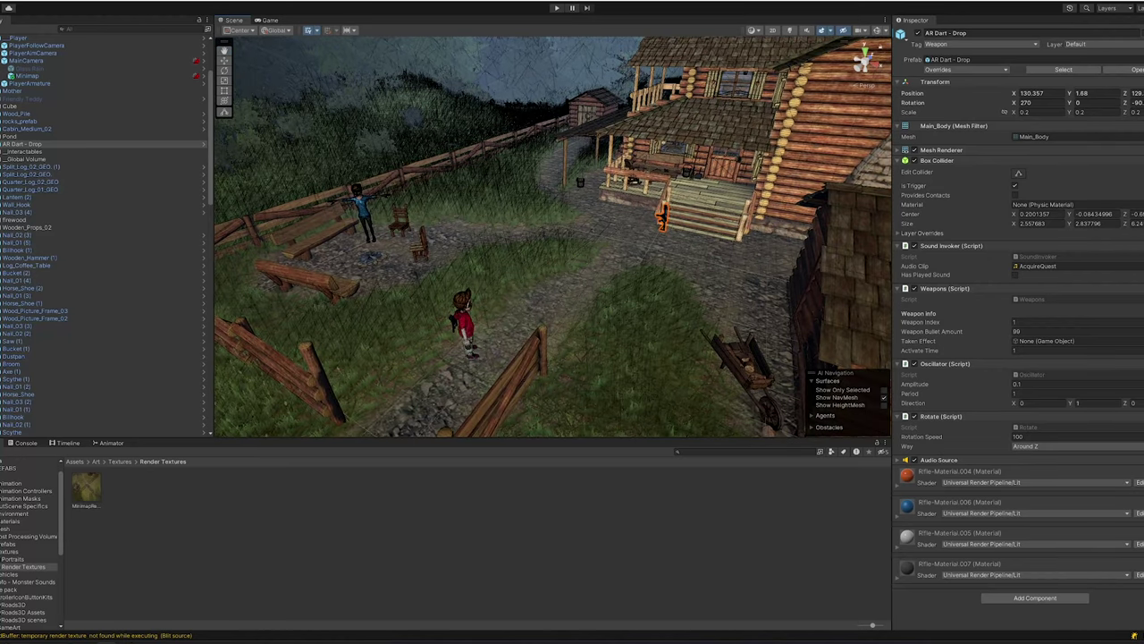
{"action": "right_click_drag", "start_coordinate": [610, 364], "coordinate": [633, 398]}
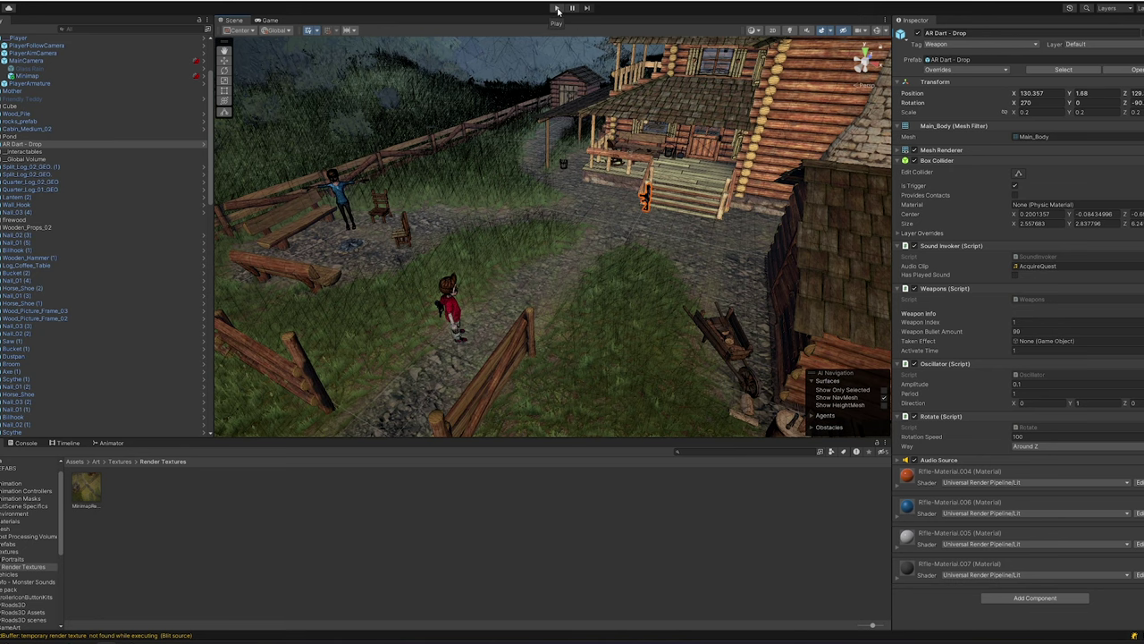
Run the game in Play mode and walk the character to the cabin steps to pick up the AR Dart rifle.
{"action": "left_click", "coordinate": [558, 8]}
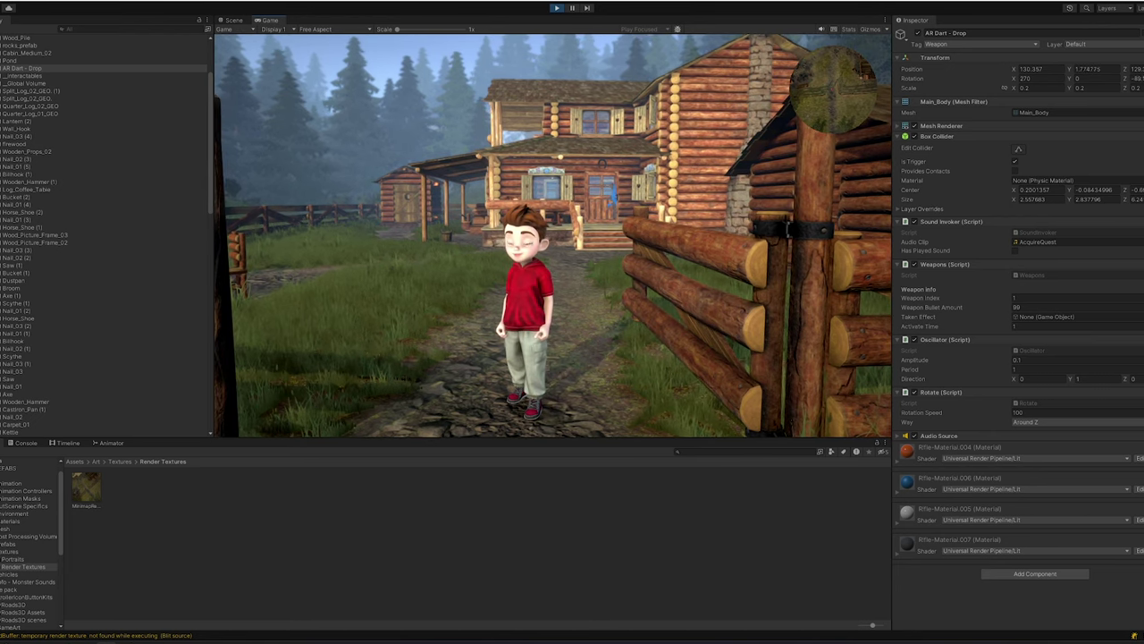
{"action": "key", "text": "w"}
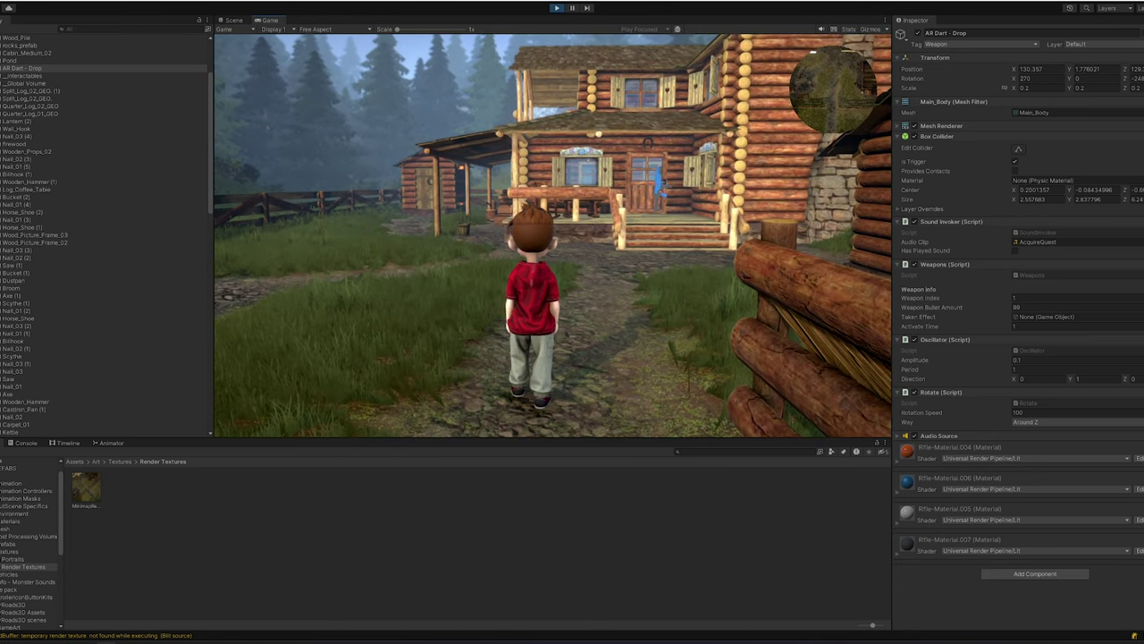
{"action": "key", "text": "Escape"}
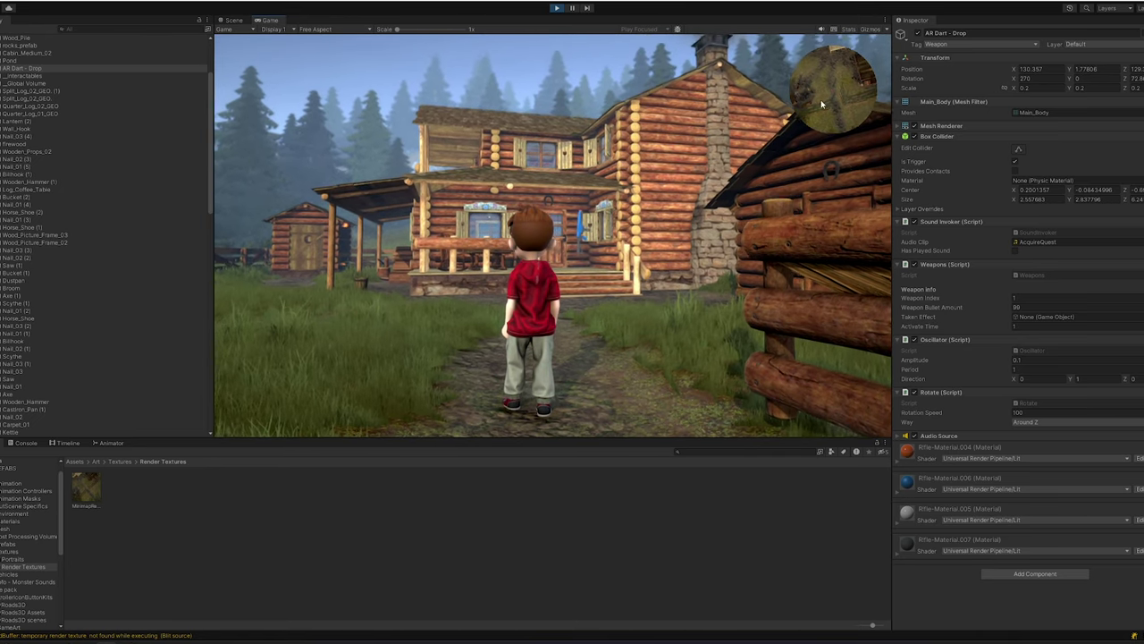
{"action": "key", "text": "w"}
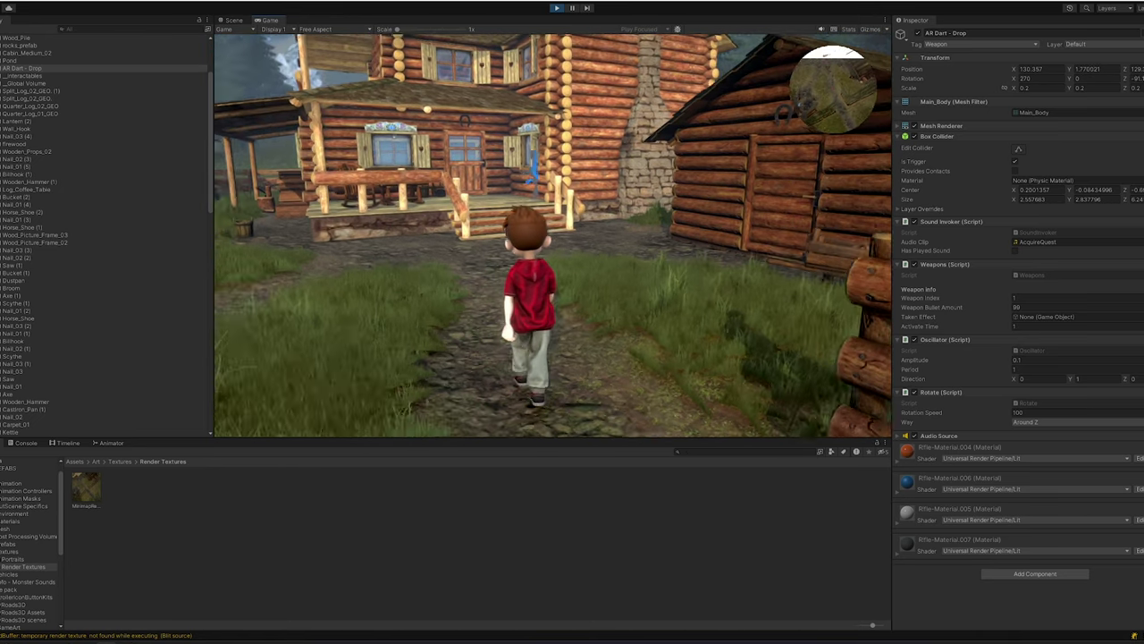
{"action": "key", "text": "w"}
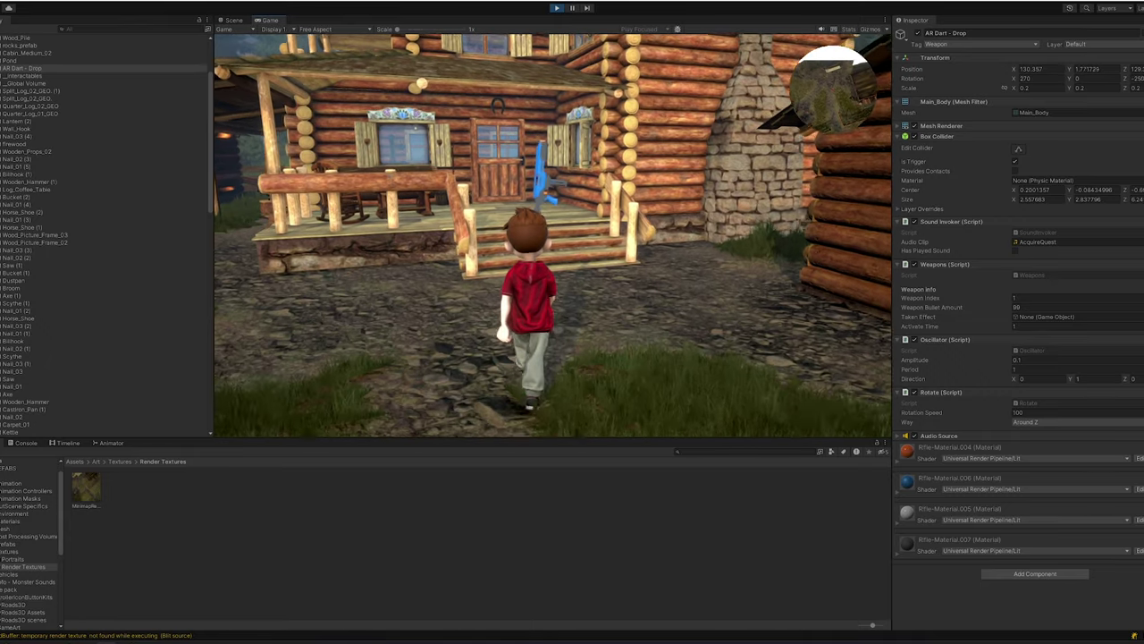
{"action": "key", "text": "s"}
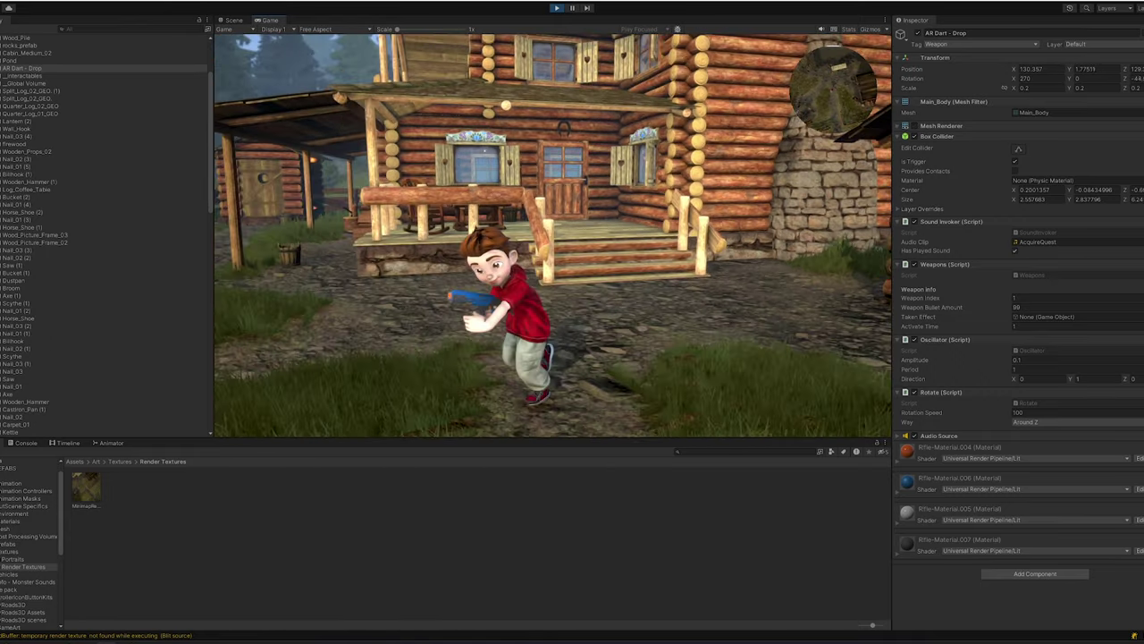
Aim the rifle toward the cabin porch, walk the armed character to the outhouse and exit Play mode.
{"action": "key", "text": "d"}
{"action": "right_click", "coordinate": [553, 235]}
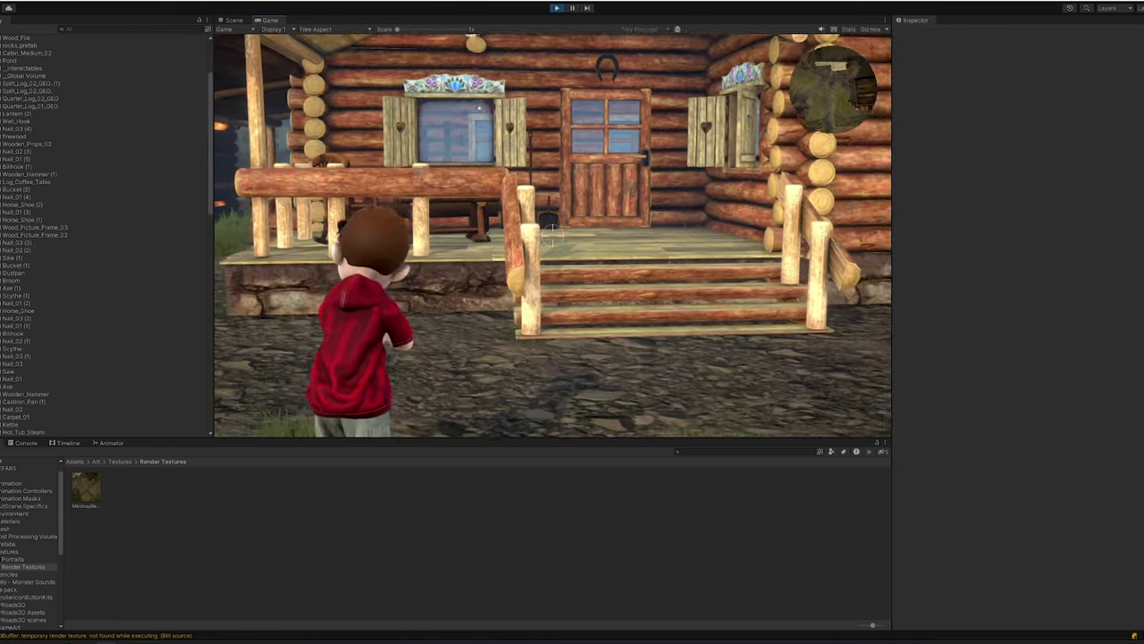
{"action": "key", "text": "w"}
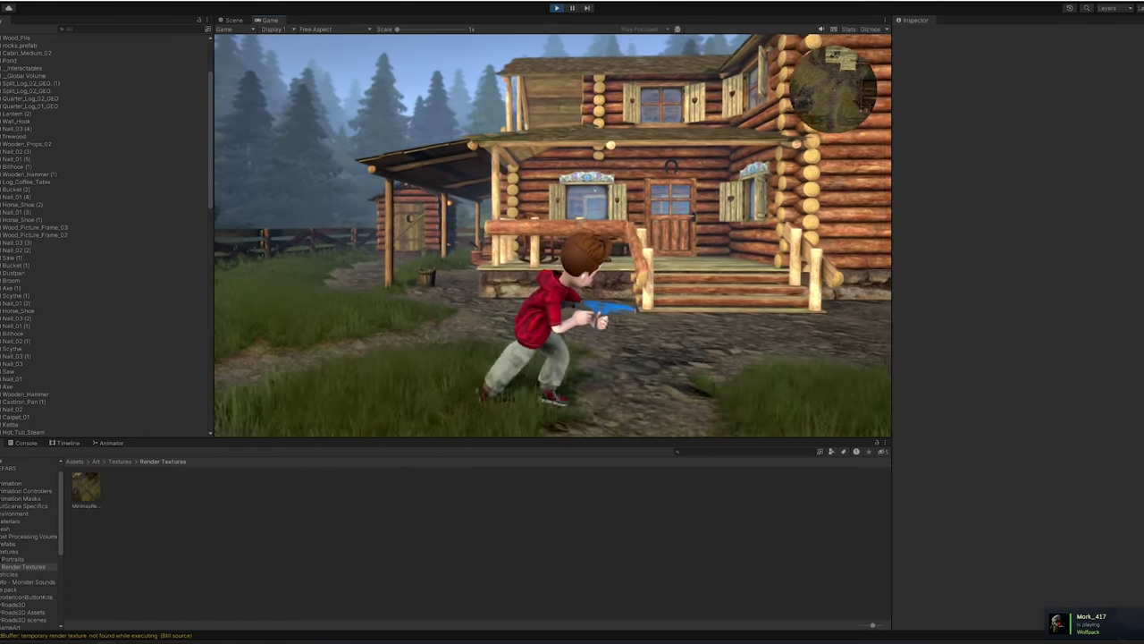
{"action": "key", "text": "w"}
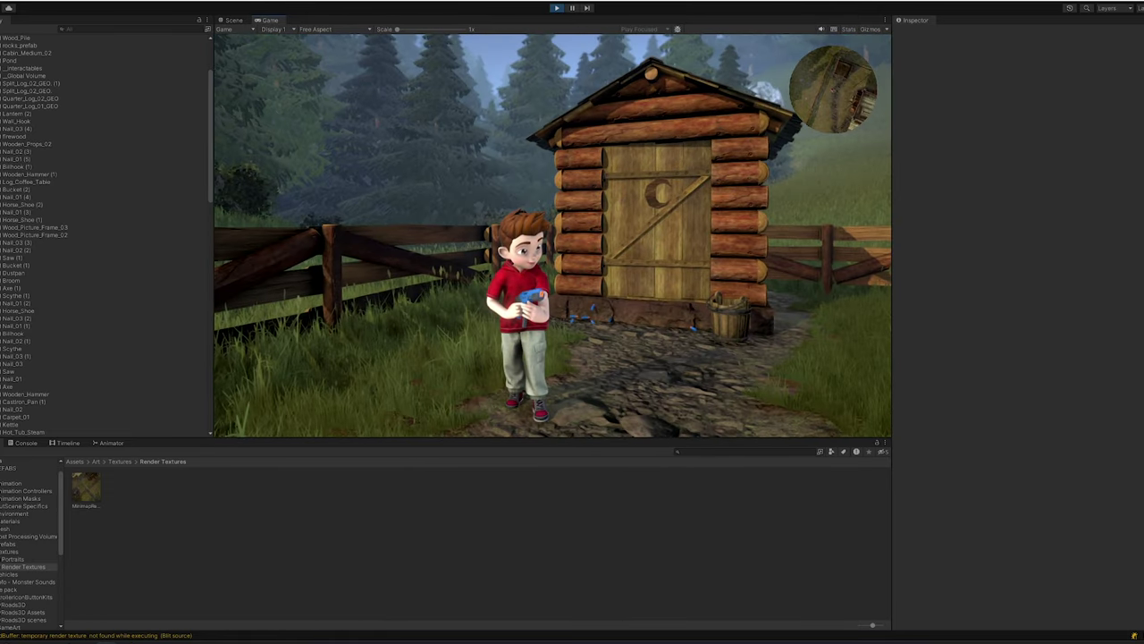
{"action": "left_click", "coordinate": [558, 8]}
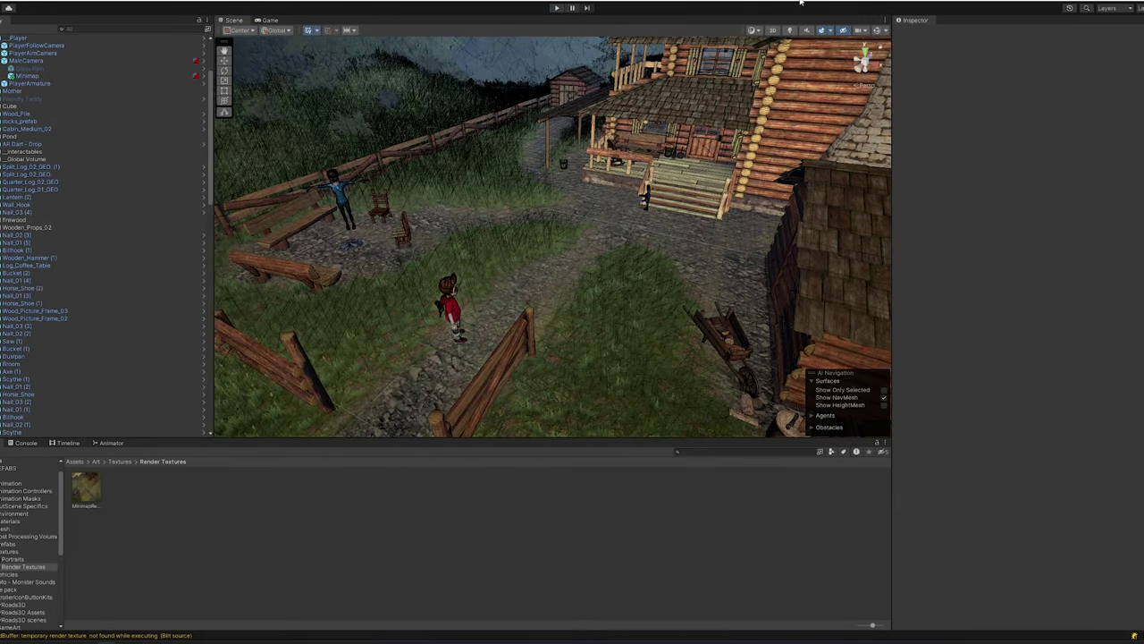
Set the Scene view shading mode to Shaded and expand the Shooter Controller component of PlayerArmature.
{"action": "left_click", "coordinate": [753, 30]}
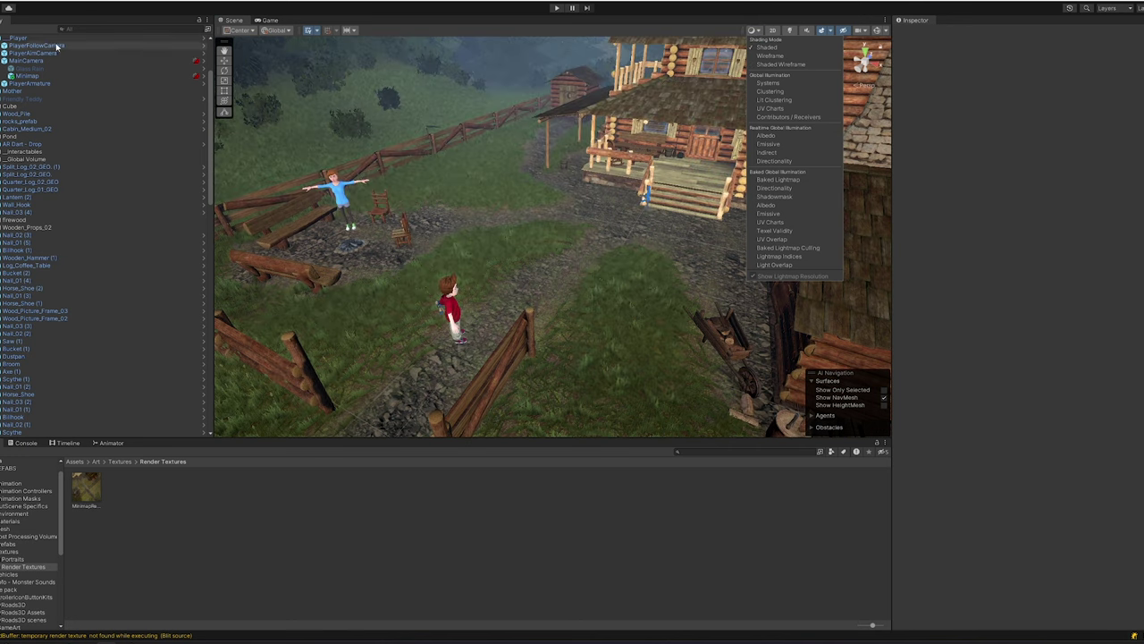
{"action": "left_click", "coordinate": [28, 83]}
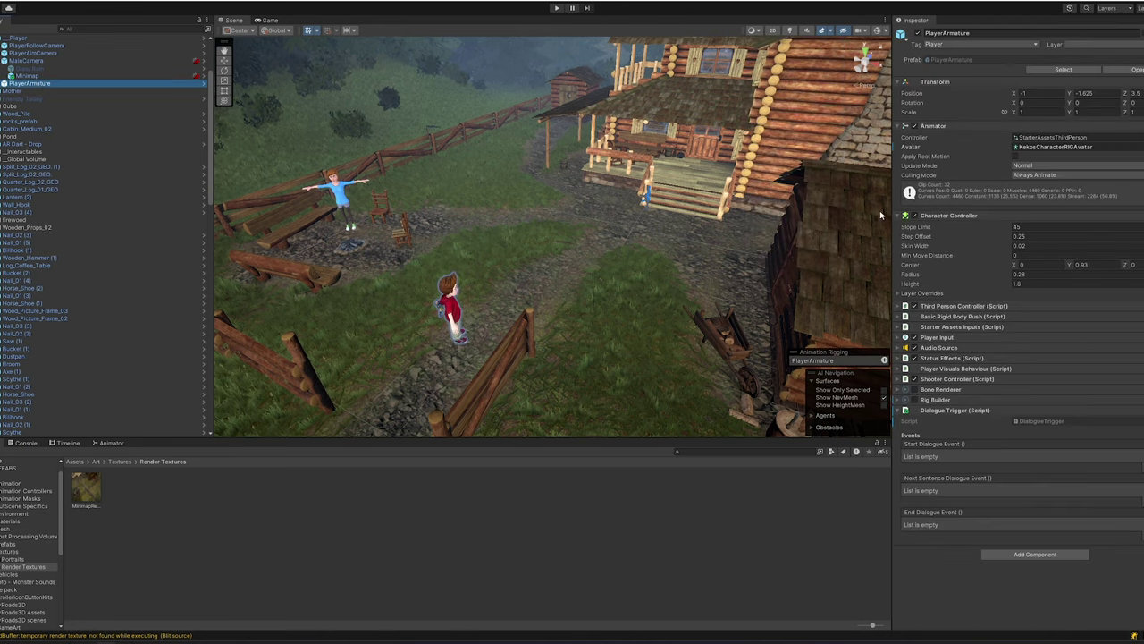
{"action": "left_click", "coordinate": [902, 217]}
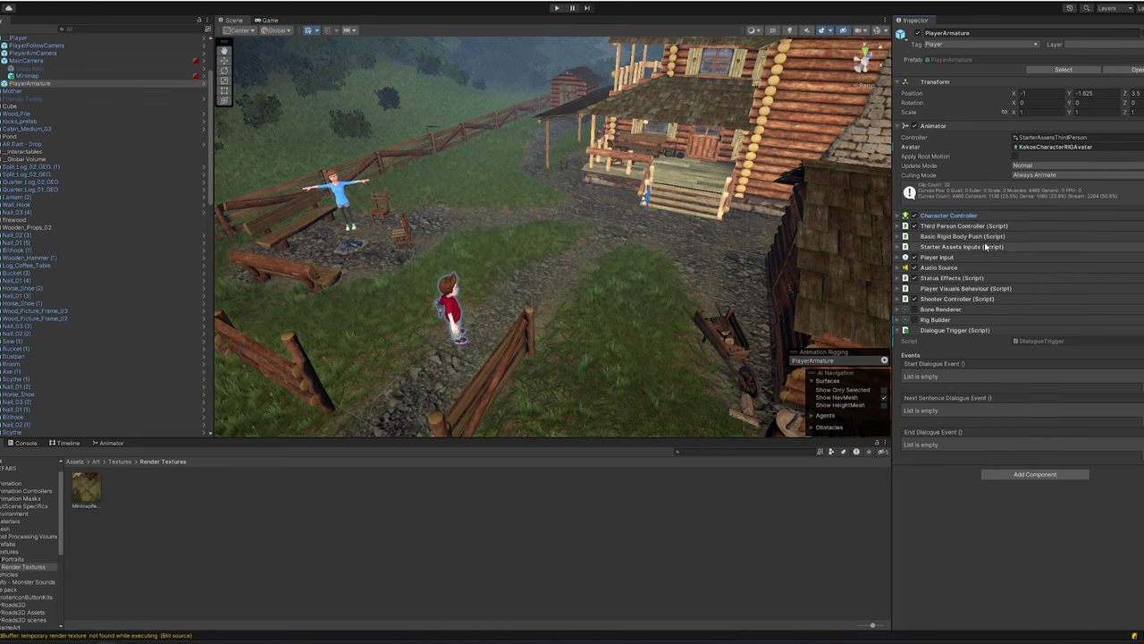
{"action": "left_click", "coordinate": [900, 300]}
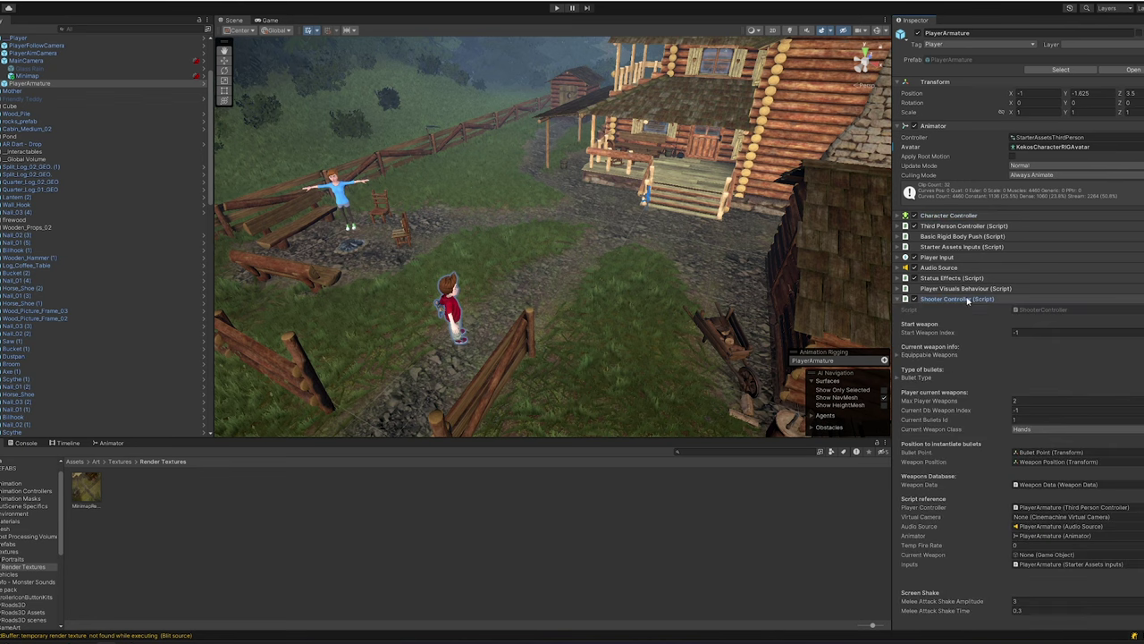
Open the ShooterController script in Visual Studio and close the DialogueUI.cs and DialogueManager.cs files beside it.
{"action": "double_click", "coordinate": [1044, 310]}
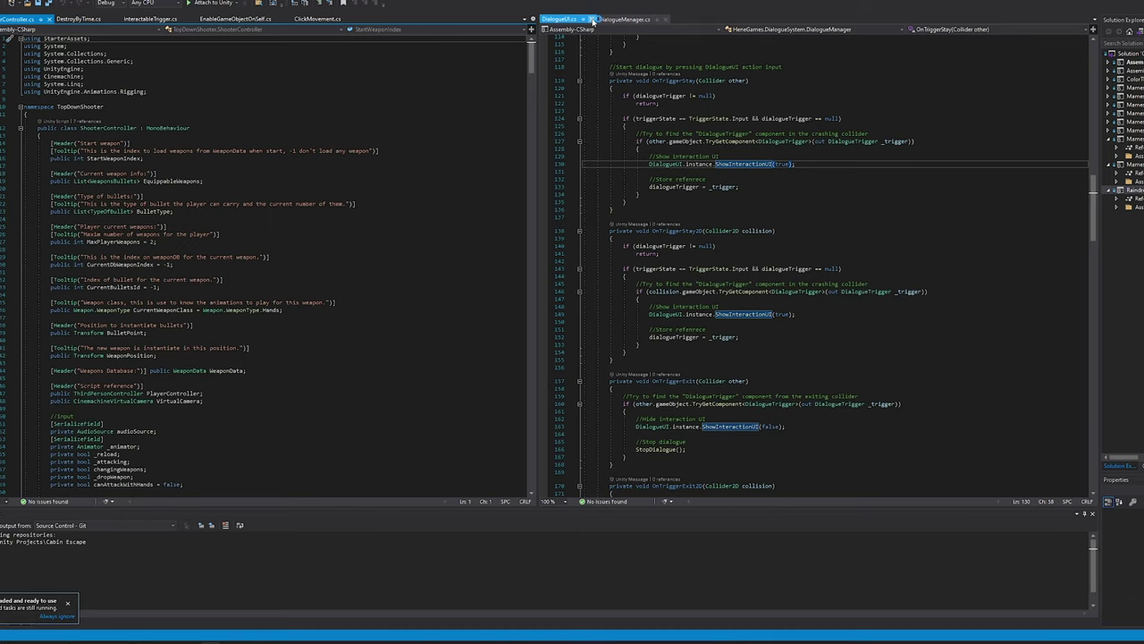
{"action": "left_click", "coordinate": [591, 19]}
{"action": "left_click", "coordinate": [608, 20]}
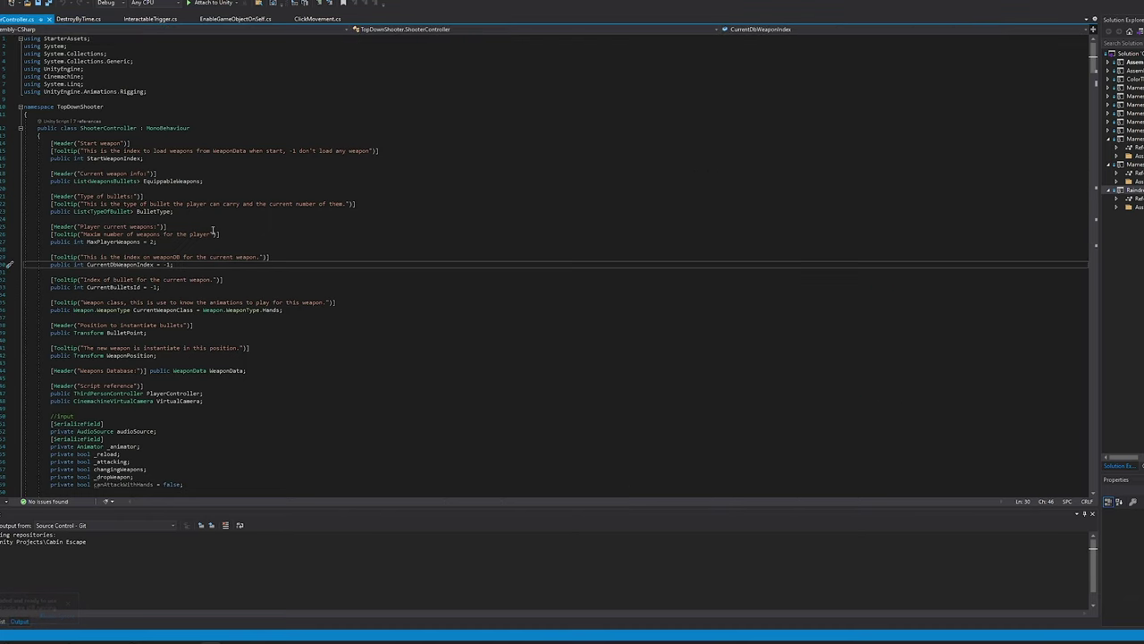
Examine the StartWeaponIndex, EquippableWeapons, BulletType and MaxPlayerWeapons declarations and the weapon fields below them in the ShooterController script.
{"action": "left_click", "coordinate": [100, 158]}
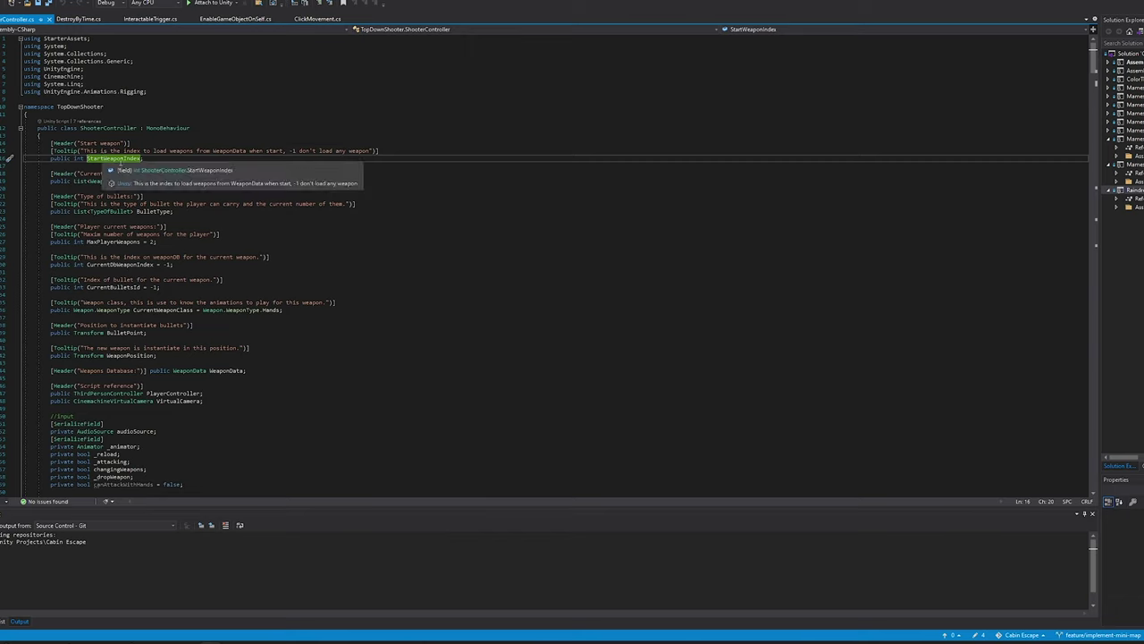
{"action": "left_click", "coordinate": [186, 182]}
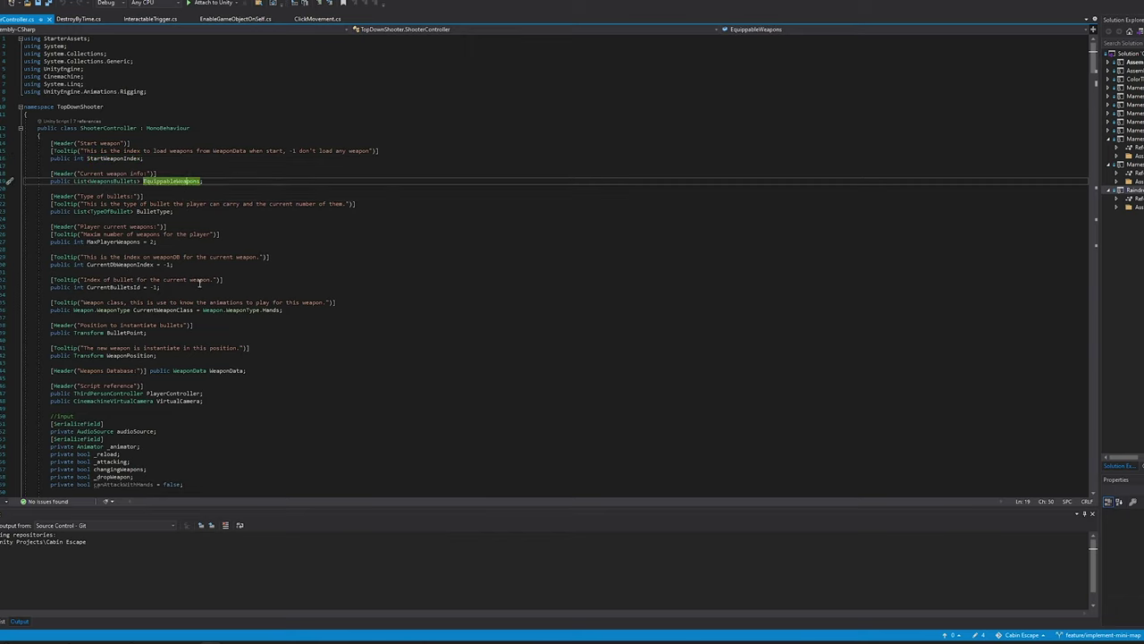
{"action": "left_click", "coordinate": [165, 211]}
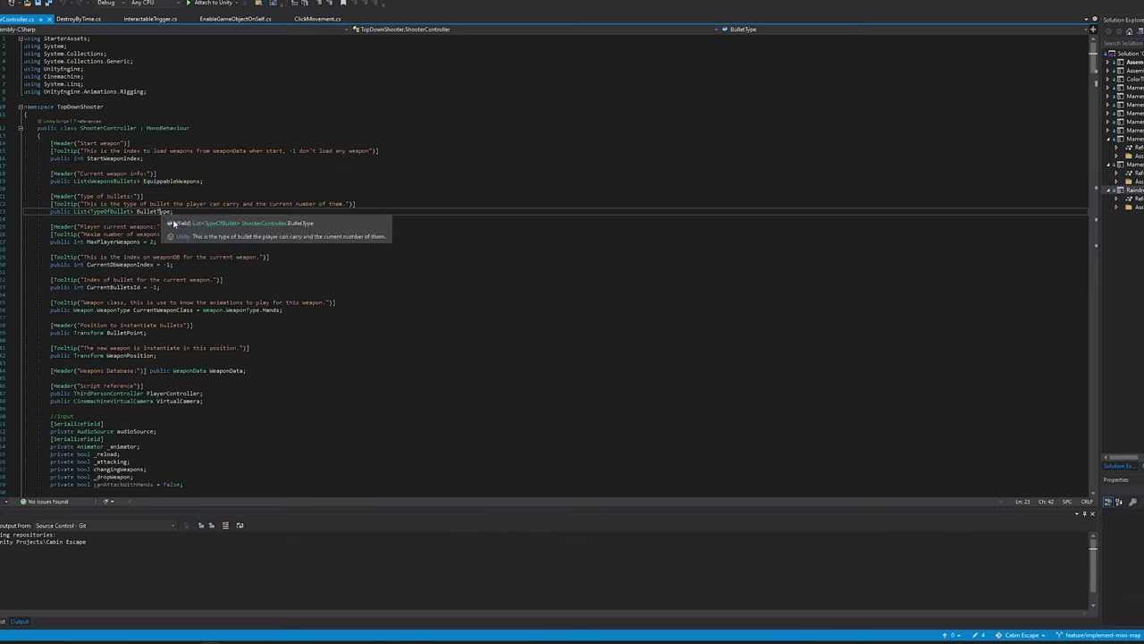
{"action": "left_click", "coordinate": [100, 242]}
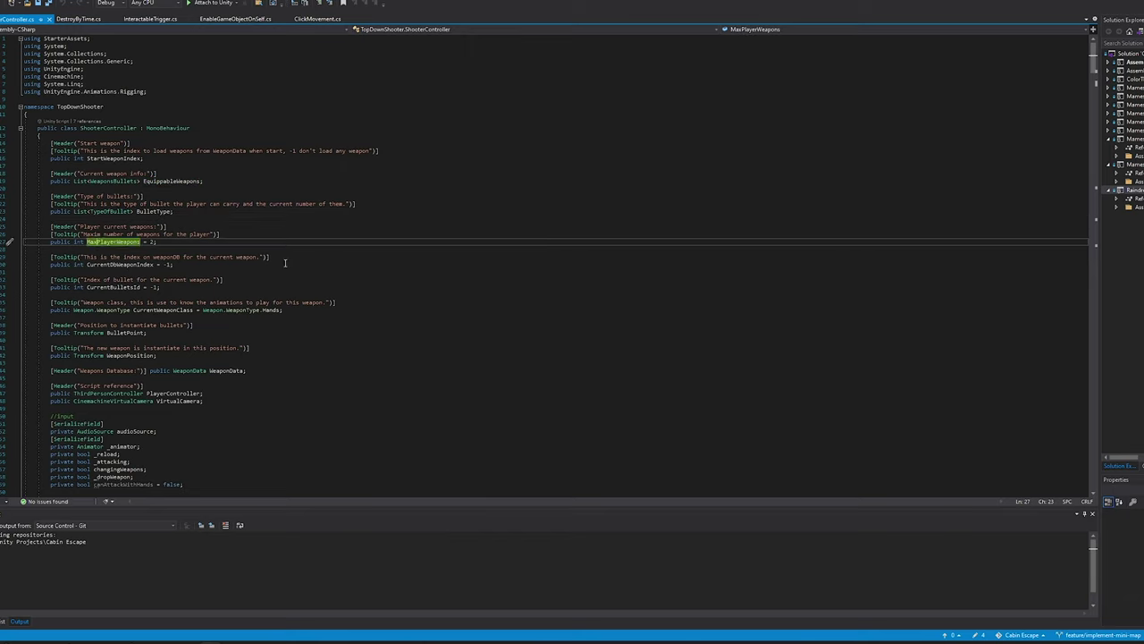
{"action": "left_click_drag", "start_coordinate": [131, 202], "coordinate": [179, 296]}
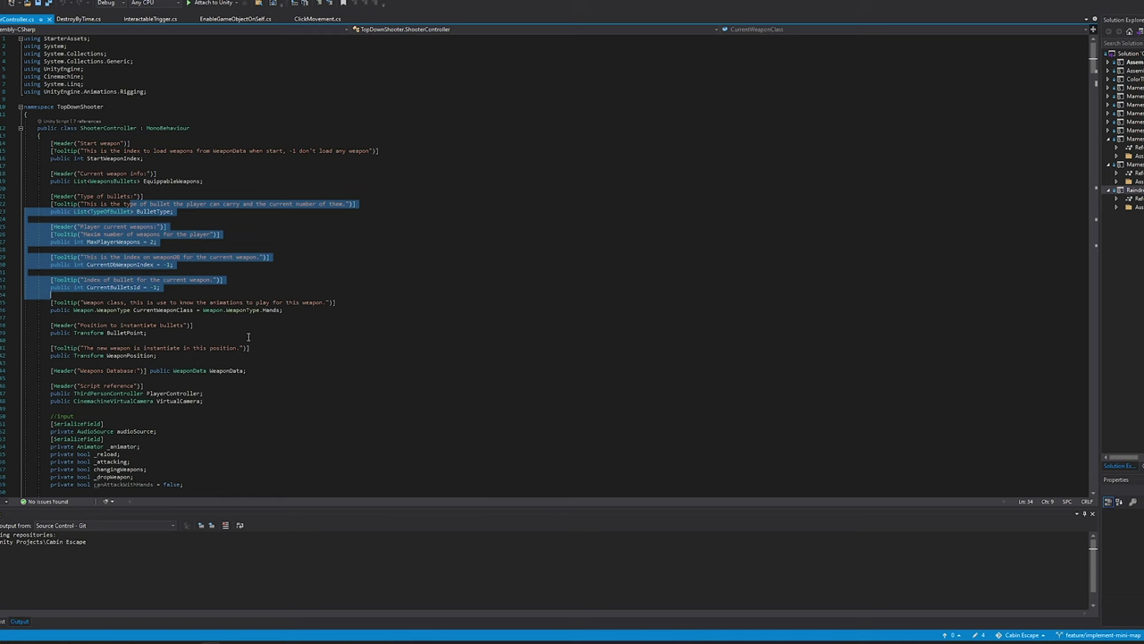
{"action": "left_click", "coordinate": [249, 338]}
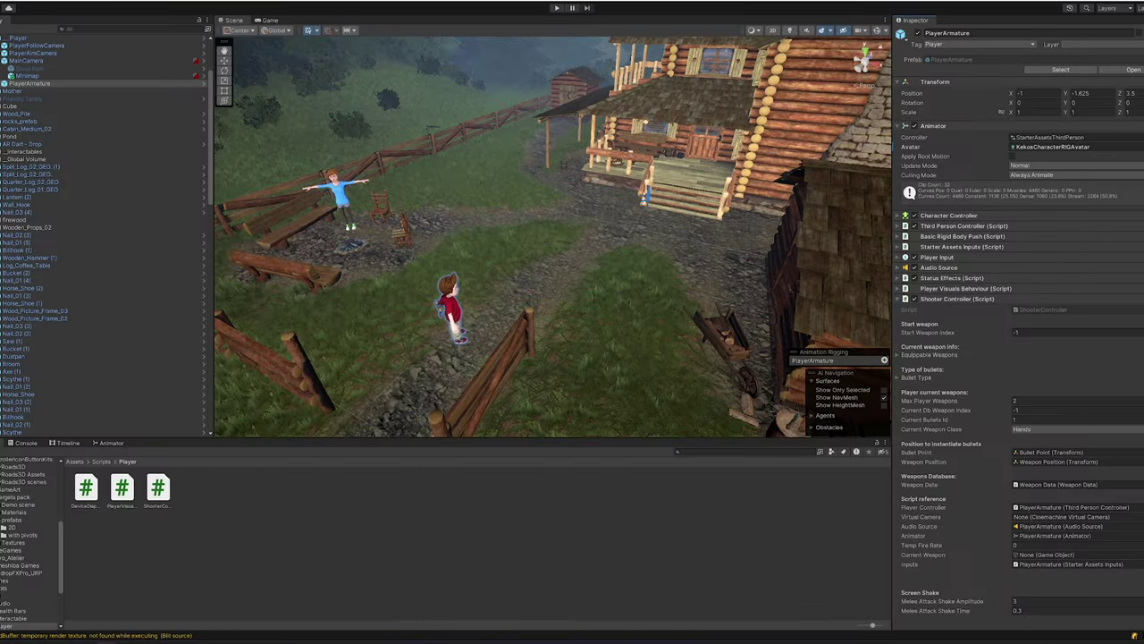
Switch to Unity and inspect the Shooter Controller's Current Weapon Class options and Current Db Weapon Index field, leaving their values as they are.
{"action": "left_click", "coordinate": [1041, 429]}
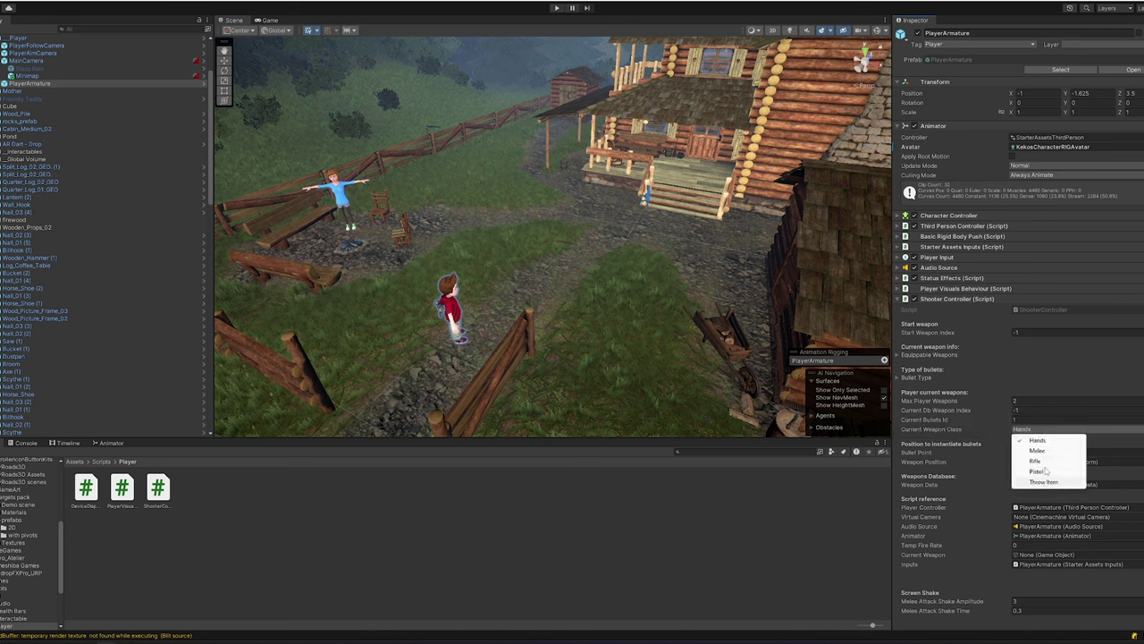
{"action": "left_click", "coordinate": [1040, 413]}
{"action": "left_click", "coordinate": [1040, 411]}
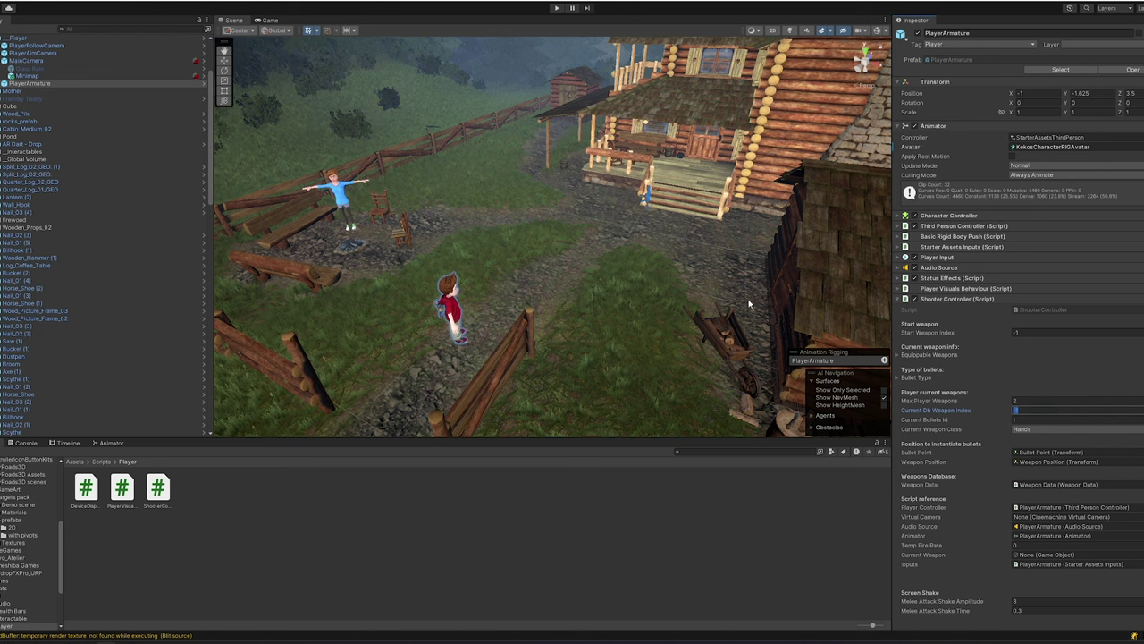
{"action": "scroll", "coordinate": [901, 223], "scroll_direction": "down", "scroll_amount": 2}
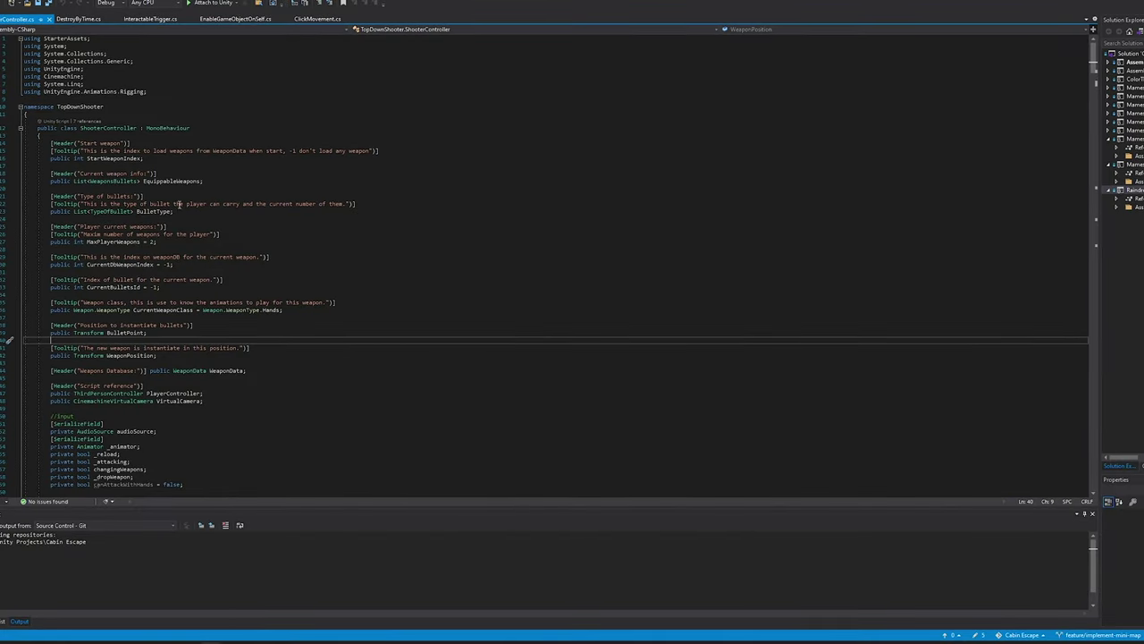
Float the ShooterController script window over Unity and compare its StartWeaponIndex declaration with the component's Start Weapon Index field.
{"action": "mouse_move", "coordinate": [63, 152]}
{"action": "left_click", "coordinate": [62, 143]}
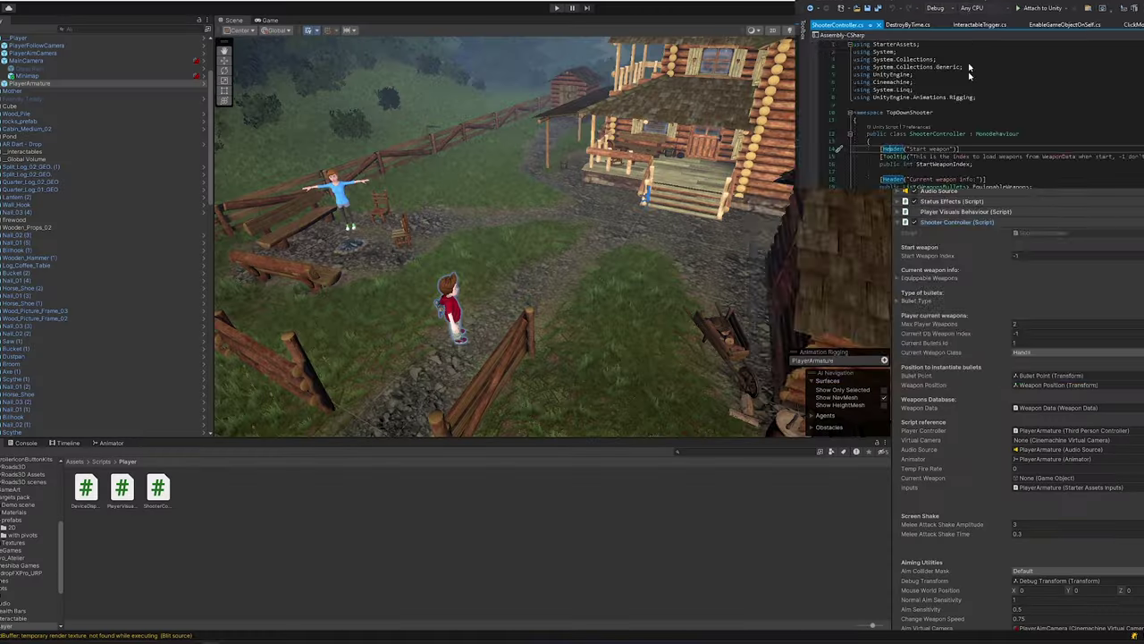
{"action": "left_click_drag", "start_coordinate": [969, 65], "coordinate": [547, 328]}
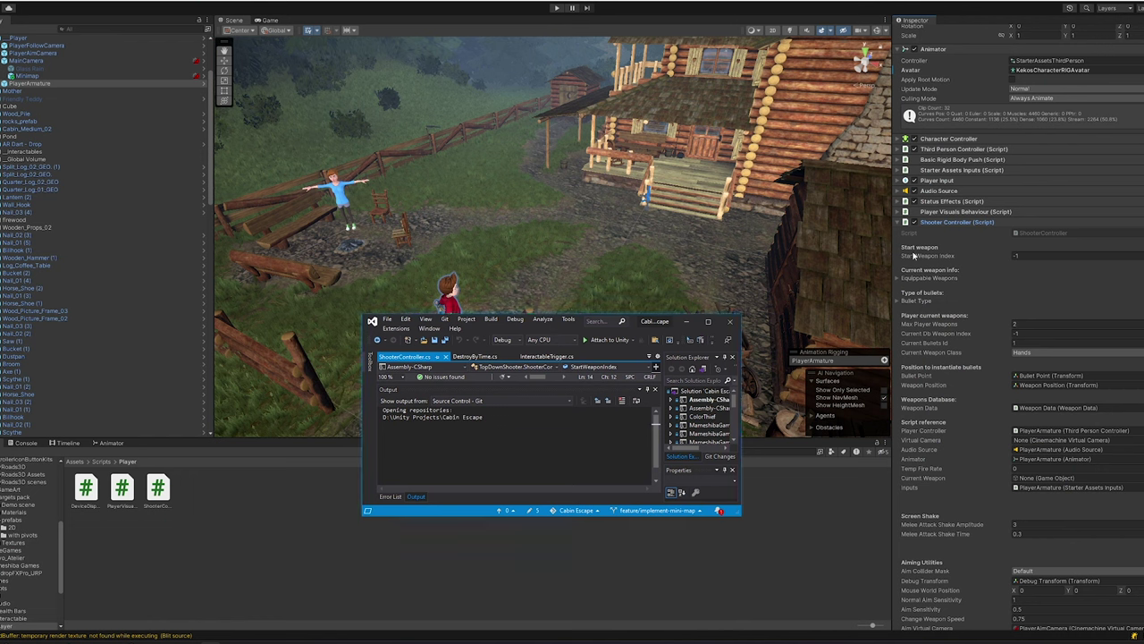
{"action": "left_click_drag", "start_coordinate": [474, 381], "coordinate": [475, 460]}
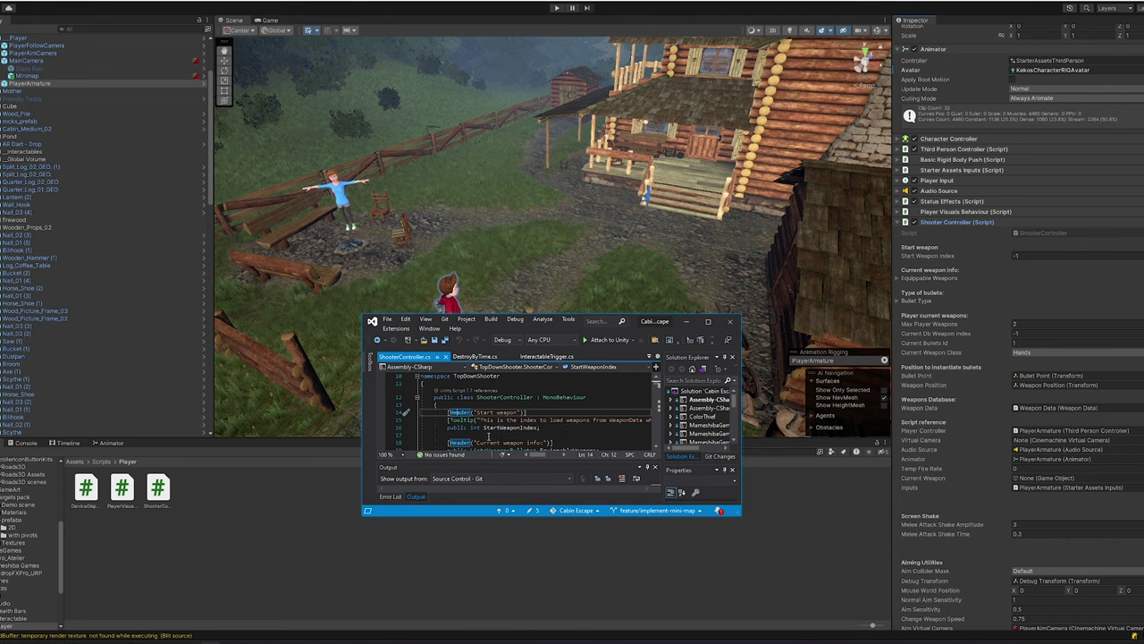
{"action": "double_click", "coordinate": [510, 428]}
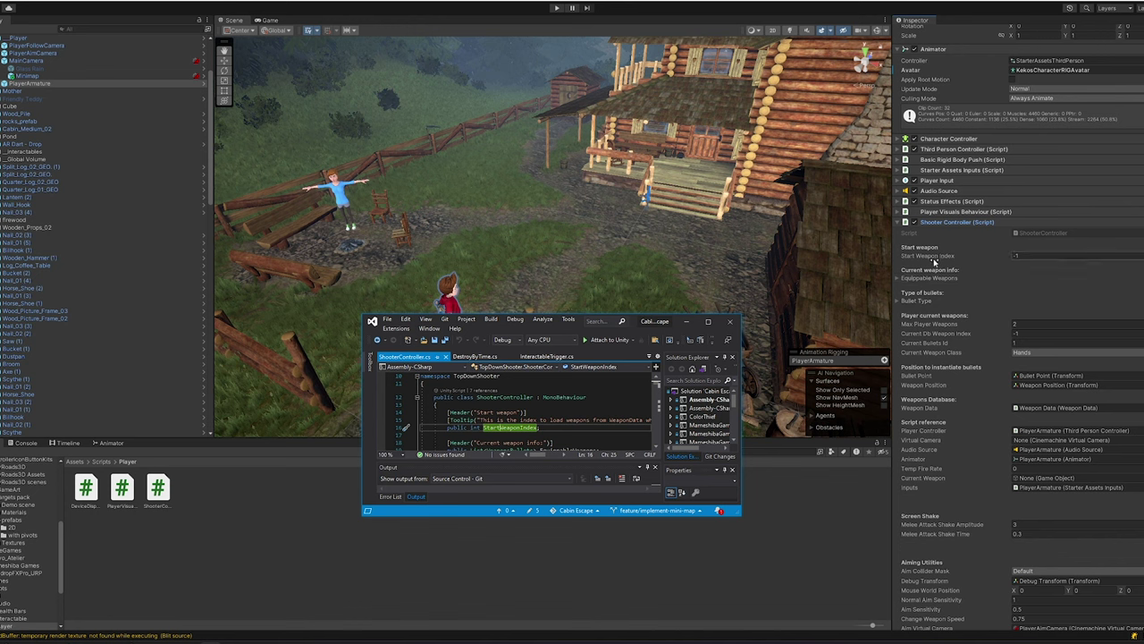
{"action": "mouse_move", "coordinate": [935, 261]}
Expand Equippable Weapons, run the game and pick up the rifle at the cabin steps to check how the list changes.
{"action": "left_click", "coordinate": [900, 281]}
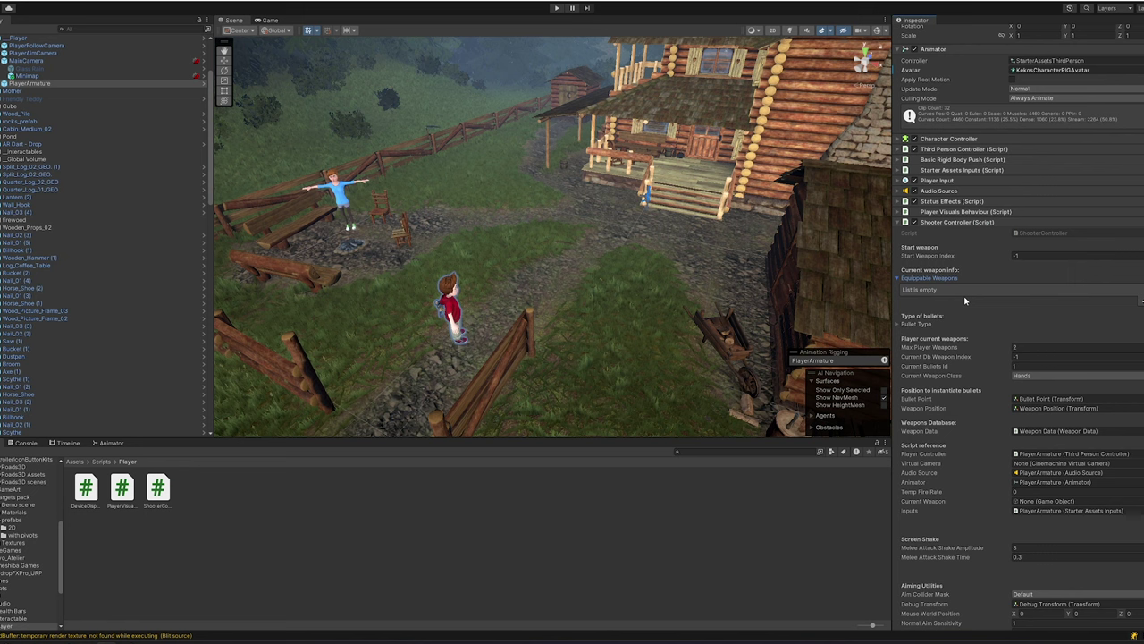
{"action": "left_click", "coordinate": [556, 8]}
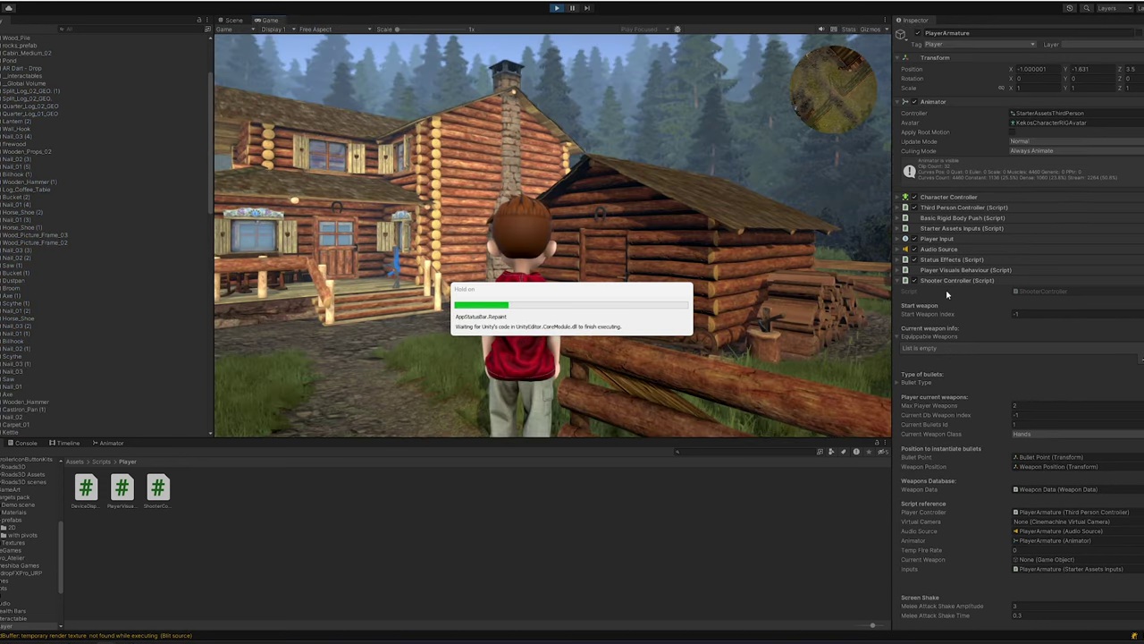
{"action": "key", "text": "w"}
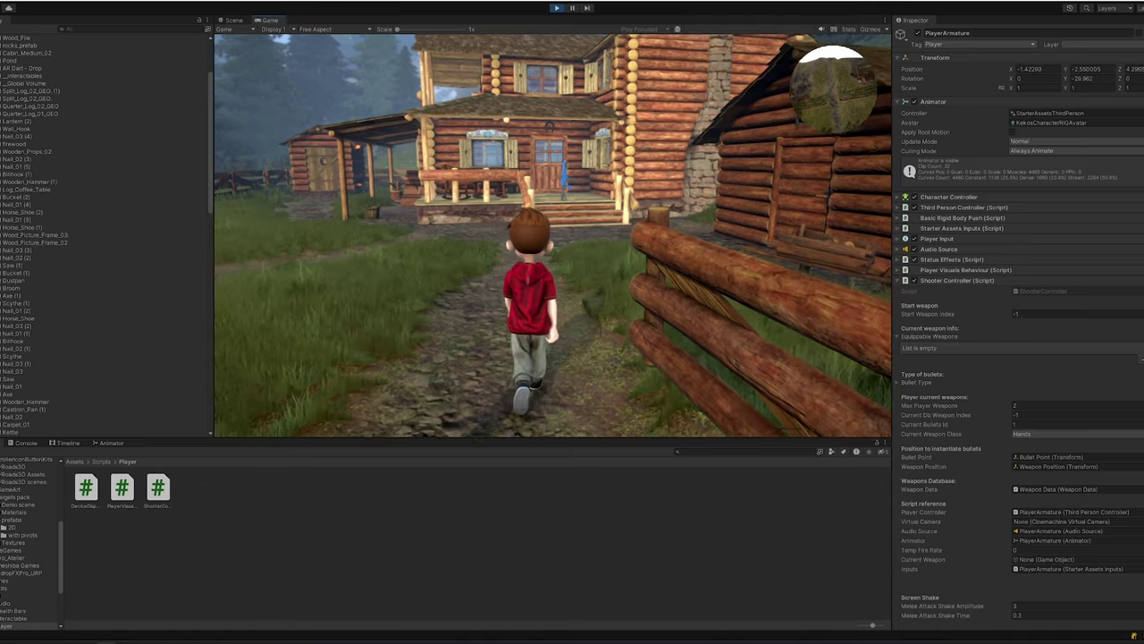
{"action": "key", "text": "w"}
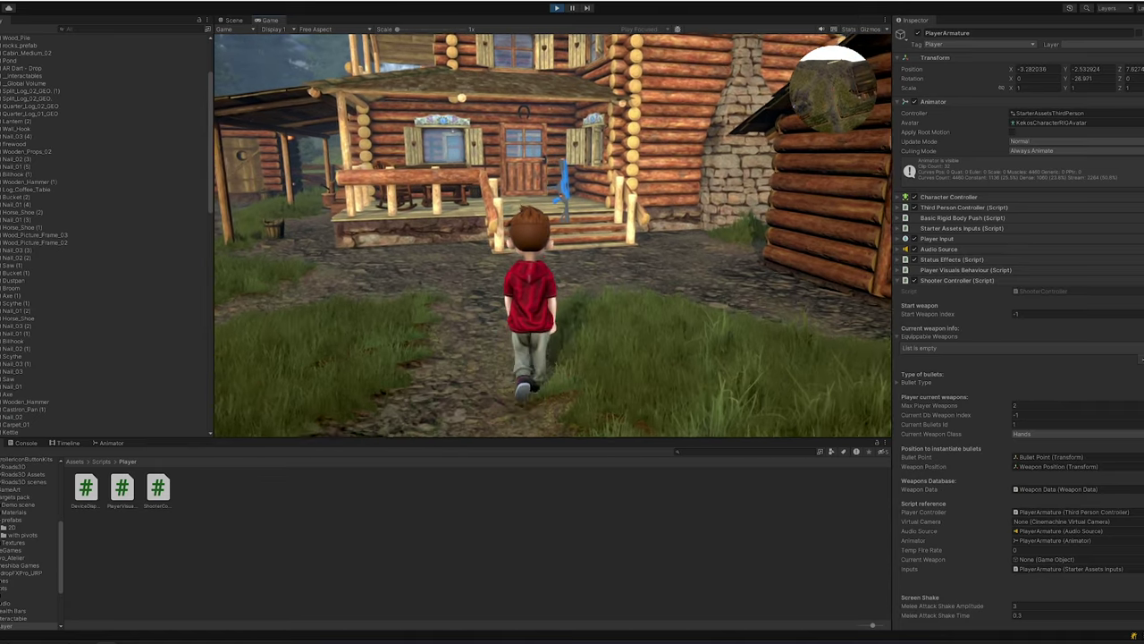
{"action": "key", "text": "w"}
{"action": "key", "text": "s"}
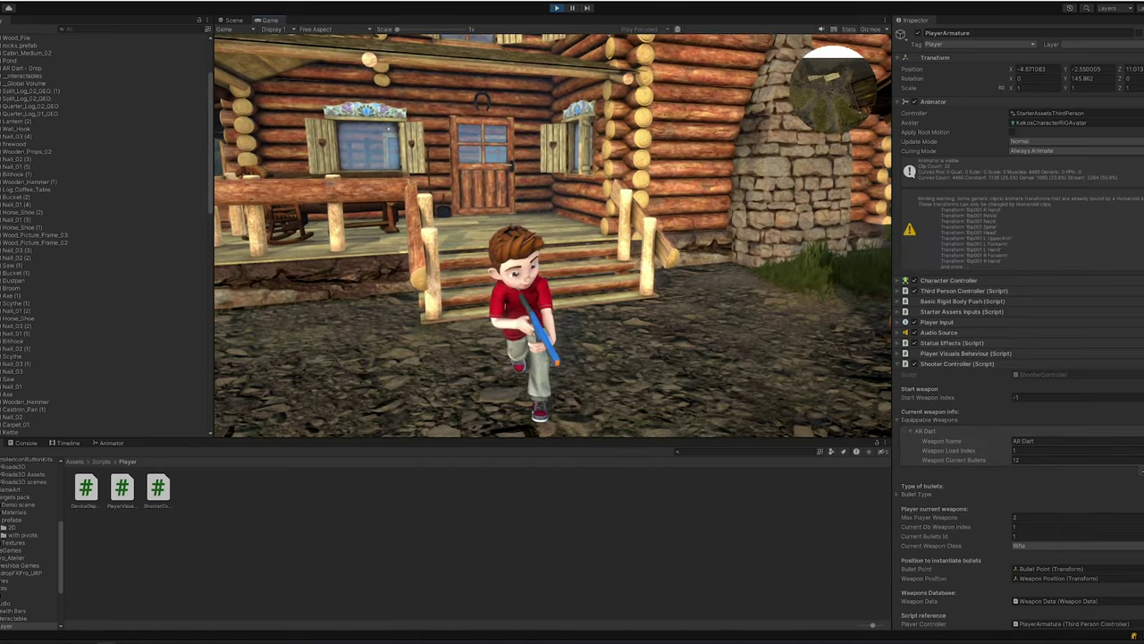
{"action": "key", "text": "s"}
{"action": "key", "text": "Escape"}
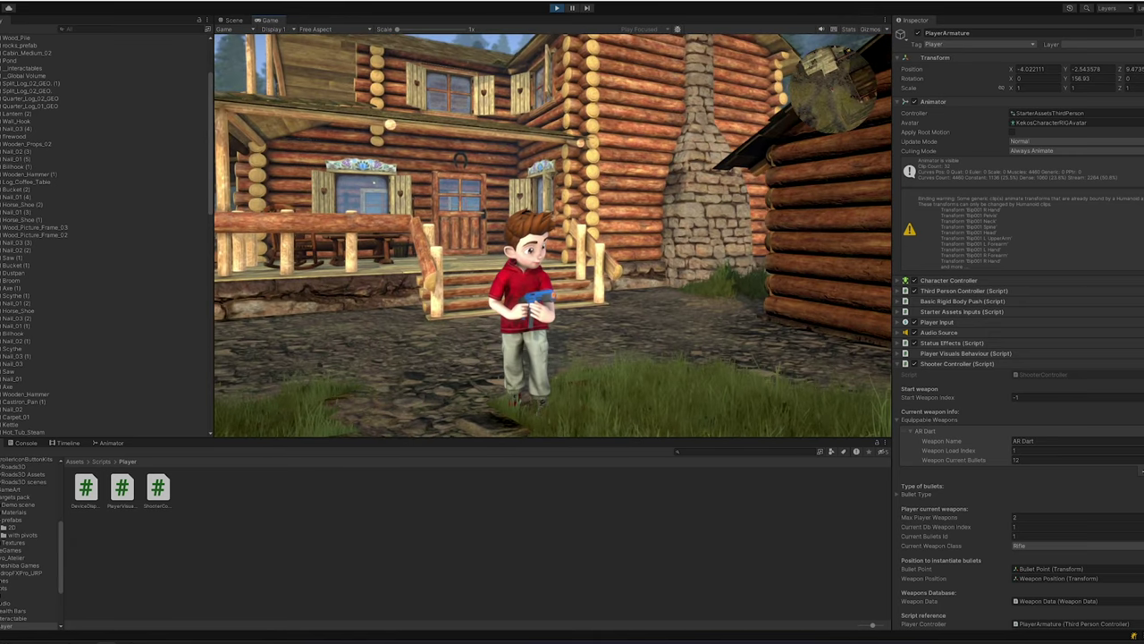
Bring the Scene view close to the player in front of the cabin and open the Weapons folder inside _PREFABS.
{"action": "left_click", "coordinate": [233, 20]}
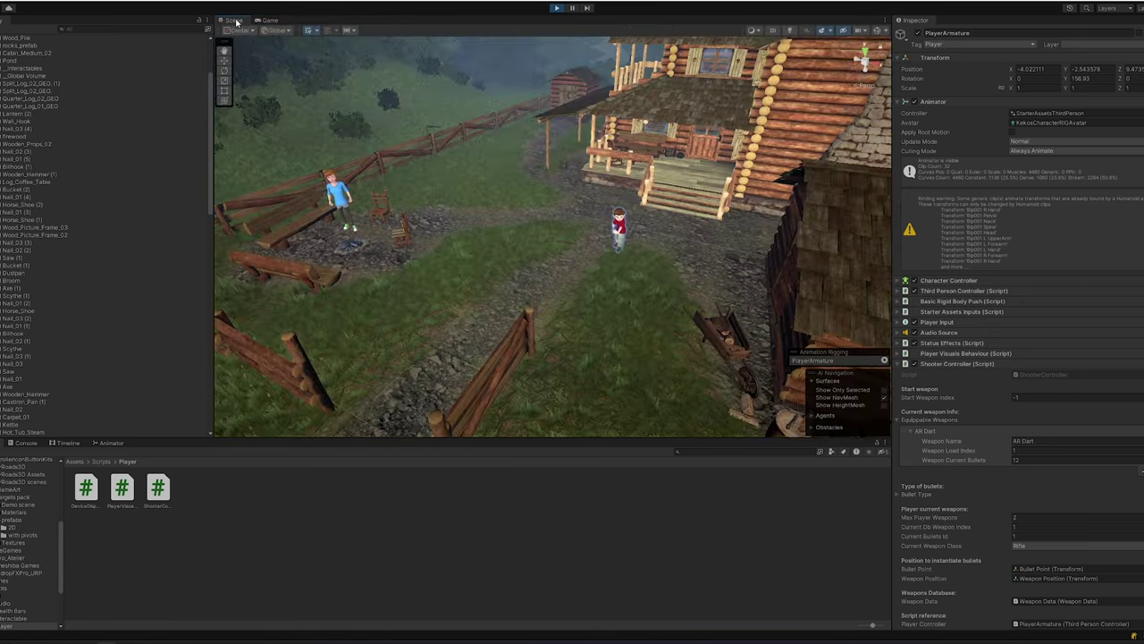
{"action": "right_click_drag", "start_coordinate": [585, 186], "coordinate": [701, 182]}
{"action": "key", "text": "w"}
{"action": "key", "text": "q"}
{"action": "scroll", "coordinate": [15, 484], "scroll_direction": "up", "scroll_amount": 5}
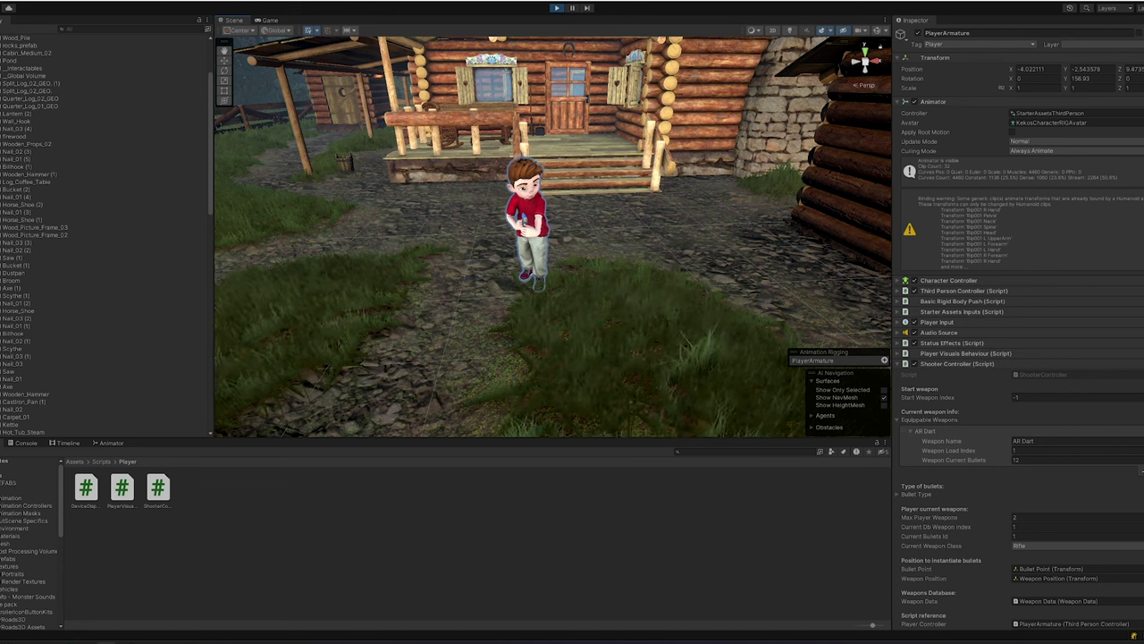
{"action": "left_click", "coordinate": [26, 482]}
{"action": "double_click", "coordinate": [343, 495]}
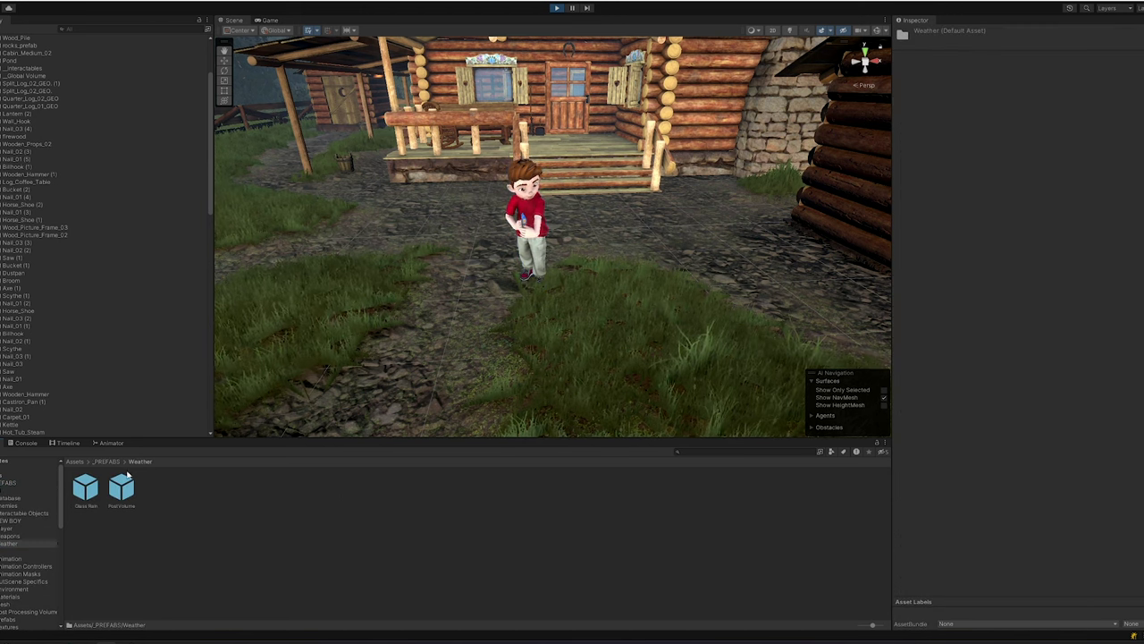
{"action": "left_click", "coordinate": [105, 462]}
{"action": "double_click", "coordinate": [304, 493]}
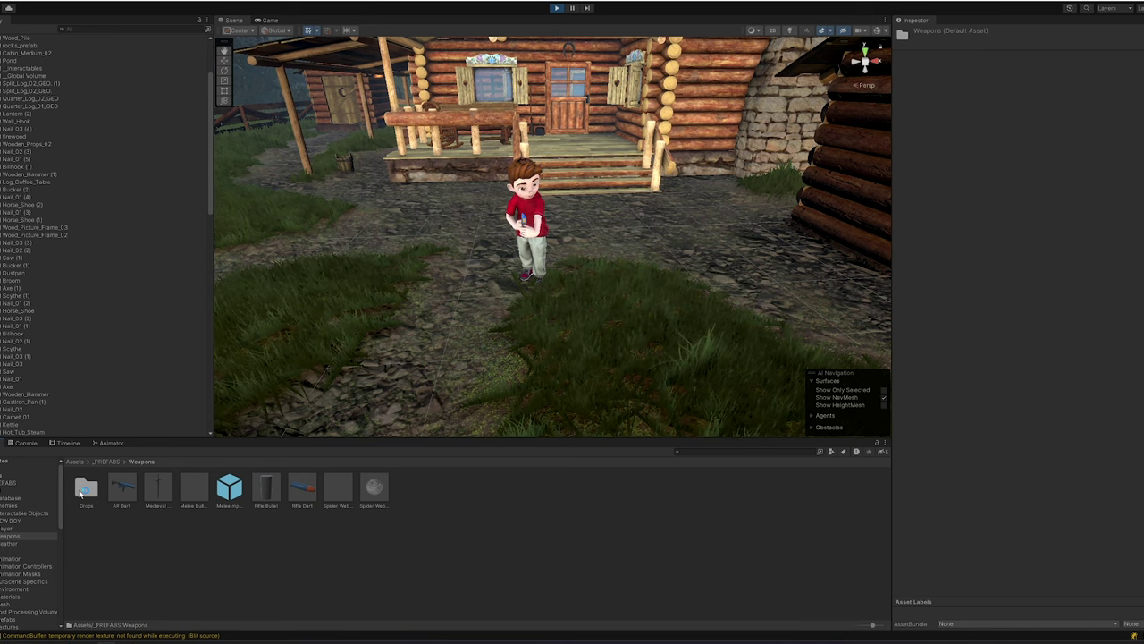
Open the Drops folder and place the Medieval Sword drop prefab in the scene on the ground near the player.
{"action": "double_click", "coordinate": [84, 488]}
{"action": "mouse_move", "coordinate": [121, 487]}
{"action": "left_mouse_down"}
{"action": "mouse_move", "coordinate": [323, 288]}
{"action": "mouse_move", "coordinate": [324, 308]}
{"action": "mouse_move", "coordinate": [294, 248]}
{"action": "mouse_move", "coordinate": [343, 271]}
{"action": "left_mouse_up"}
{"action": "mouse_move", "coordinate": [343, 271]}
{"action": "right_mouse_down"}
{"action": "mouse_move", "coordinate": [340, 298]}
{"action": "mouse_move", "coordinate": [358, 250]}
{"action": "right_mouse_up"}
Return to the running game and walk the player into the dropped sword to pick it up.
{"action": "left_click", "coordinate": [268, 20]}
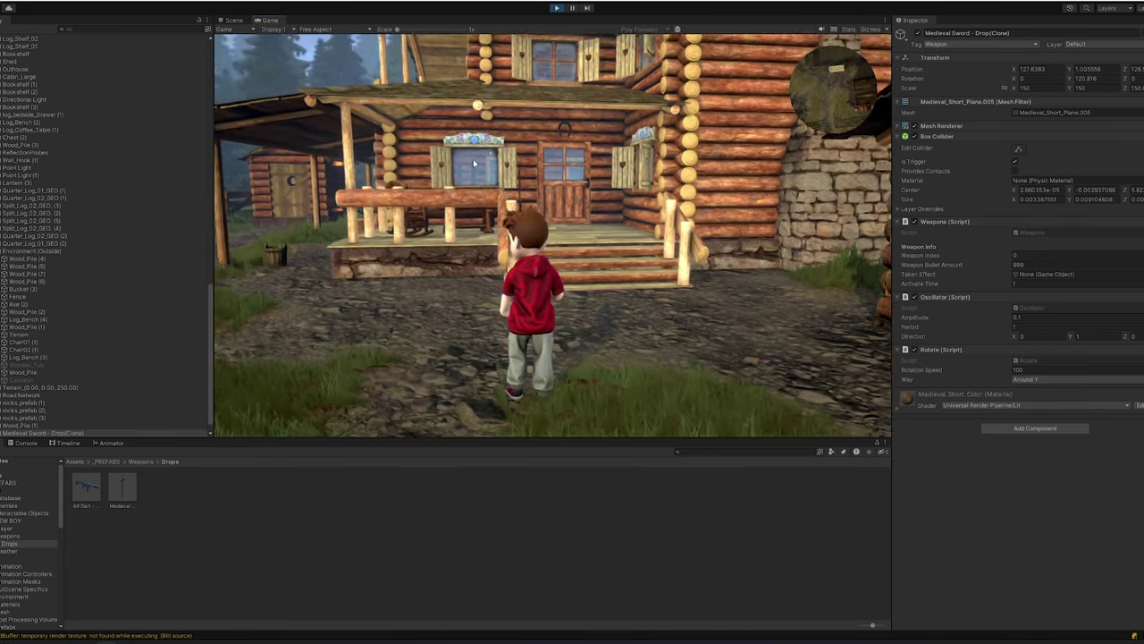
{"action": "left_click", "coordinate": [474, 163]}
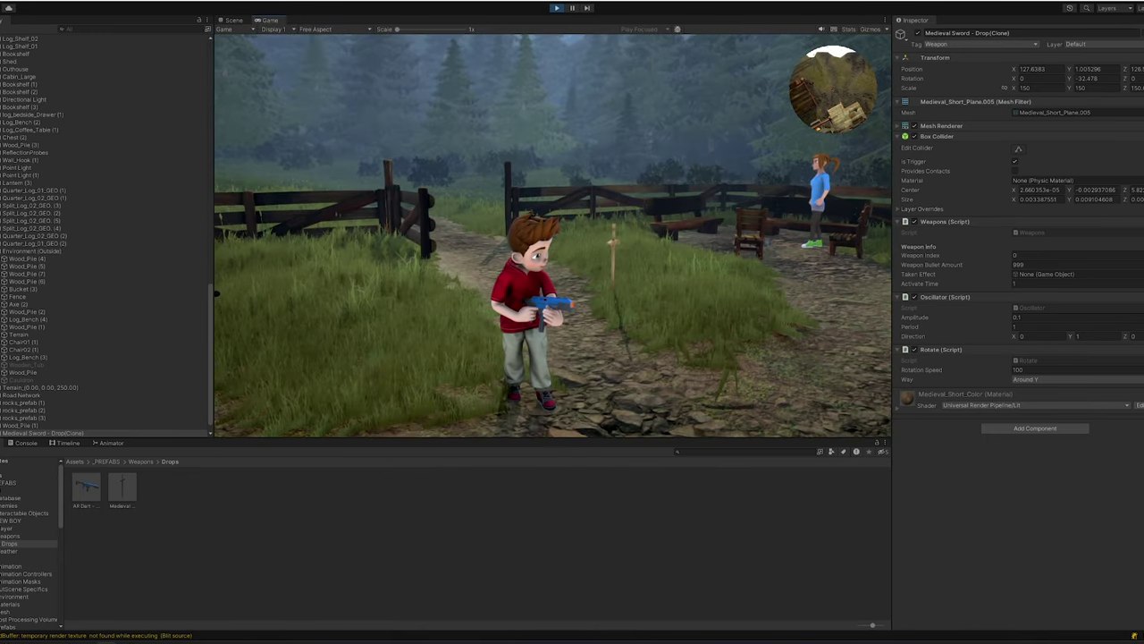
{"action": "key", "text": "w"}
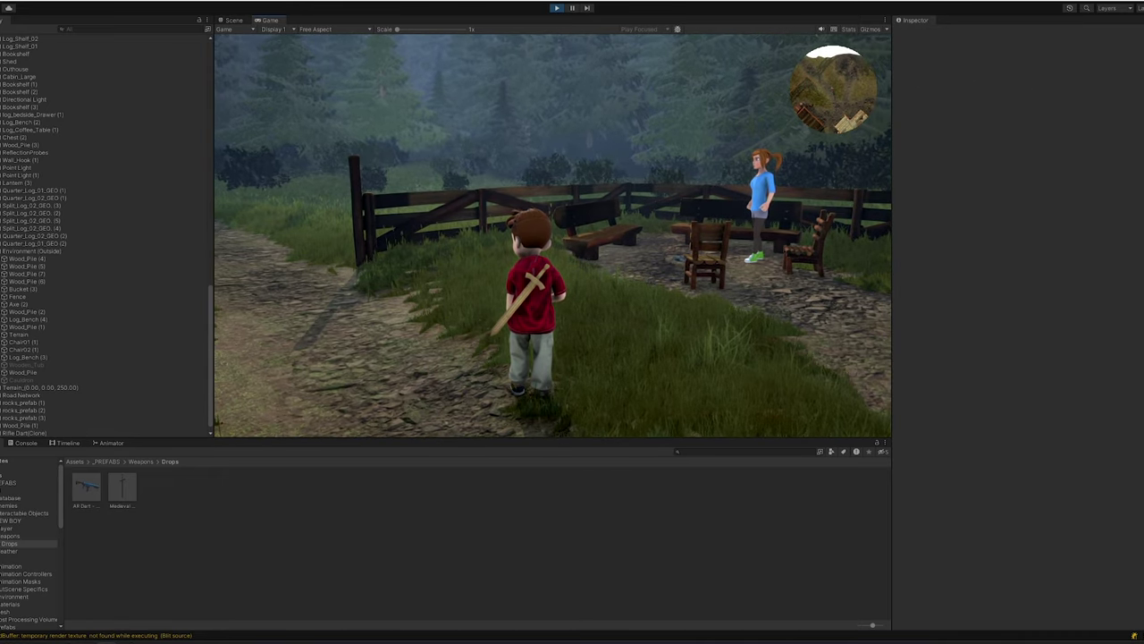
Run the player around the yard and swap between the rifle and the sword to test weapon switching.
{"action": "key", "text": "1"}
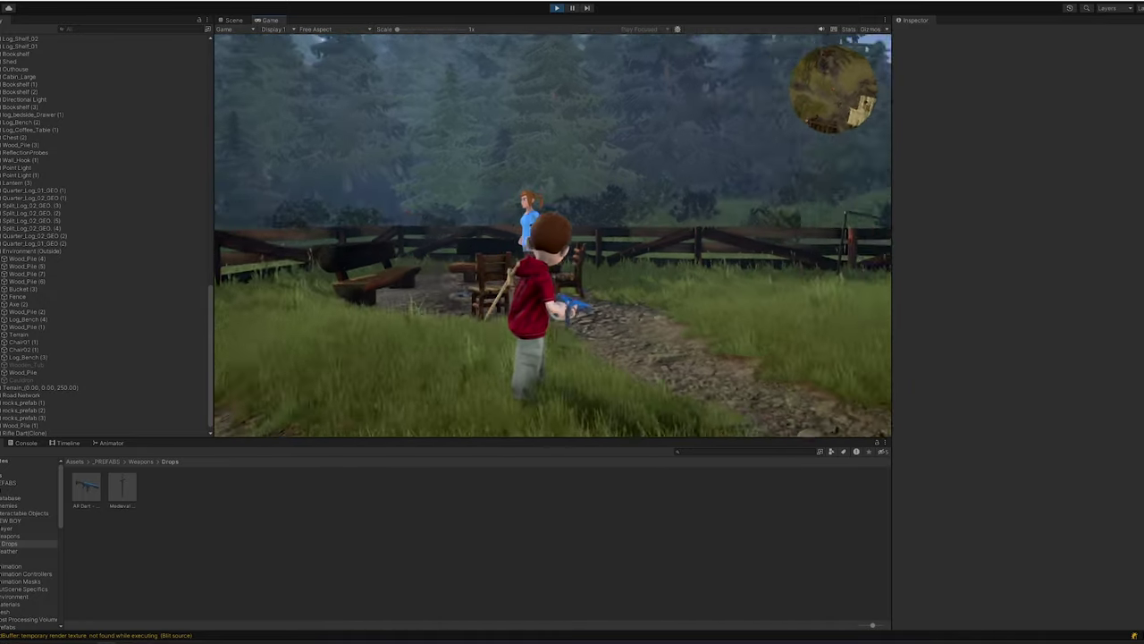
{"action": "key", "text": "s"}
{"action": "key", "text": "d"}
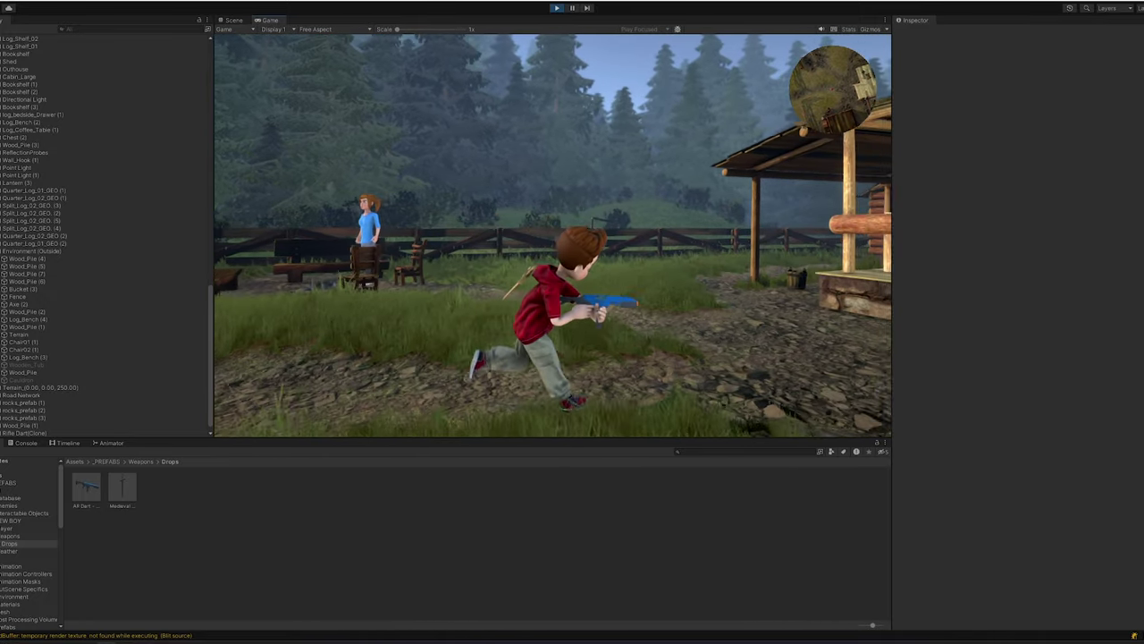
{"action": "key", "text": "w"}
{"action": "key", "text": "w"}
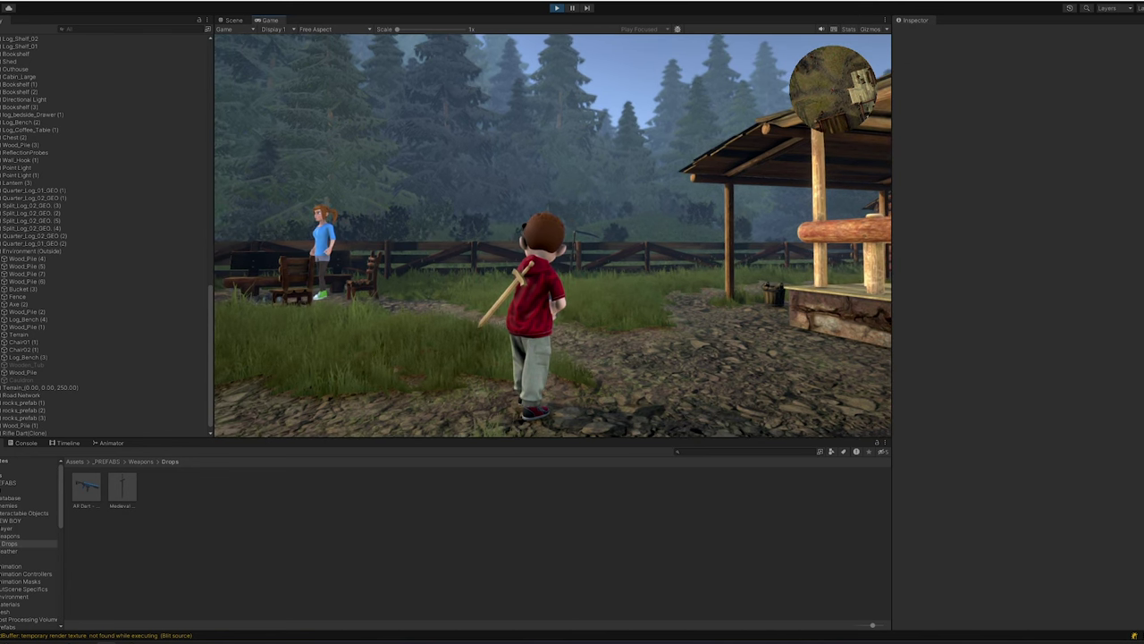
{"action": "key", "text": "1"}
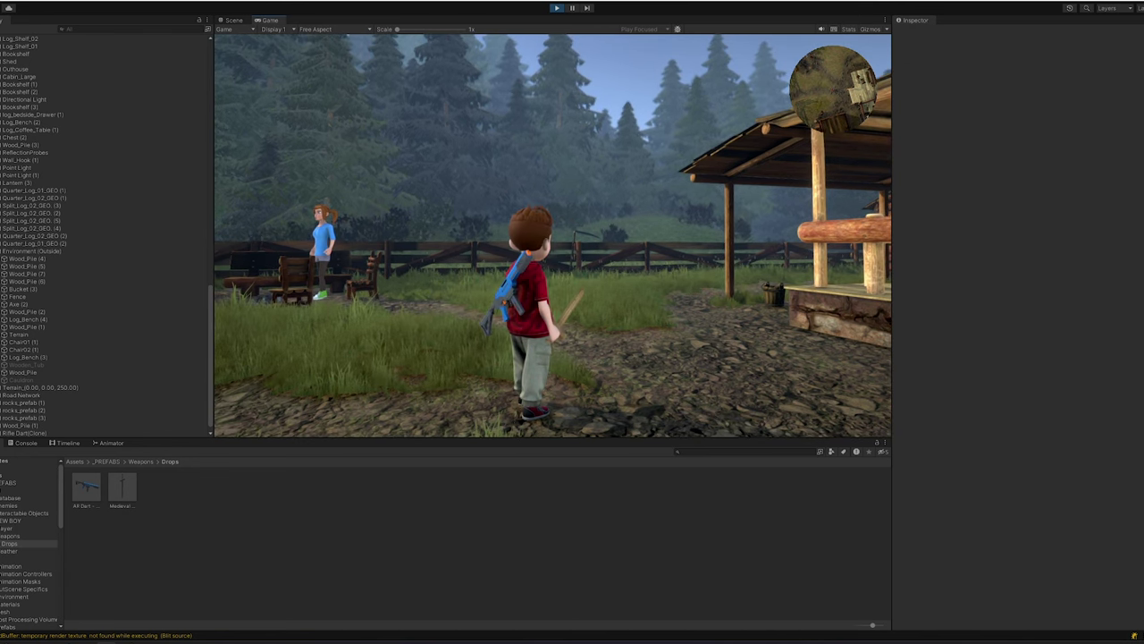
Walk the player to the woman in blue at the fire pit to test the dialogue trigger.
{"action": "key", "text": "d"}
{"action": "key", "text": "s"}
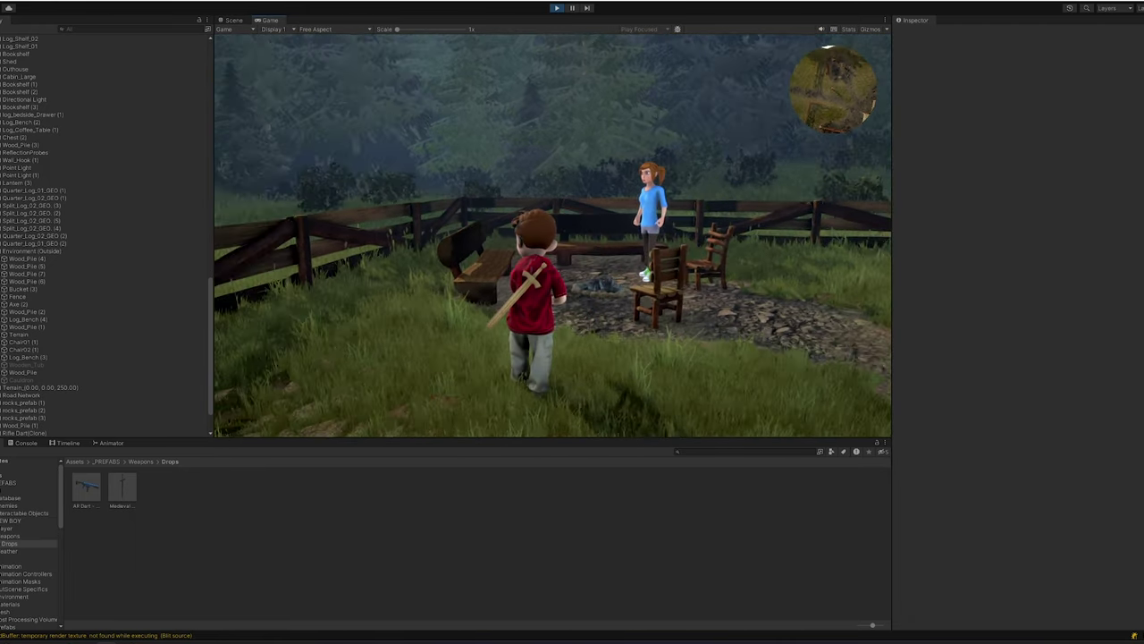
{"action": "key", "text": "w"}
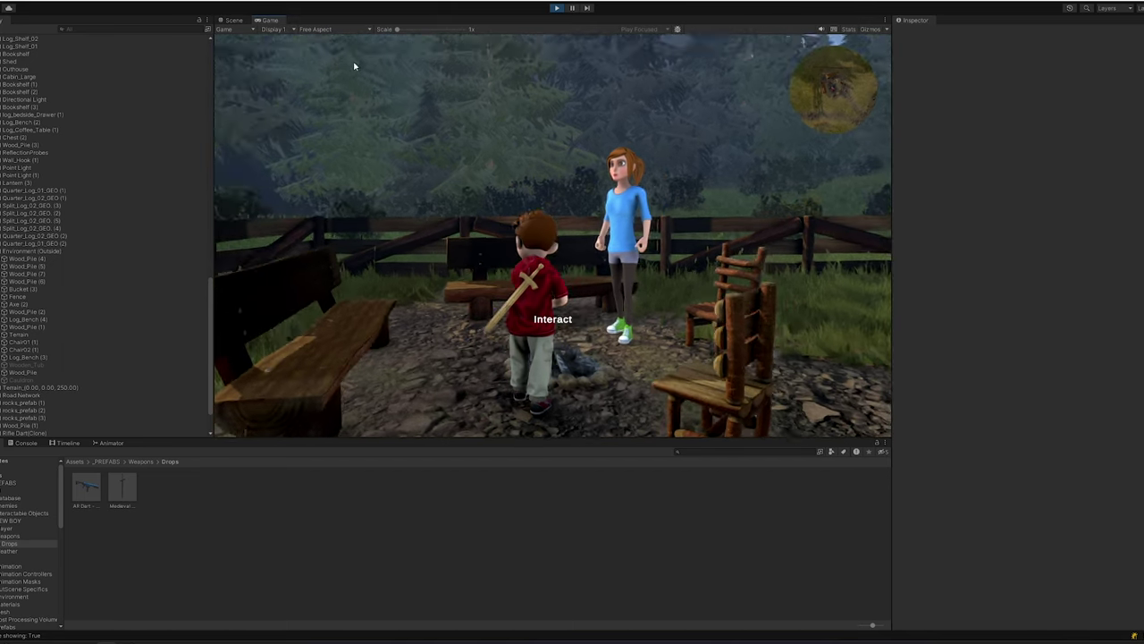
Find and select the Mother object in the scene hierarchy and frame it in the Scene view.
{"action": "left_click", "coordinate": [123, 62]}
{"action": "scroll", "coordinate": [122, 67], "scroll_direction": "up", "scroll_amount": 10}
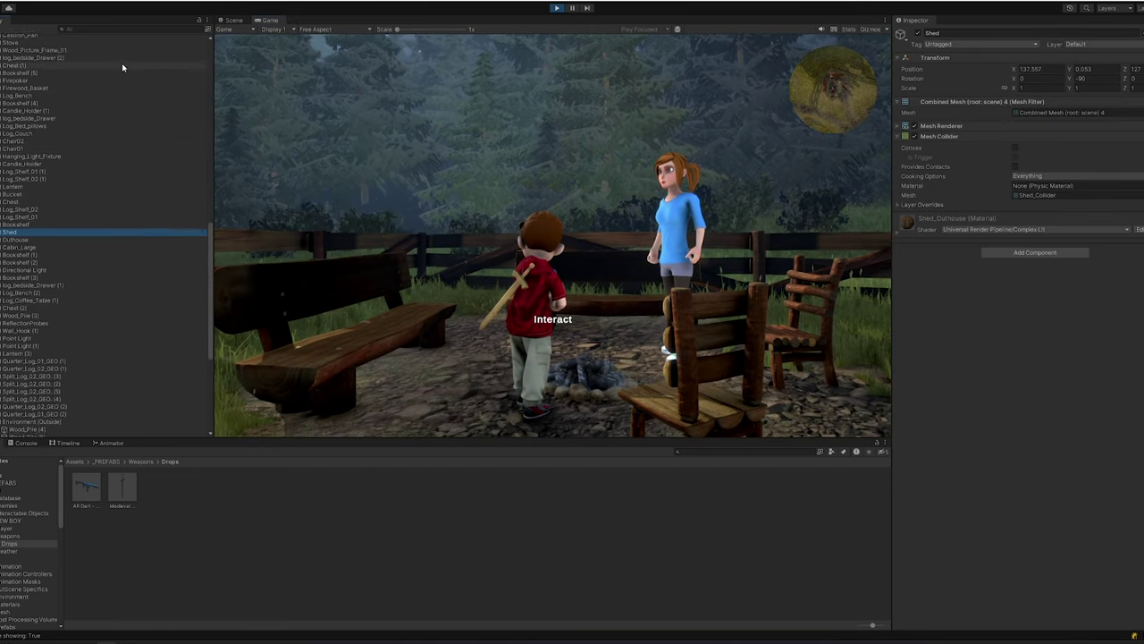
{"action": "scroll", "coordinate": [122, 67], "scroll_direction": "up", "scroll_amount": 10}
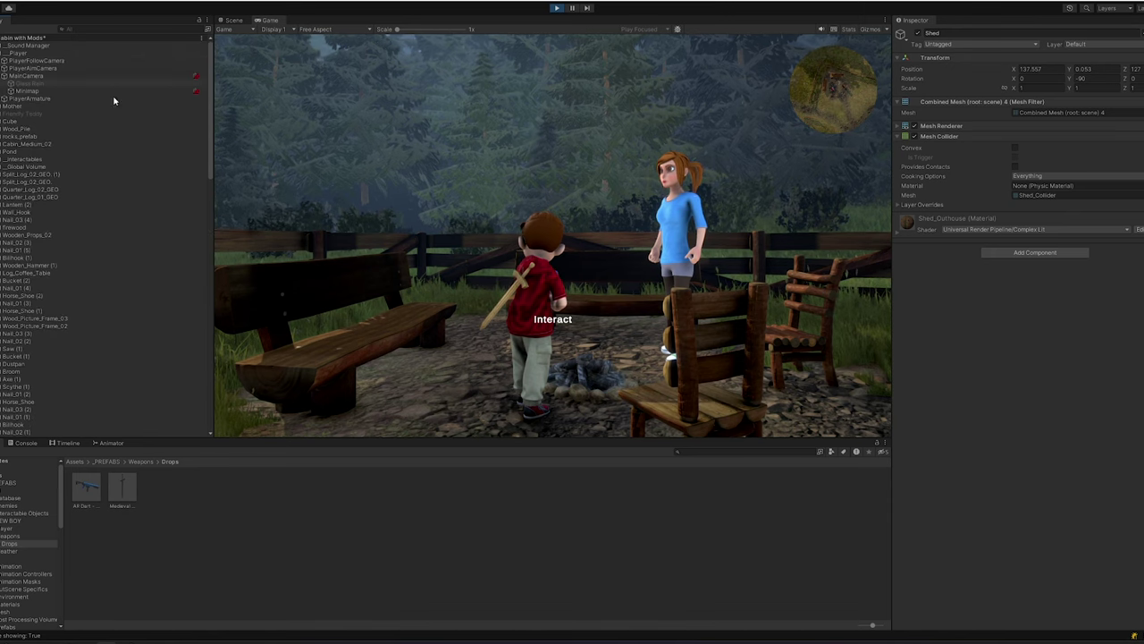
{"action": "left_click", "coordinate": [14, 106]}
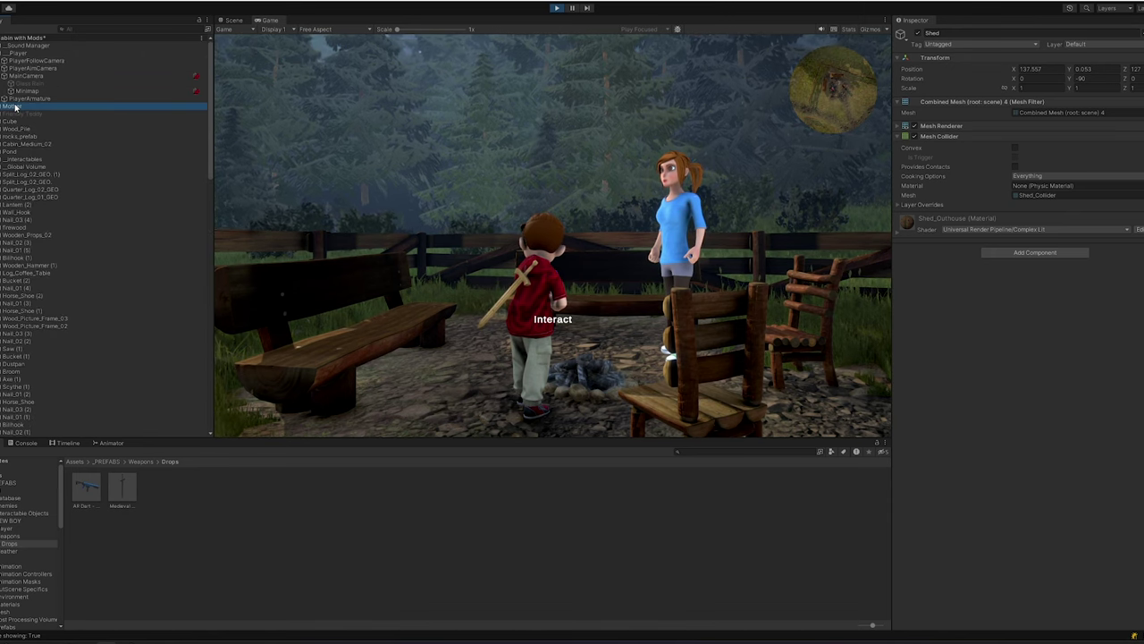
{"action": "left_click", "coordinate": [235, 19]}
{"action": "key", "text": "f"}
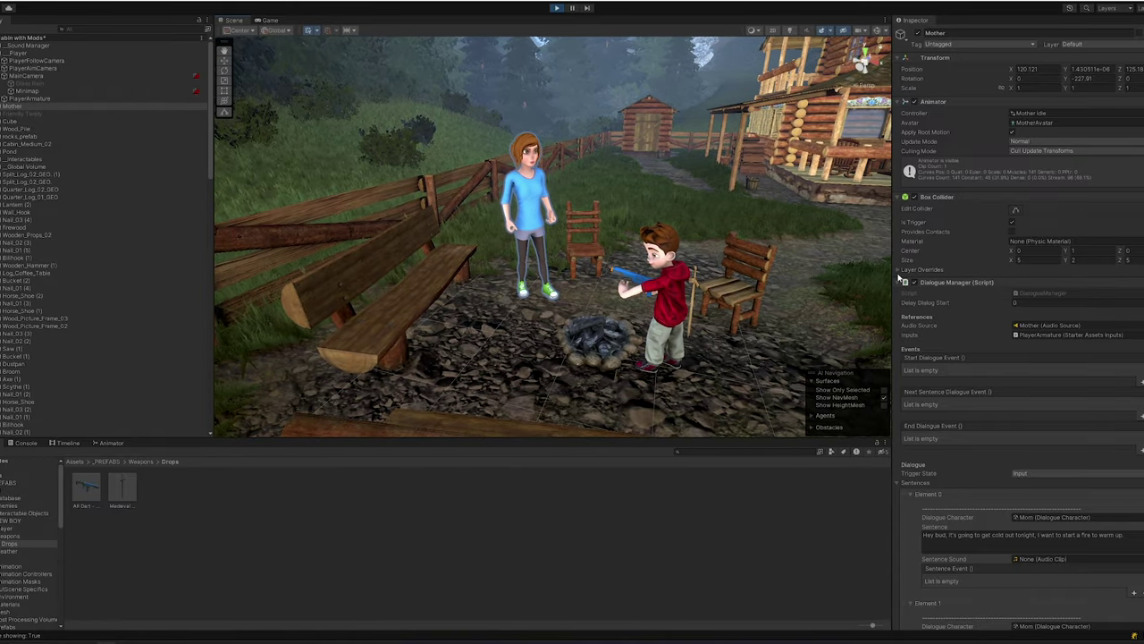
Collapse Mother's Dialogue Manager component and enable Edit Collider to examine the box collider's extent around the fire pit.
{"action": "left_click", "coordinate": [900, 282]}
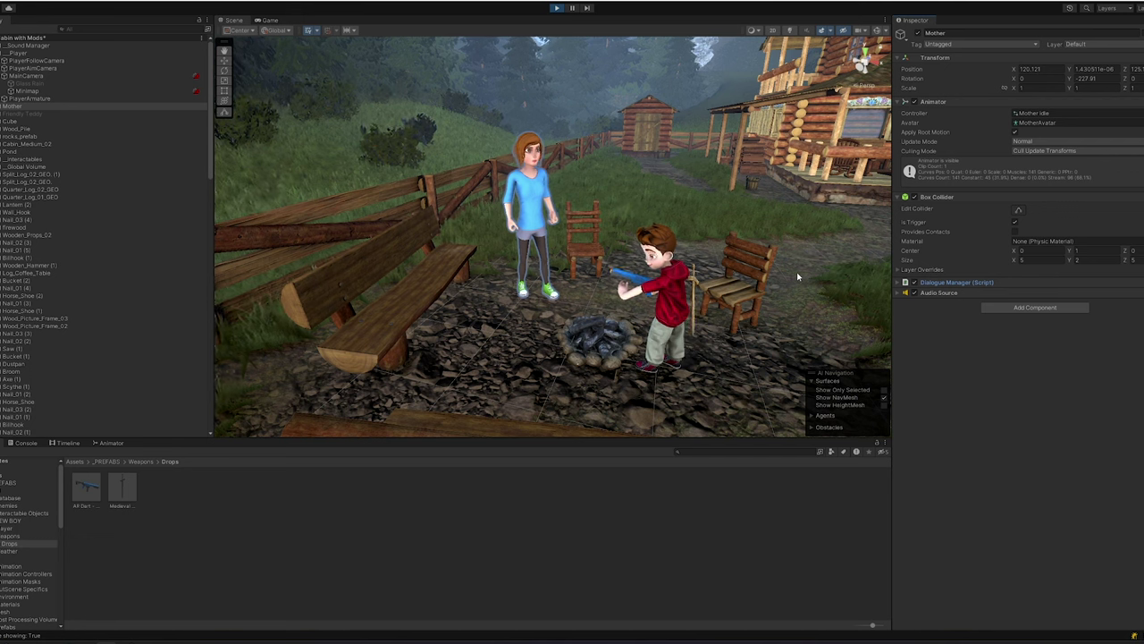
{"action": "left_click", "coordinate": [1019, 210]}
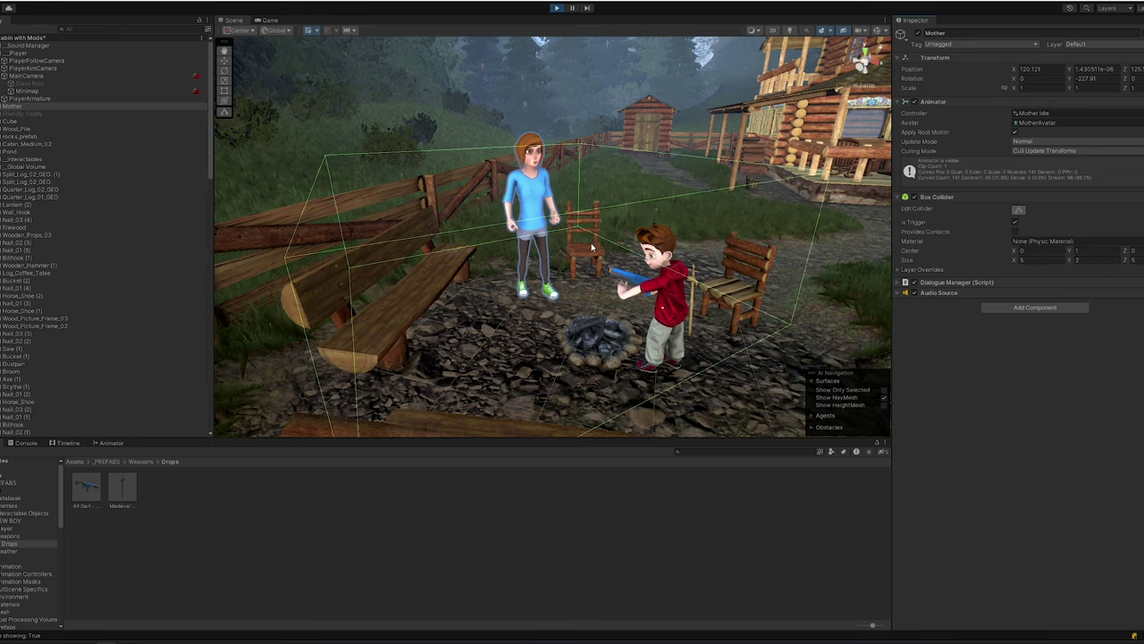
{"action": "right_click_drag", "start_coordinate": [591, 243], "coordinate": [583, 205]}
{"action": "left_click_drag", "start_coordinate": [582, 205], "coordinate": [767, 187], "text": "alt"}
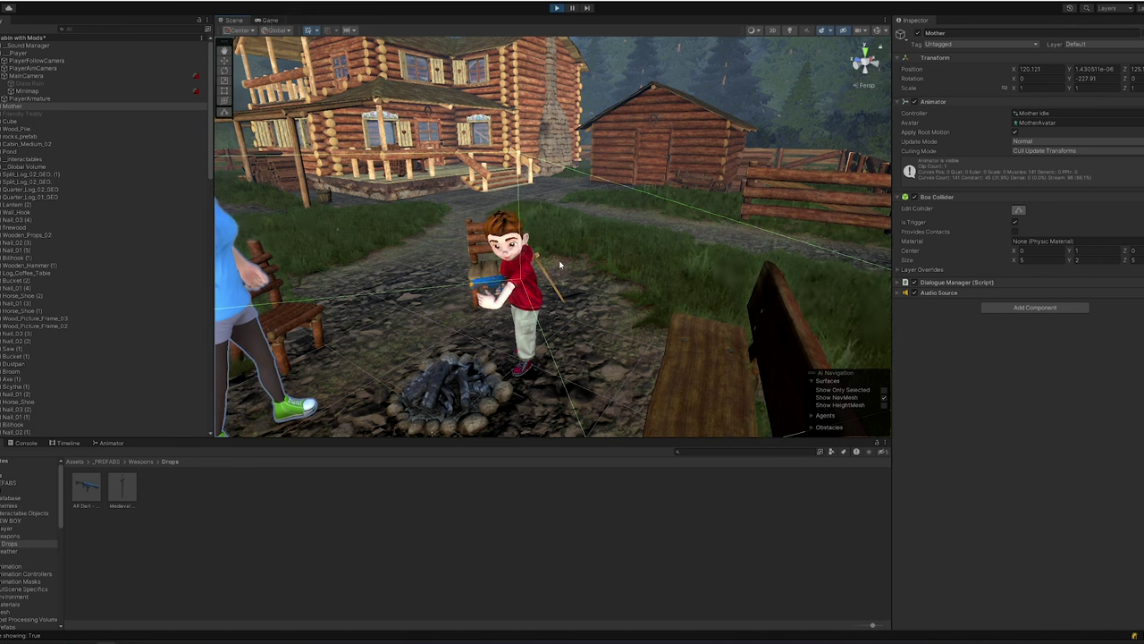
Switch to Visual Studio, enlarge its window and search the entire solution for "dialoguetrigger".
{"action": "key", "text": "alt+Tab"}
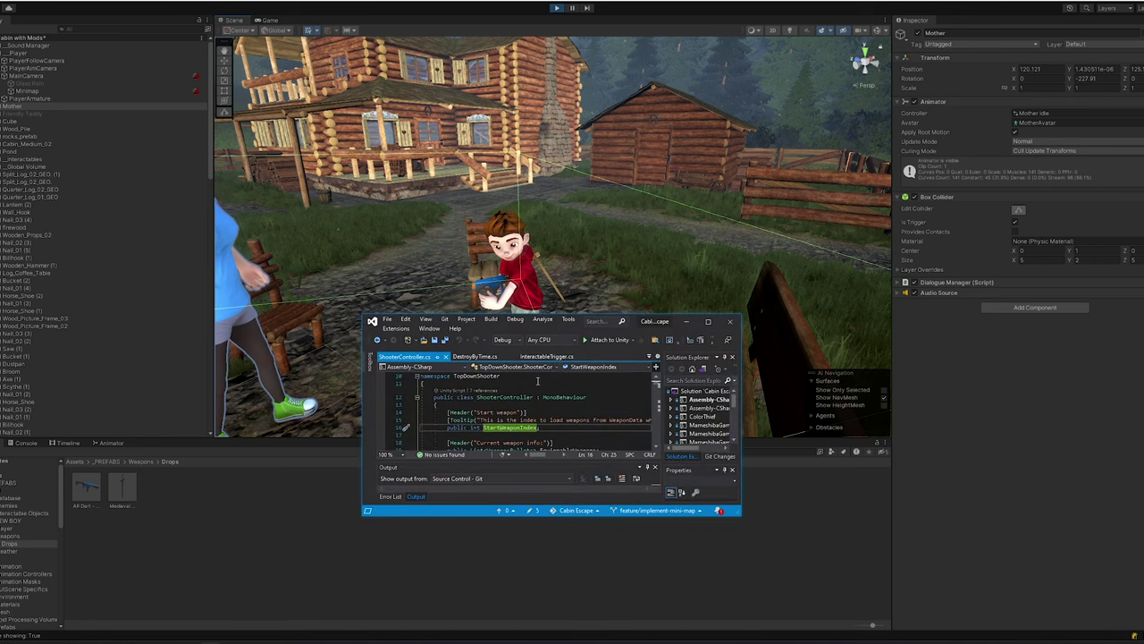
{"action": "left_click", "coordinate": [478, 412]}
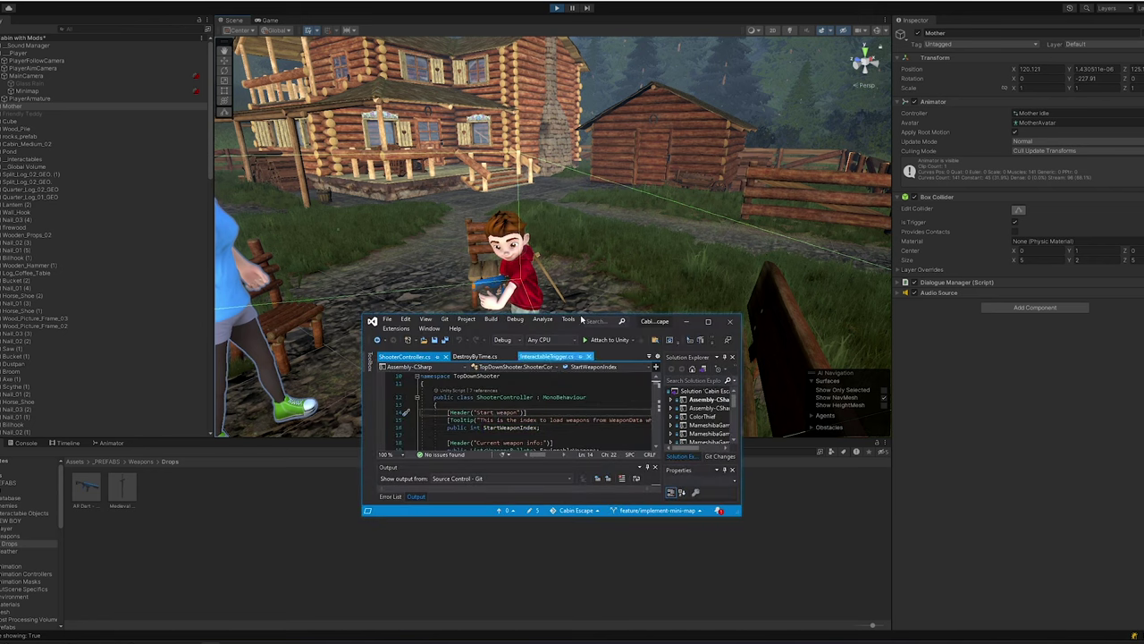
{"action": "left_click", "coordinate": [709, 321]}
{"action": "left_click", "coordinate": [656, 278]}
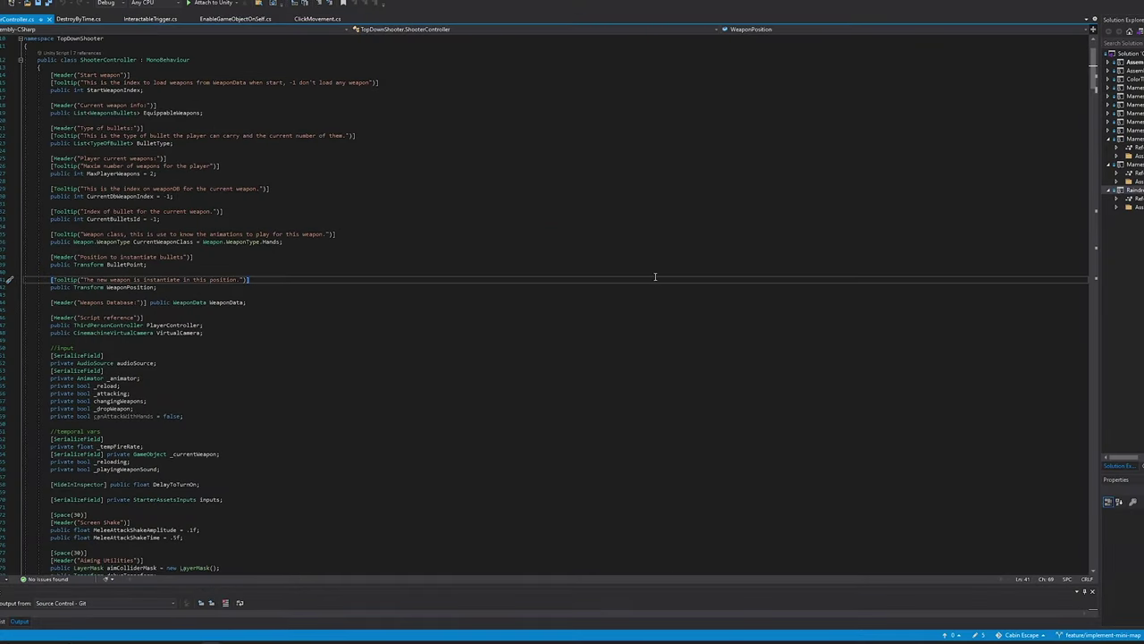
{"action": "key", "text": "ctrl+shift+f"}
{"action": "type", "text": "dialo"}
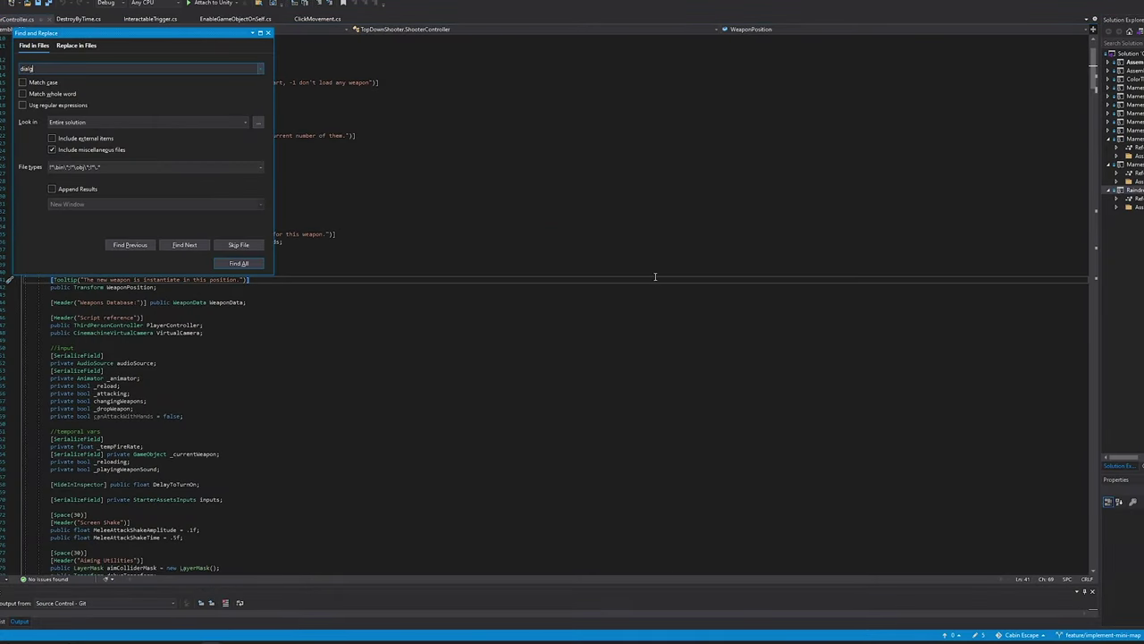
{"action": "type", "text": "guetrigger"}
{"action": "key", "text": "Return"}
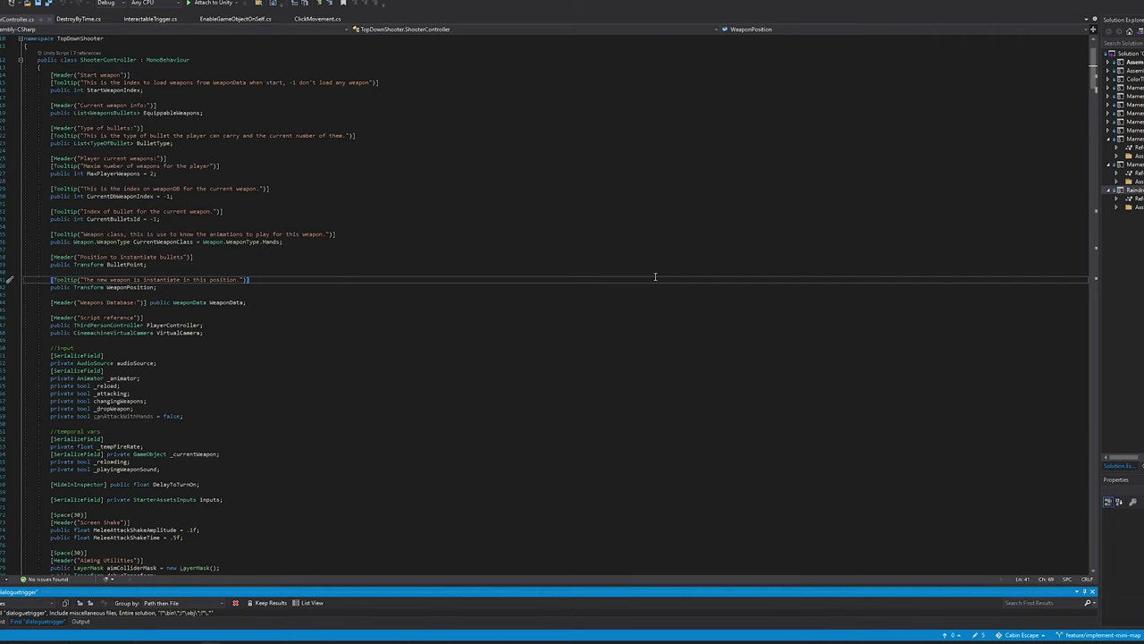
Return to Unity, open the script behind Mother's Dialogue Manager component and show it full-size in Visual Studio.
{"action": "left_click_drag", "start_coordinate": [626, 1], "coordinate": [600, 265]}
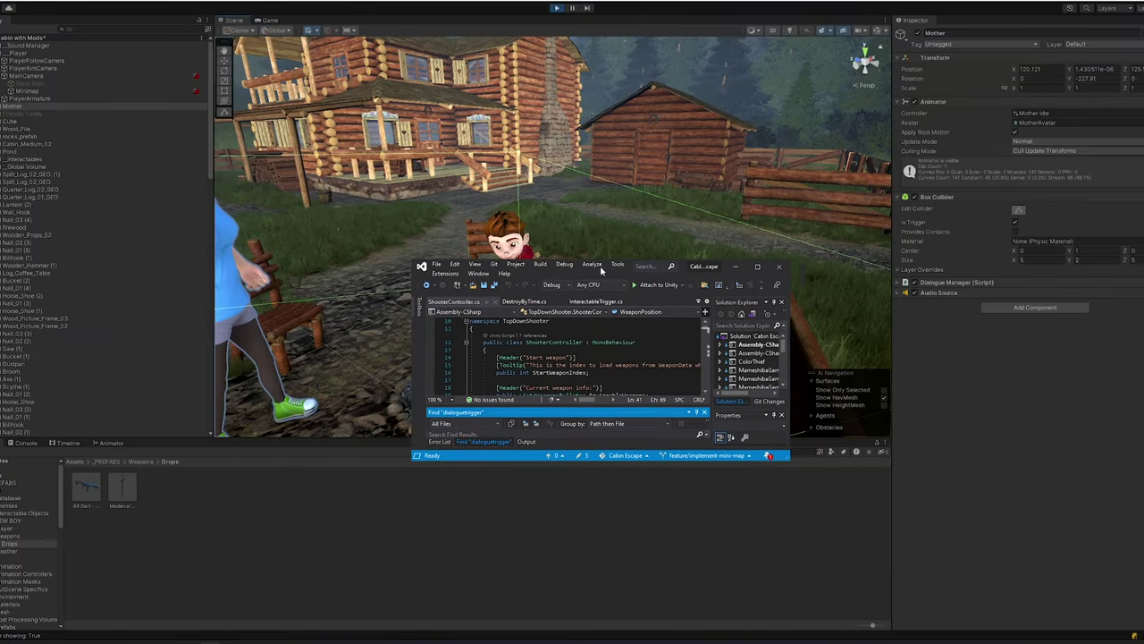
{"action": "left_click", "coordinate": [975, 285]}
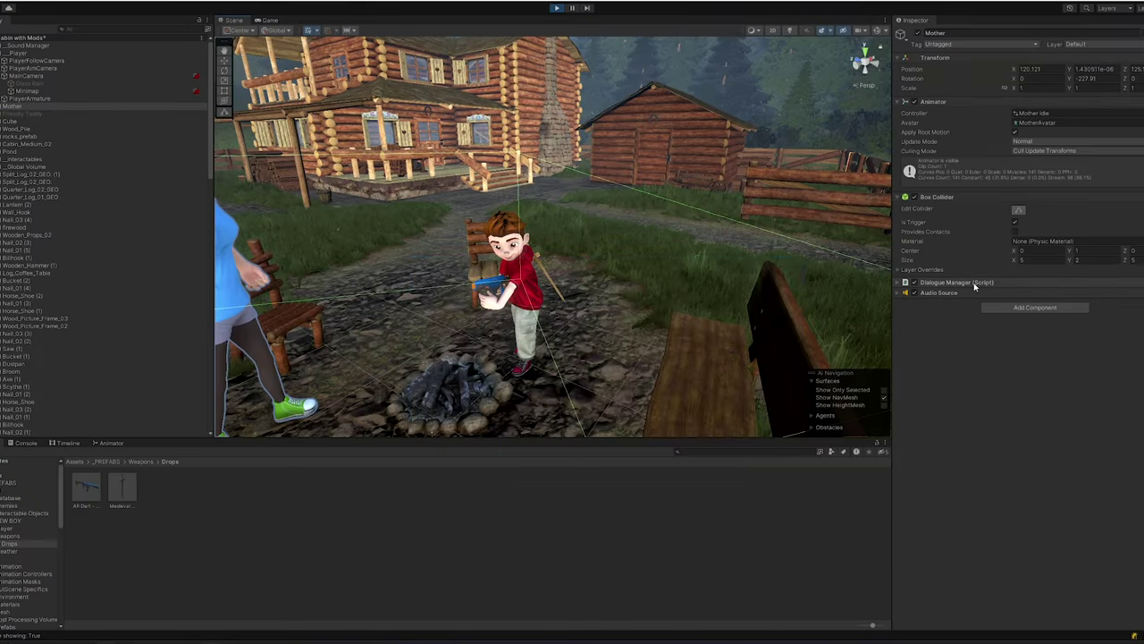
{"action": "left_click", "coordinate": [1031, 294]}
{"action": "key", "text": "alt+Tab"}
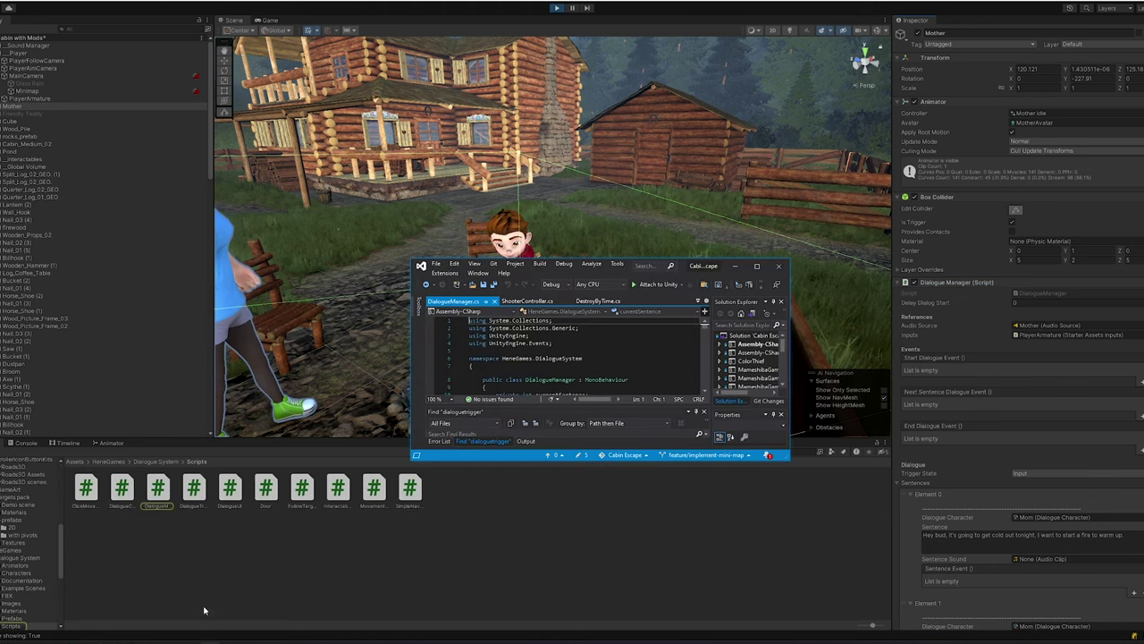
{"action": "left_click", "coordinate": [756, 265]}
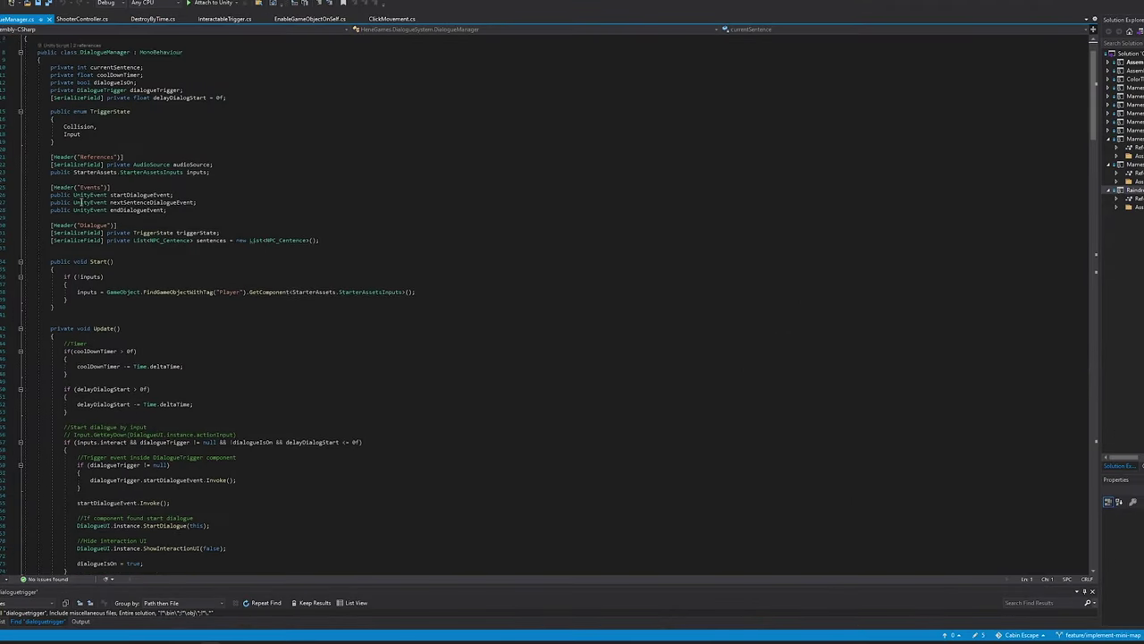
Examine the DialogueManager script's Update method and the TriggerState.Collision condition in OnTriggerEnter.
{"action": "scroll", "coordinate": [400, 219], "scroll_direction": "down", "scroll_amount": 5}
{"action": "scroll", "coordinate": [400, 219], "scroll_direction": "down", "scroll_amount": 9}
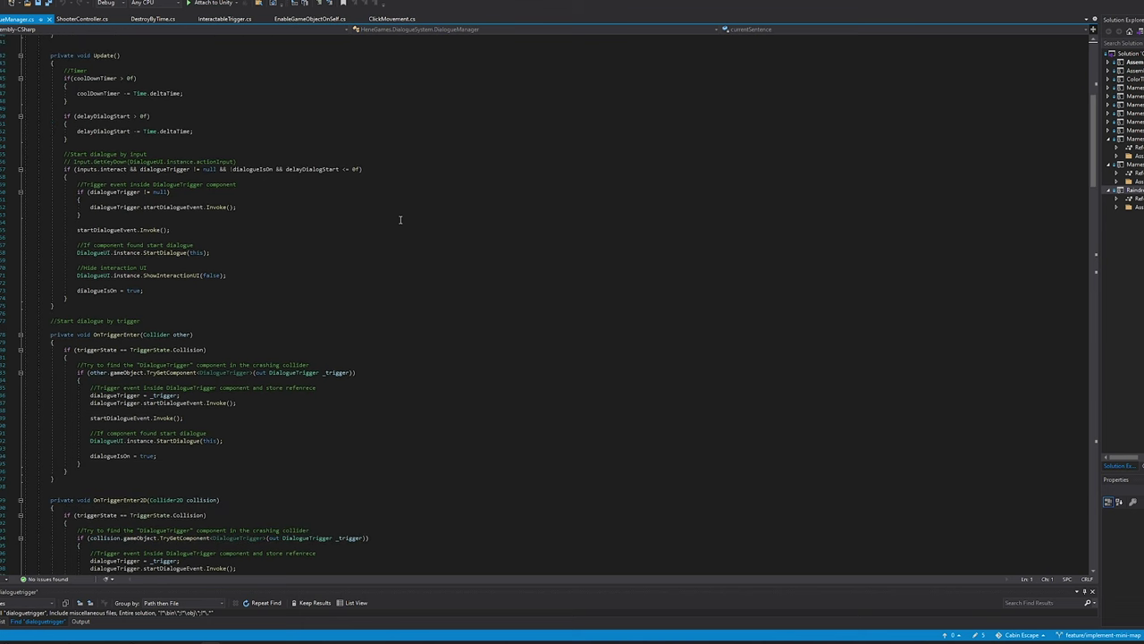
{"action": "left_click", "coordinate": [101, 304]}
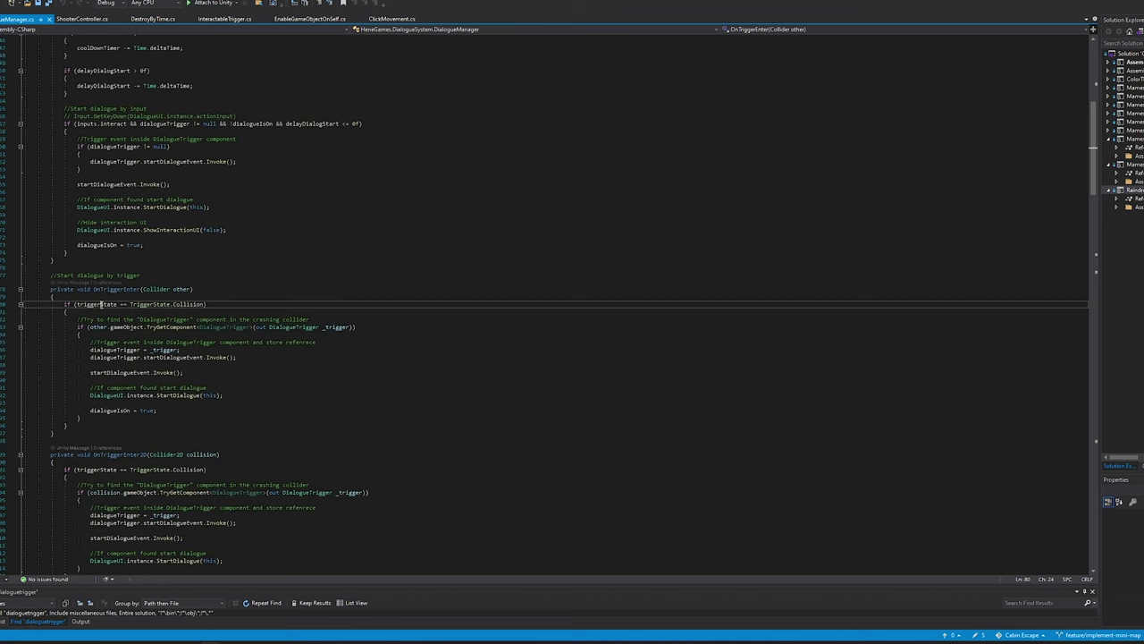
{"action": "left_click", "coordinate": [176, 304]}
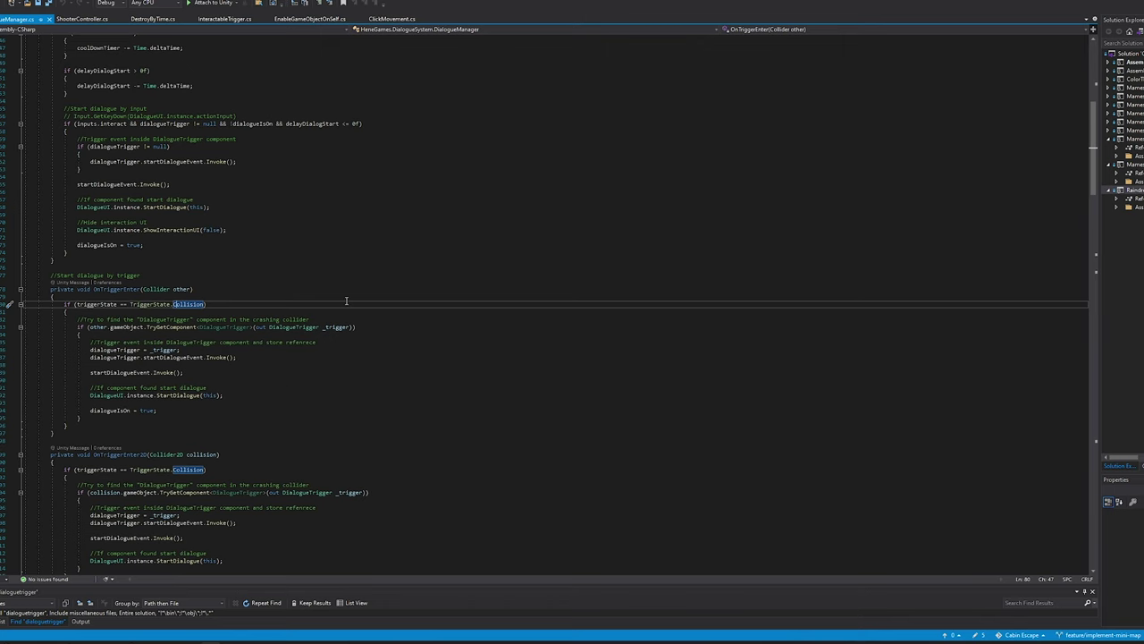
Examine the TriggerState.Input condition in OnTriggerStay and trace it back to the TriggerState enum and the Update method.
{"action": "scroll", "coordinate": [346, 301], "scroll_direction": "down", "scroll_amount": 3}
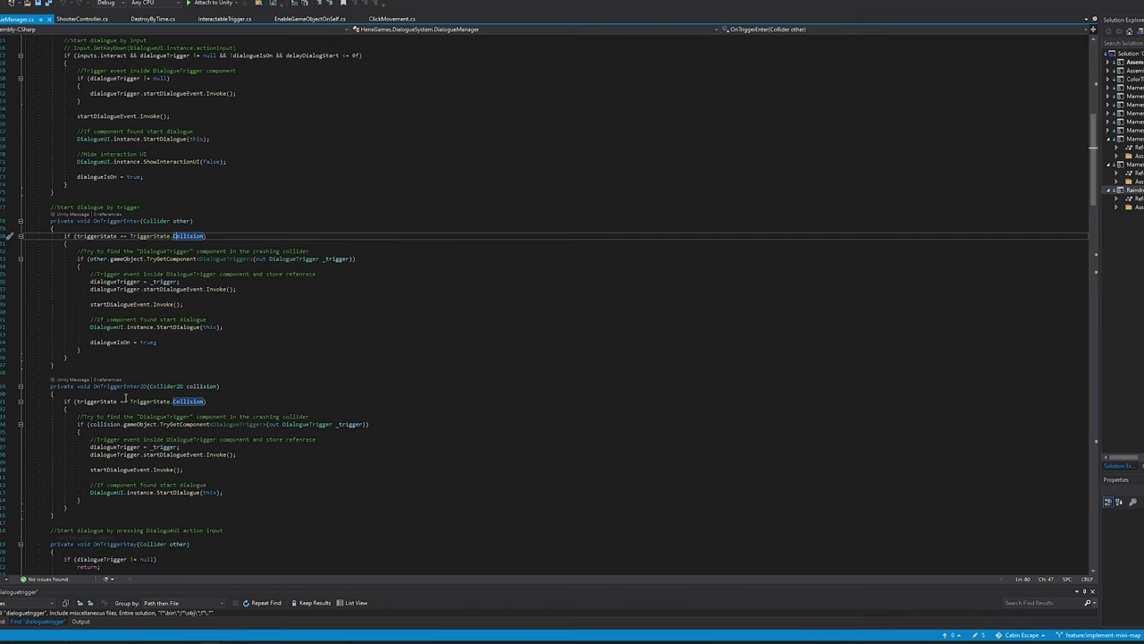
{"action": "scroll", "coordinate": [107, 403], "scroll_direction": "down", "scroll_amount": 7}
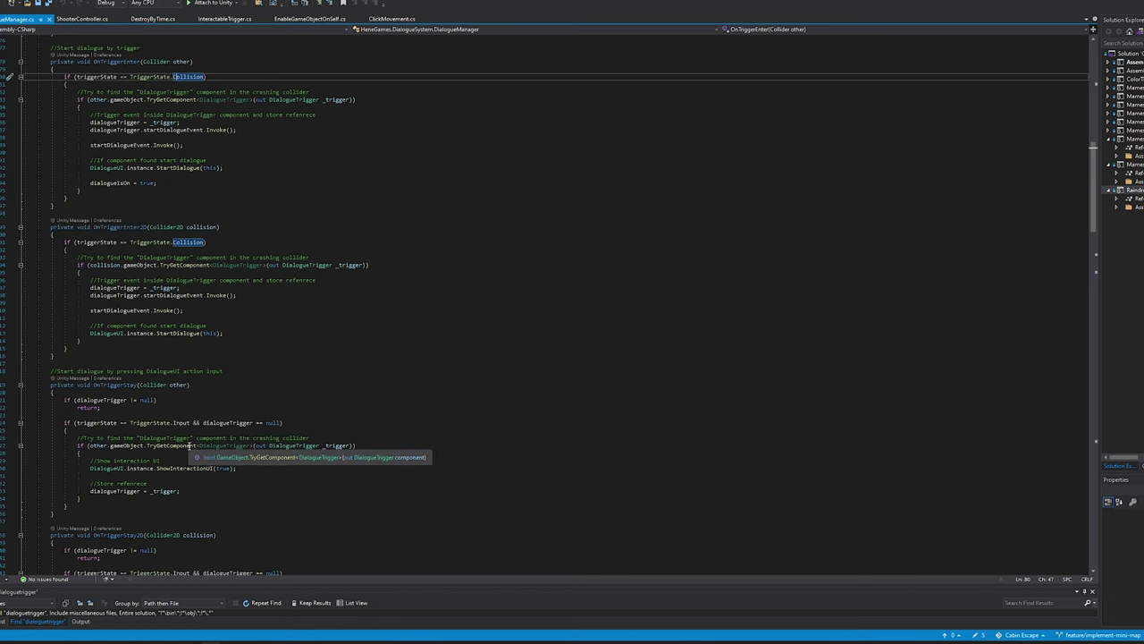
{"action": "left_click", "coordinate": [186, 423]}
{"action": "scroll", "coordinate": [225, 427], "scroll_direction": "up", "scroll_amount": 20}
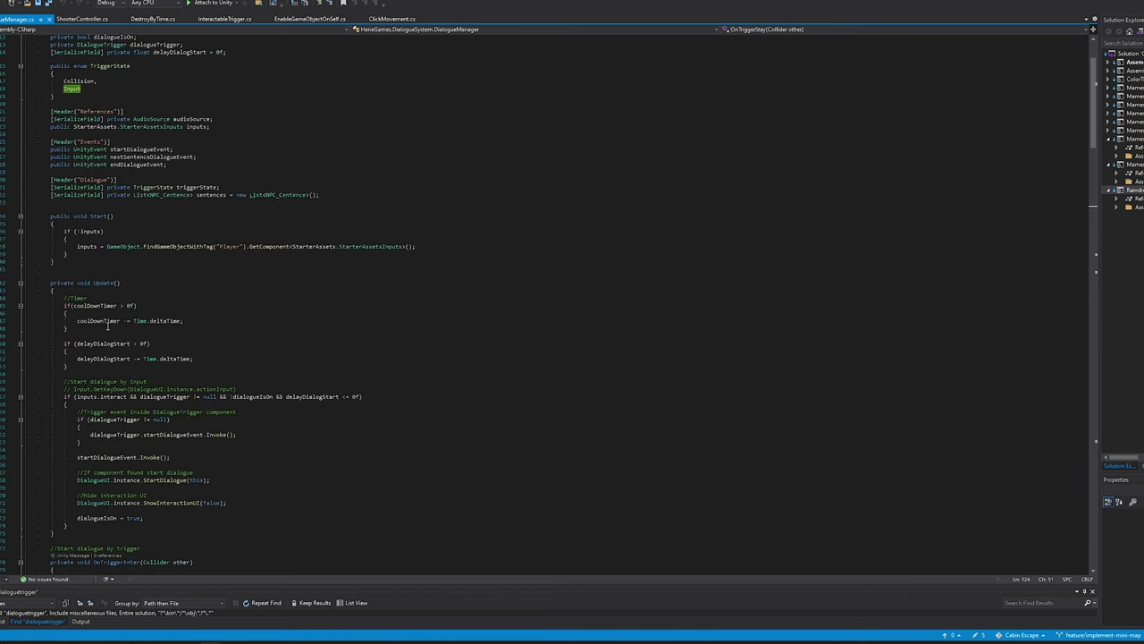
Return to Unity's Game view, interact with Mother and advance through both of her dialogue lines.
{"action": "left_click", "coordinate": [101, 396]}
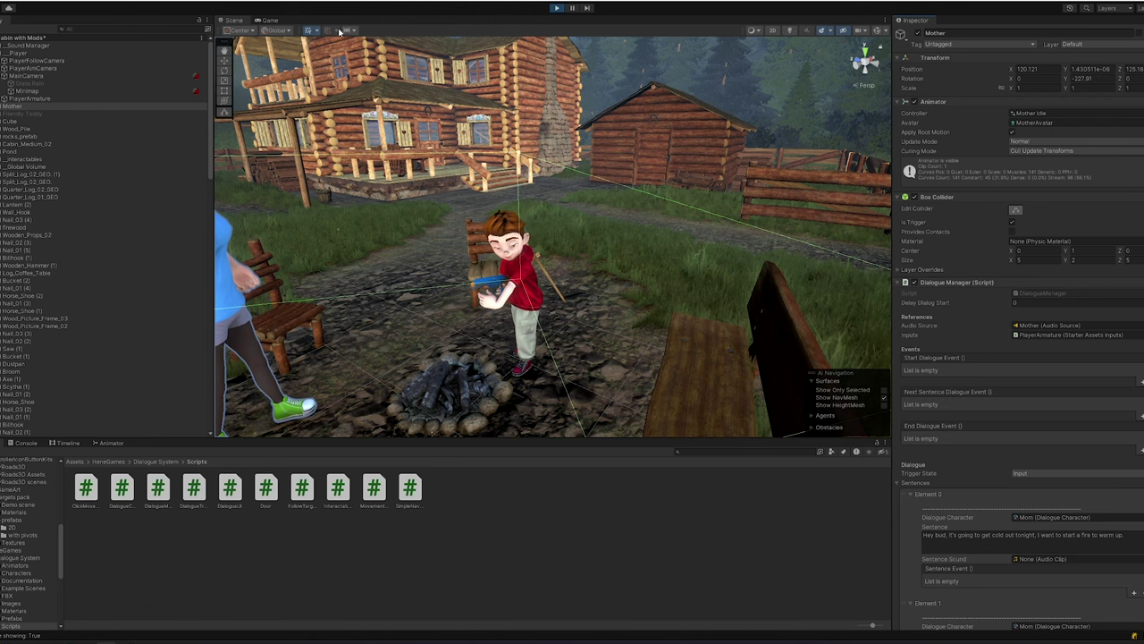
{"action": "left_click", "coordinate": [269, 20]}
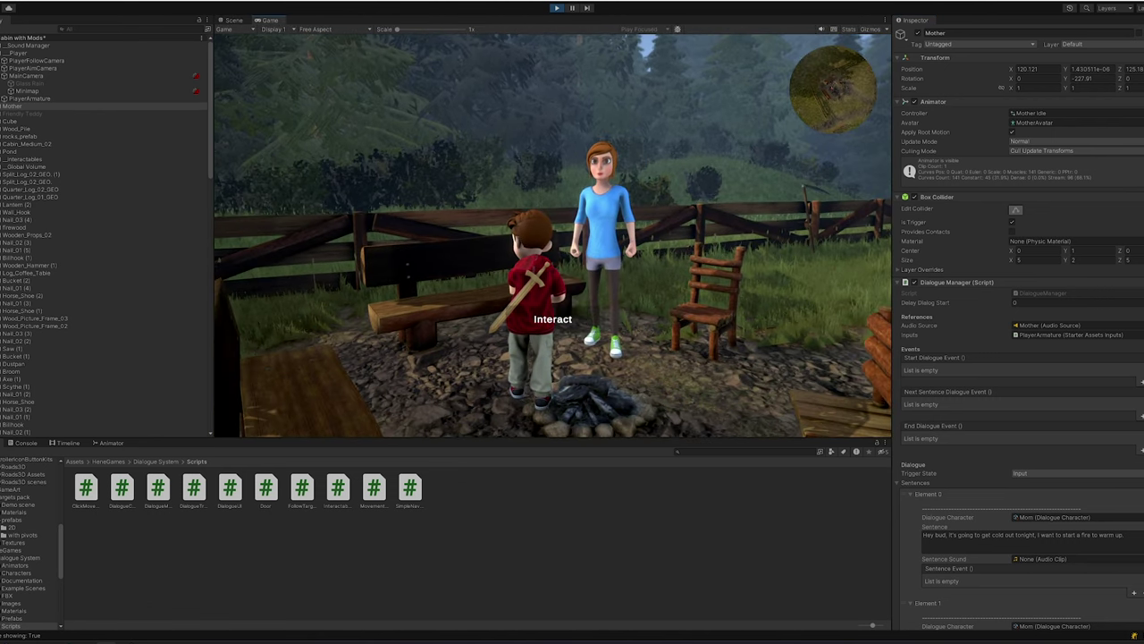
{"action": "key", "text": "e"}
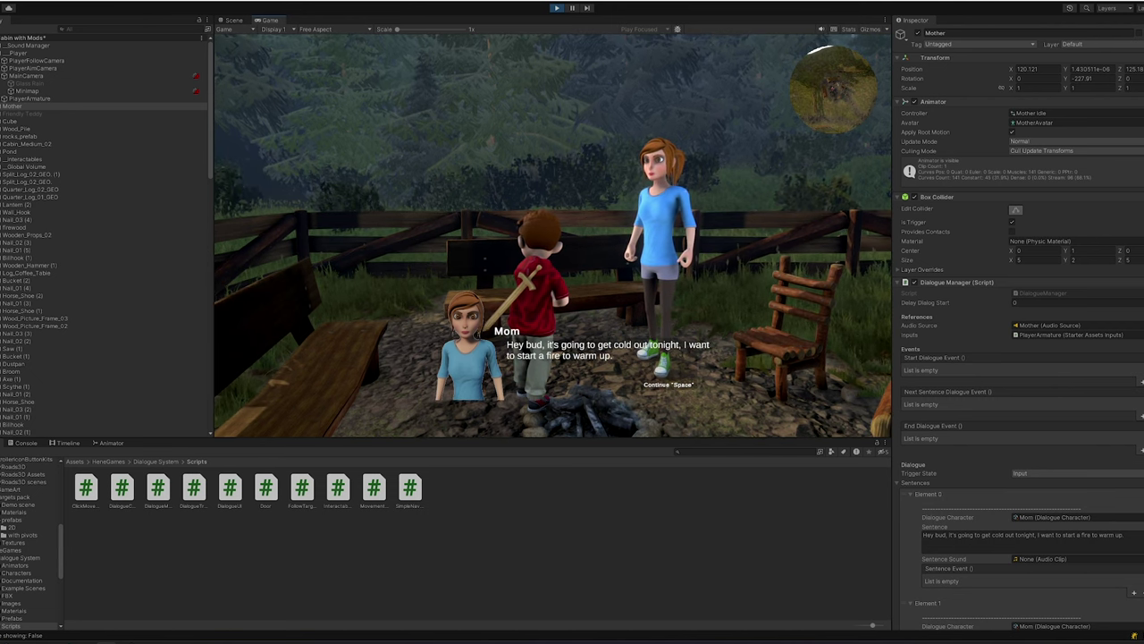
{"action": "key", "text": "space"}
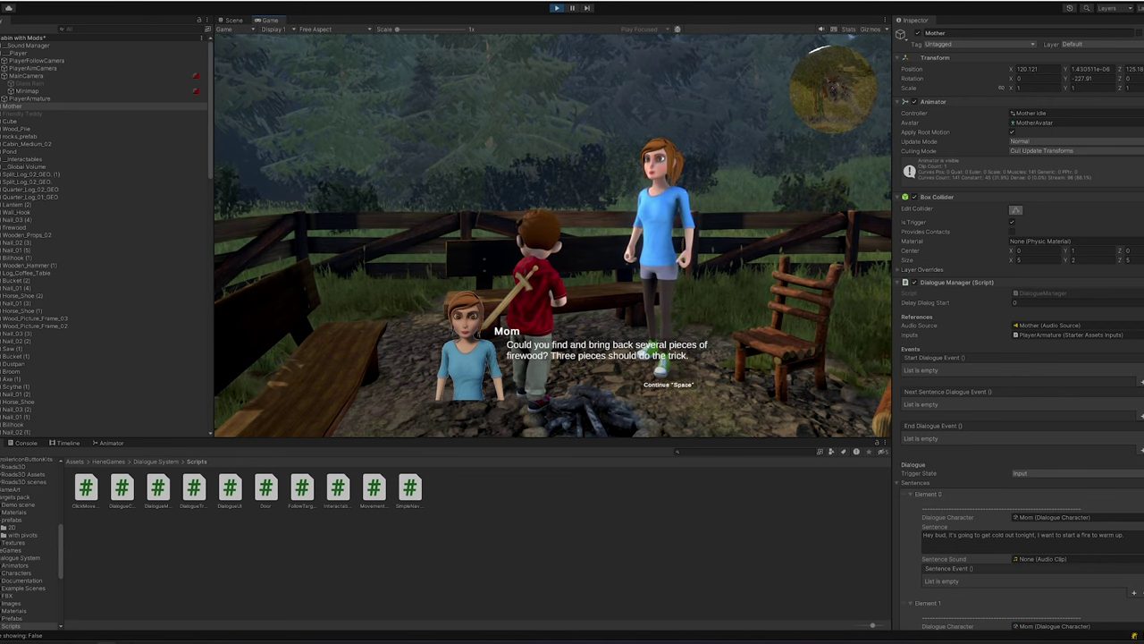
{"action": "key", "text": "space"}
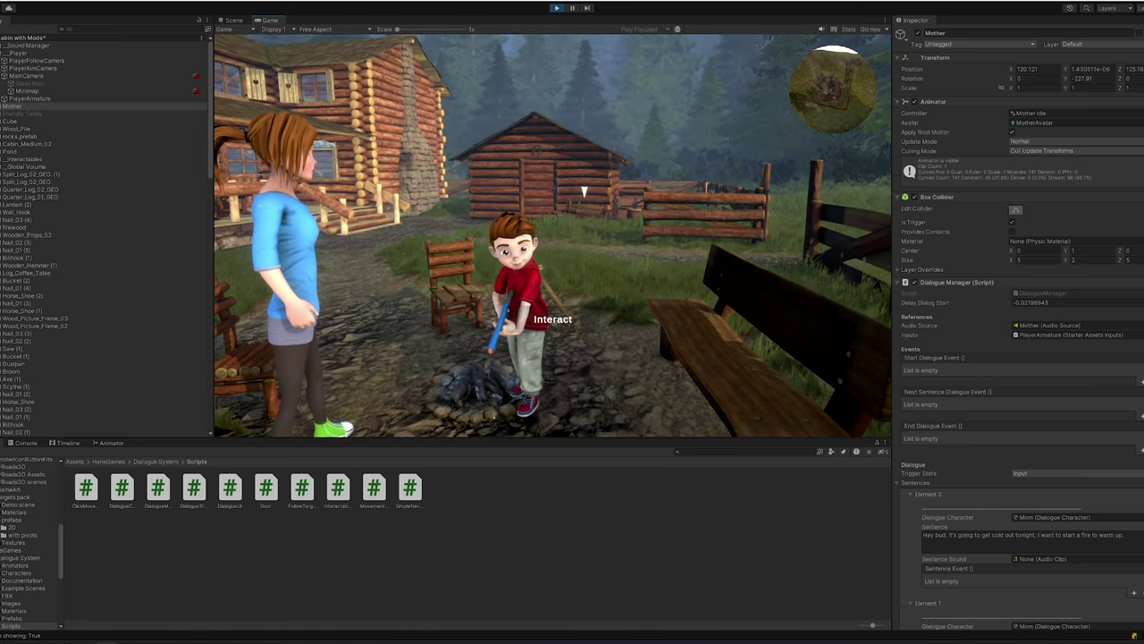
Inspect the Element 1 sentence event in Mother's Dialogue Manager and walk the character to the marked firewood by the shed.
{"action": "key", "text": "w"}
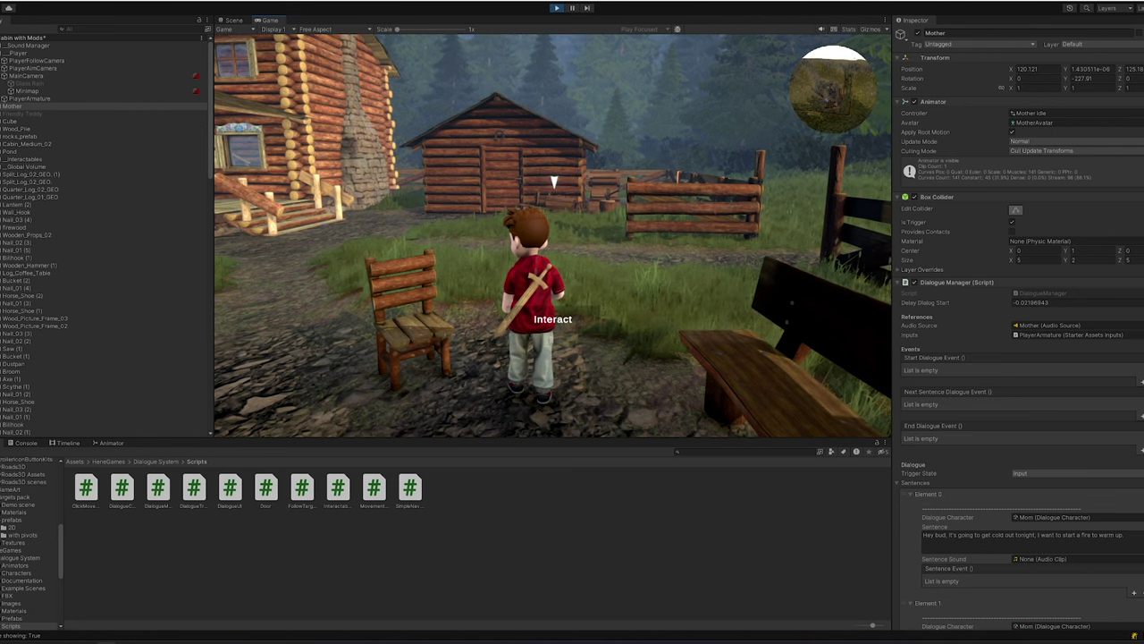
{"action": "scroll", "coordinate": [1009, 514], "scroll_direction": "down", "scroll_amount": 3}
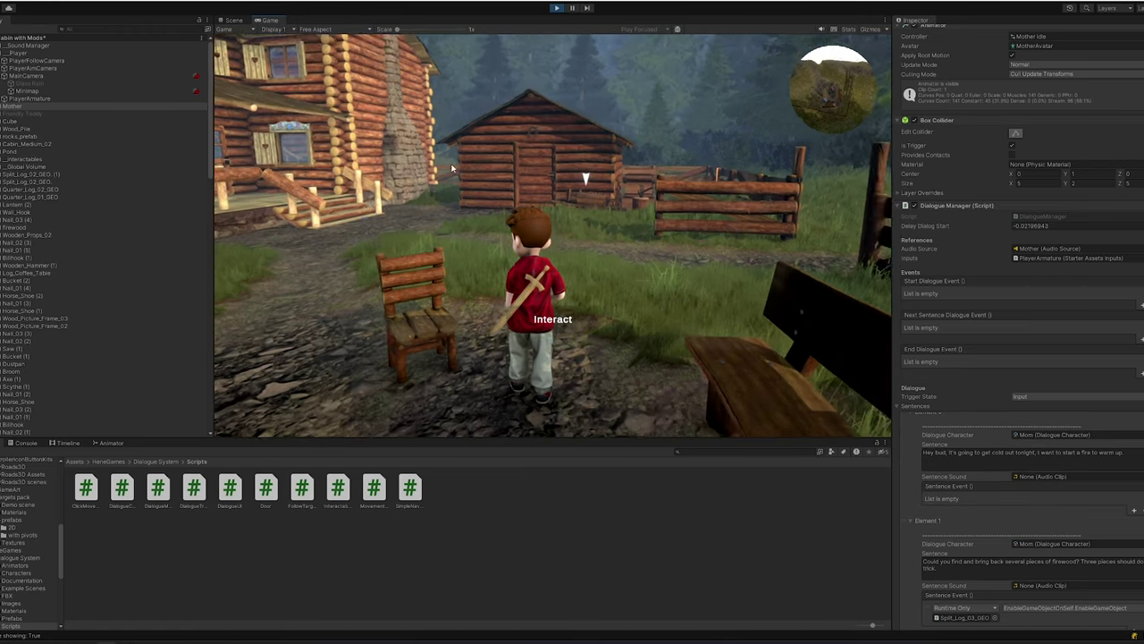
{"action": "left_click", "coordinate": [484, 178]}
{"action": "key", "text": "w"}
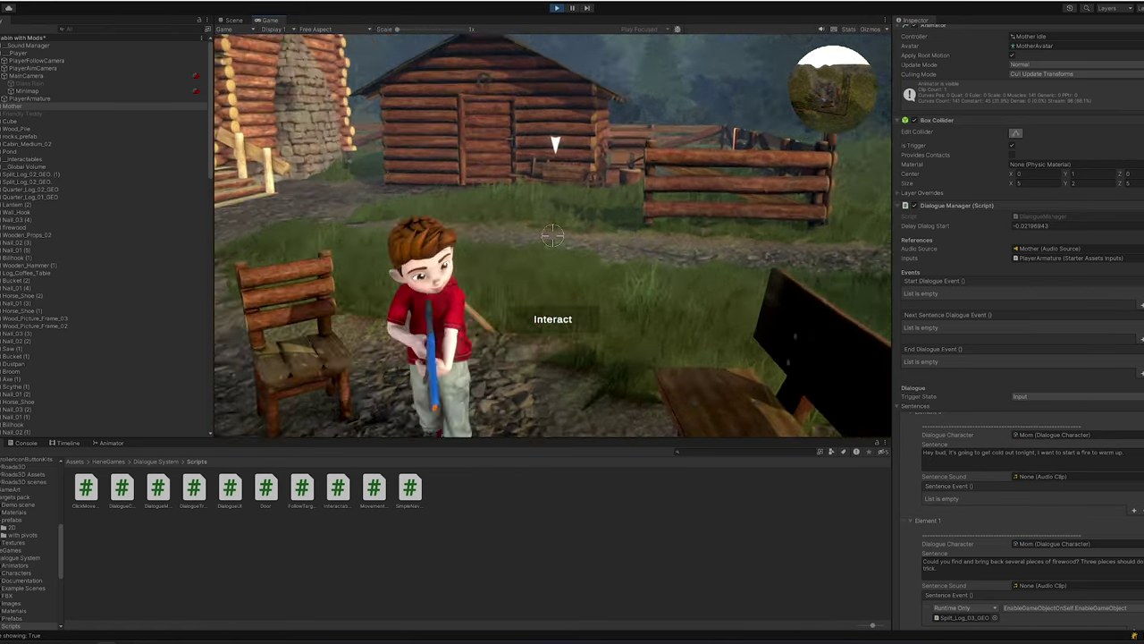
{"action": "key", "text": "w"}
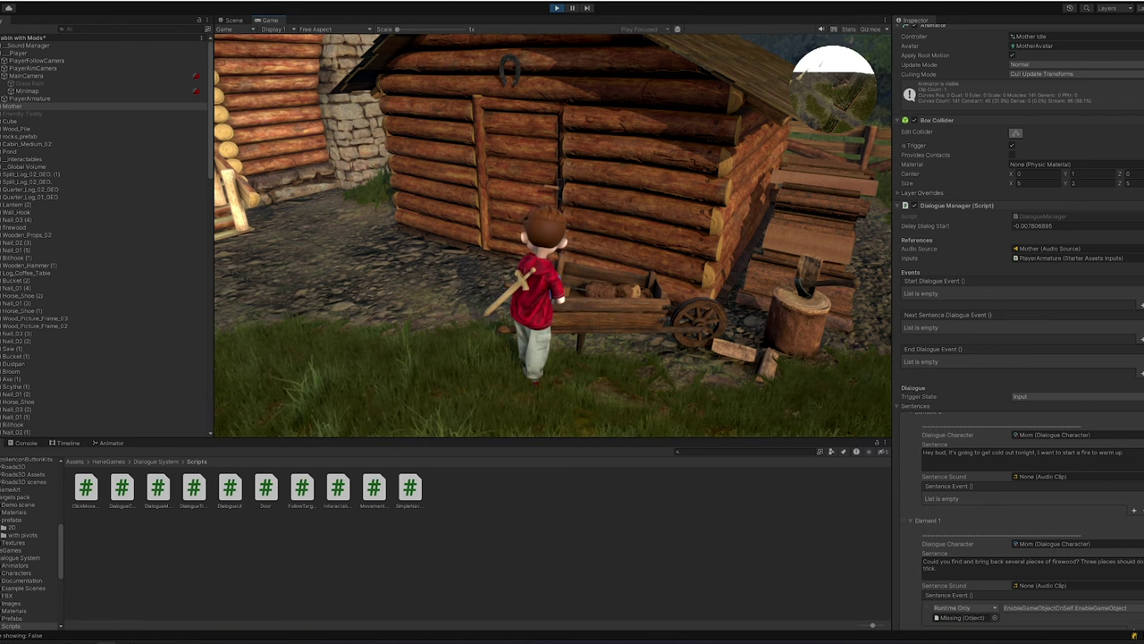
Walk the character back to Mother, play through her firewood dialogue again and move away towards the cabin.
{"action": "key", "text": "a"}
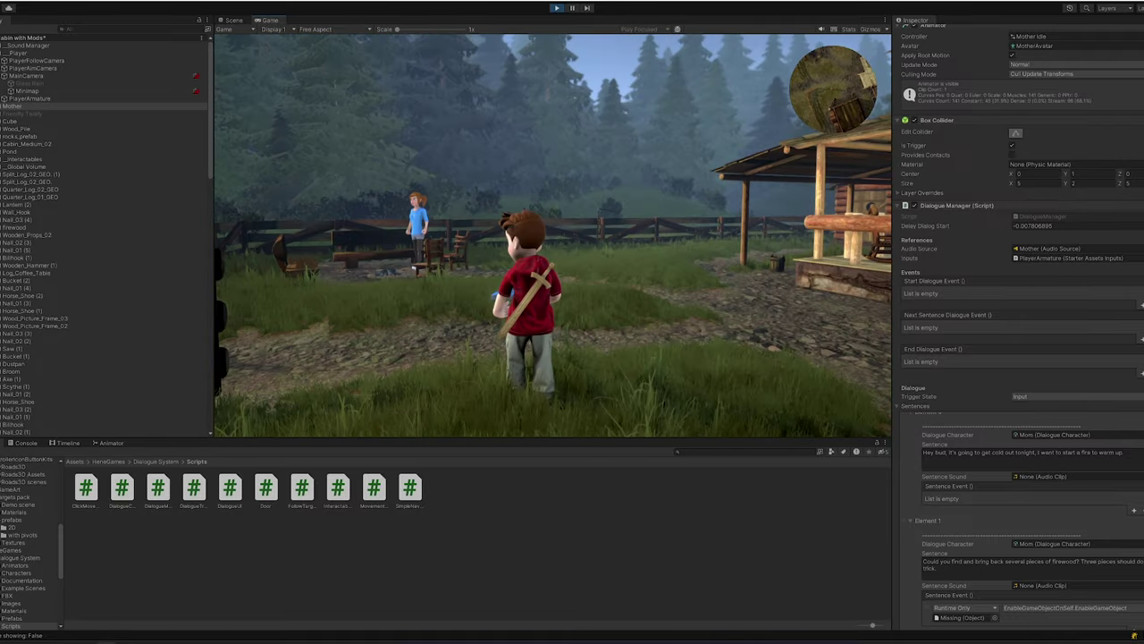
{"action": "key", "text": "w"}
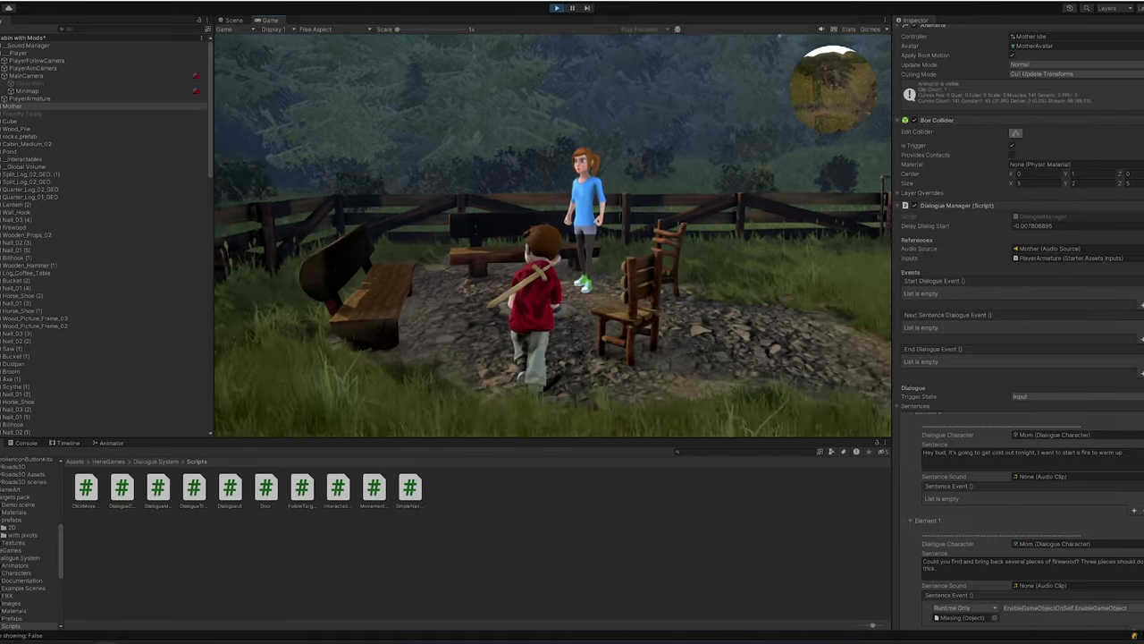
{"action": "key", "text": "w"}
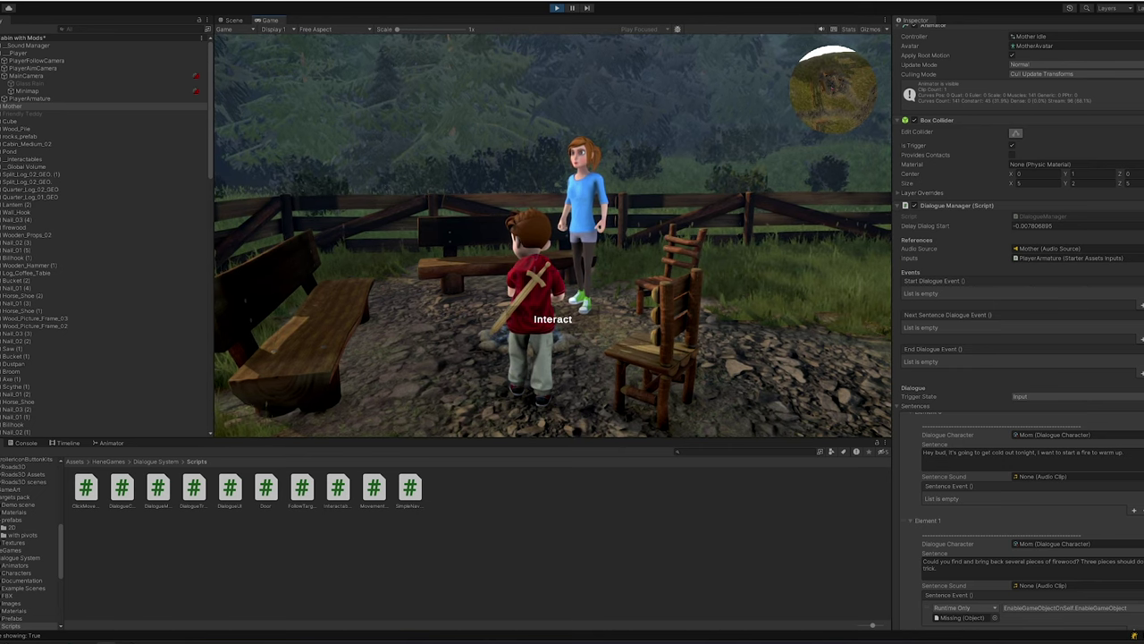
{"action": "key", "text": "e"}
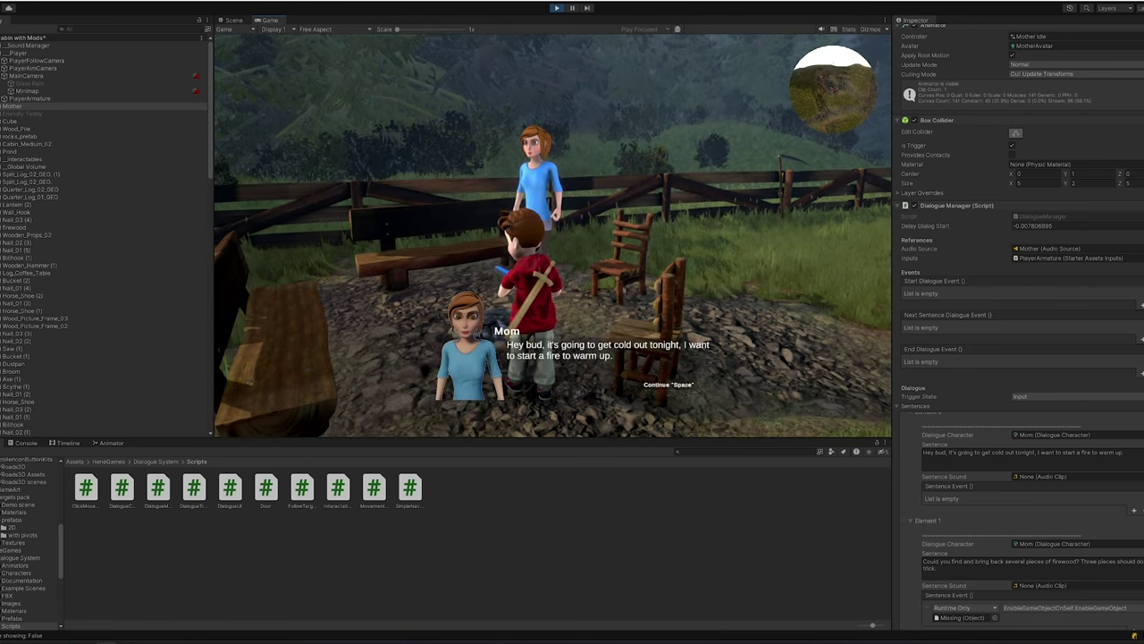
{"action": "key", "text": "space"}
{"action": "key", "text": "space"}
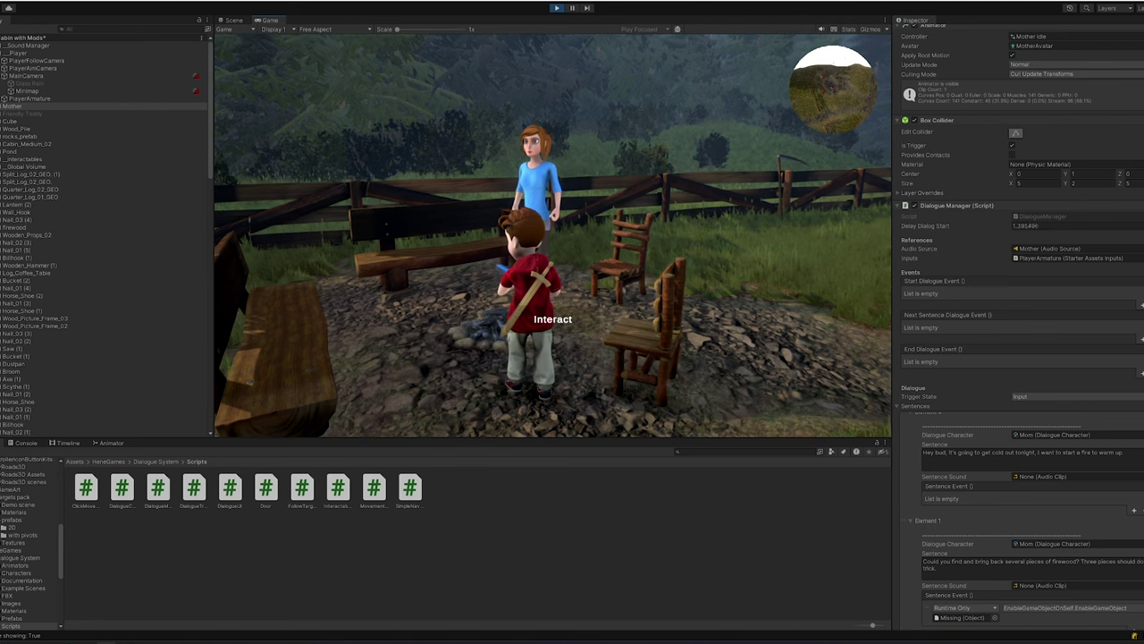
{"action": "key", "text": "s"}
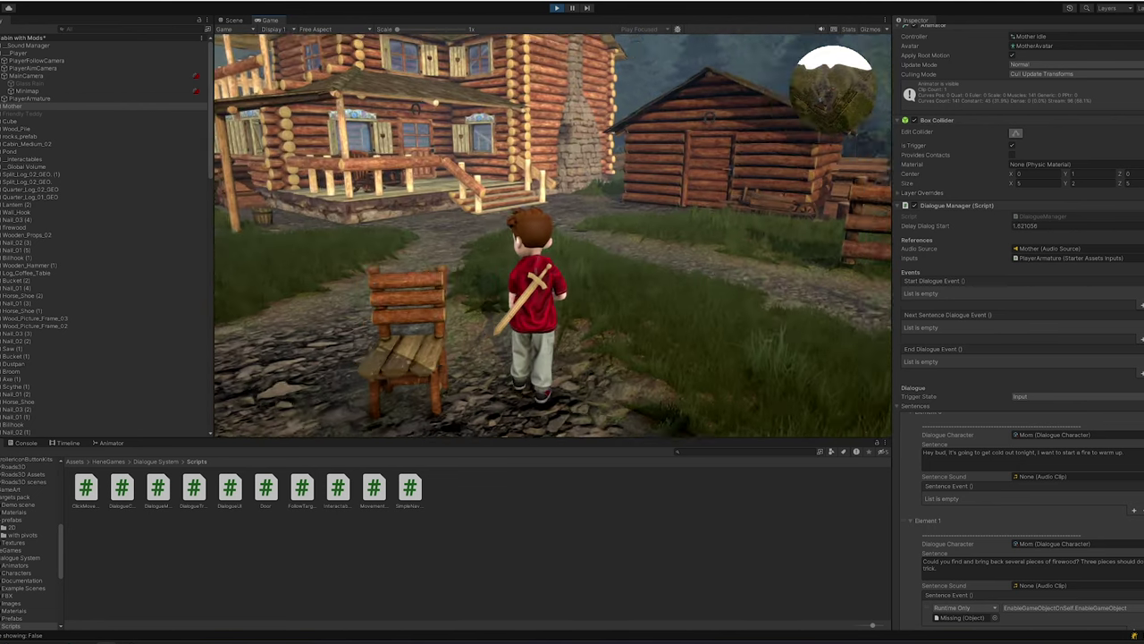
{"action": "key", "text": "w"}
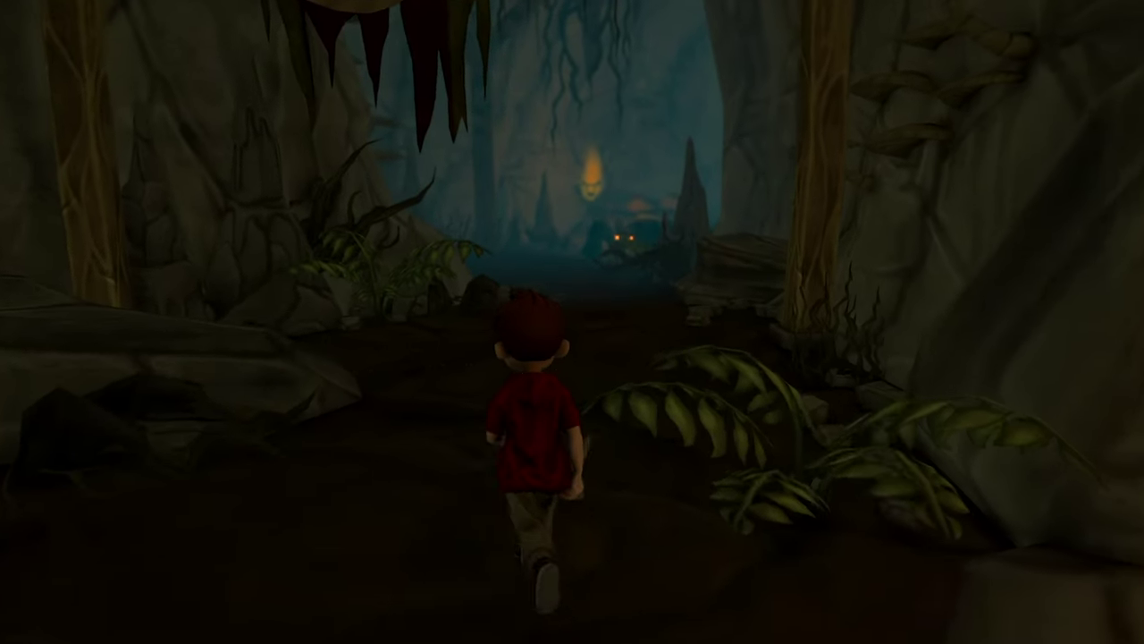
{"action": "key", "text": "w"}
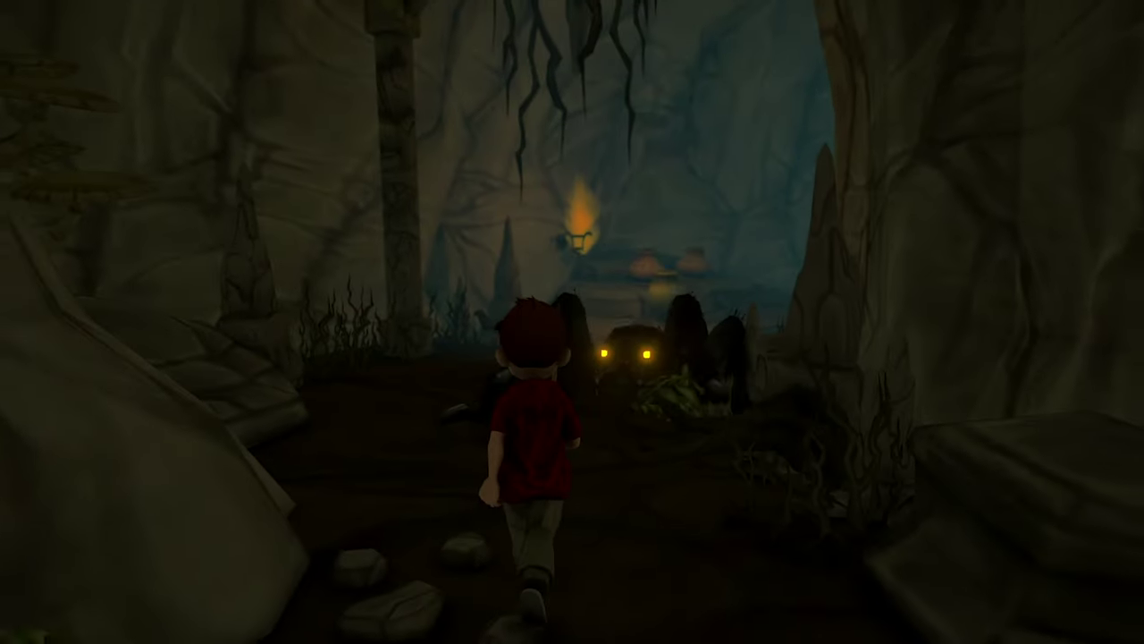
{"action": "key", "text": "w"}
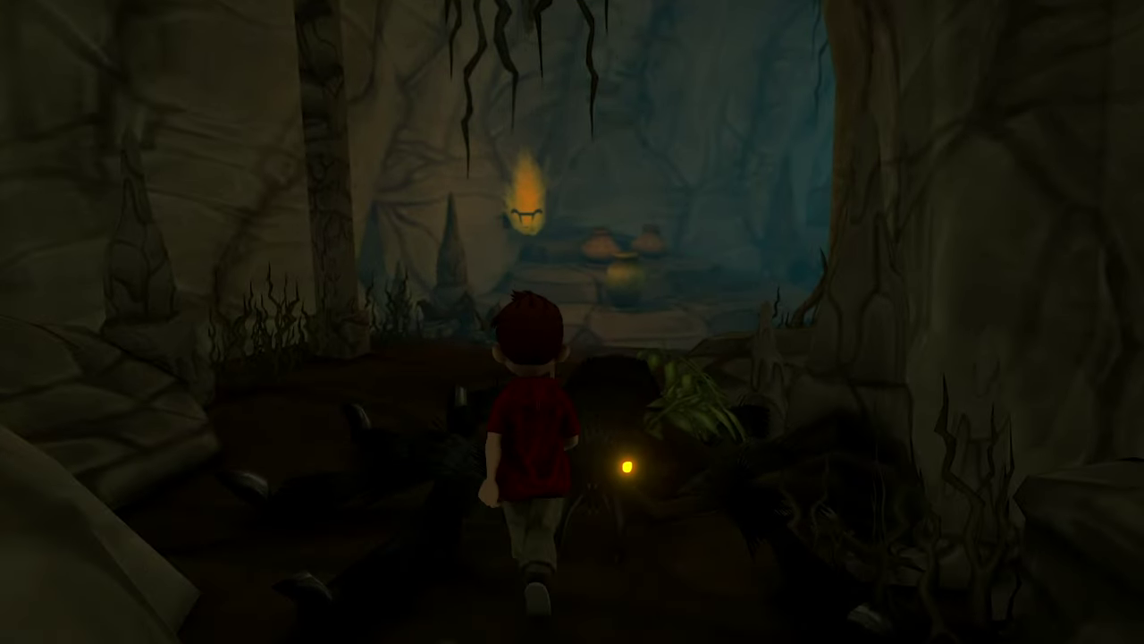
{"action": "key", "text": "w"}
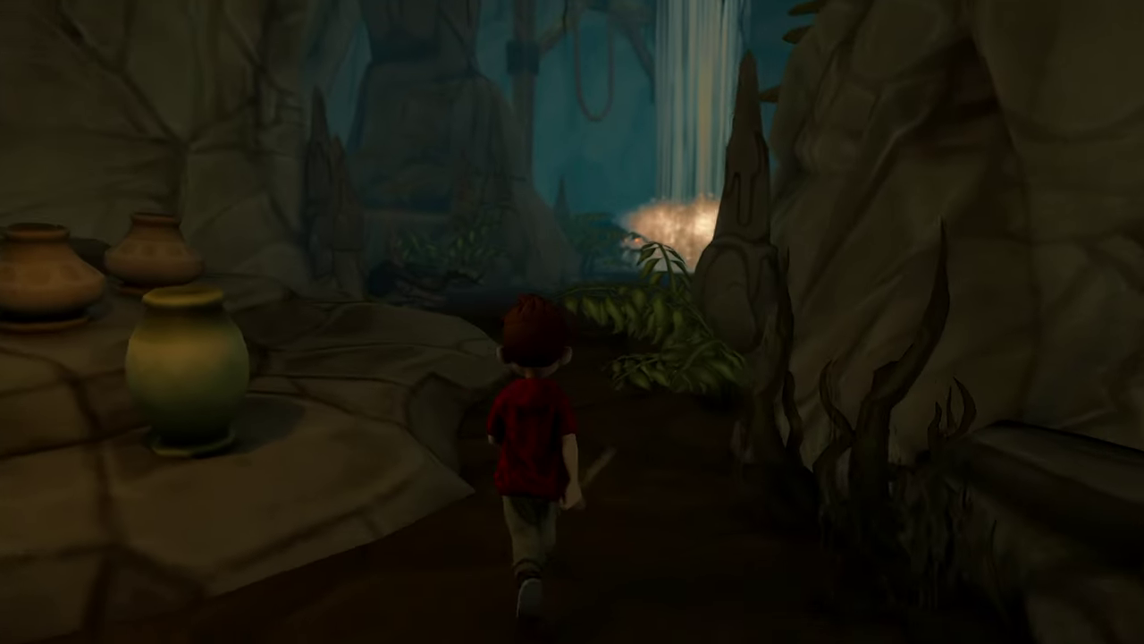
{"action": "key", "text": "w"}
{"action": "key", "text": "w"}
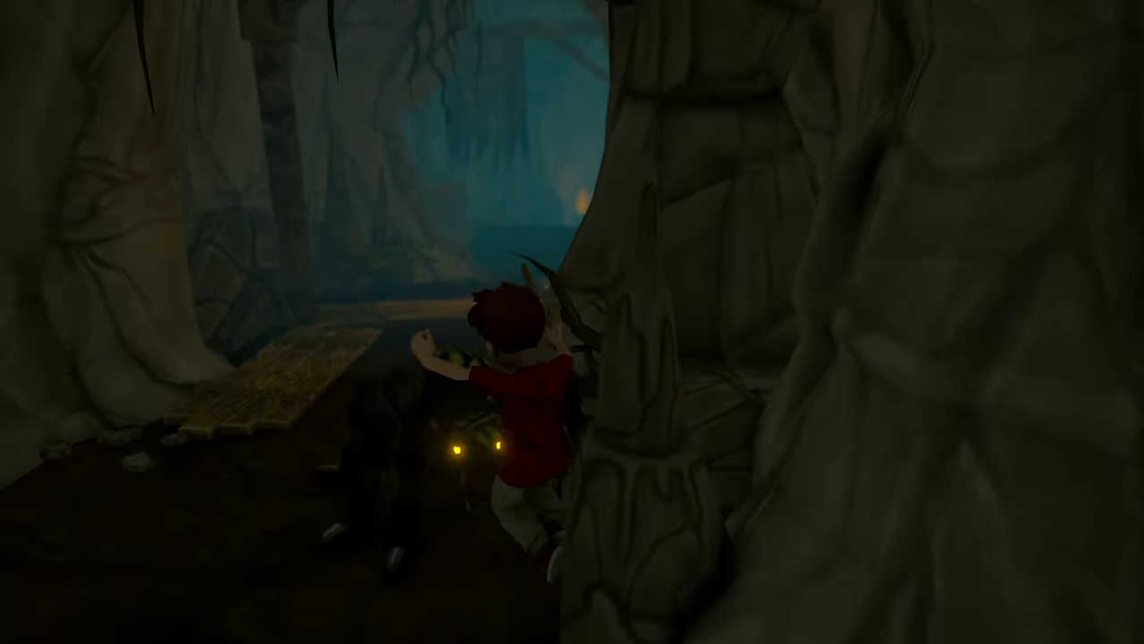
{"action": "key", "text": "w"}
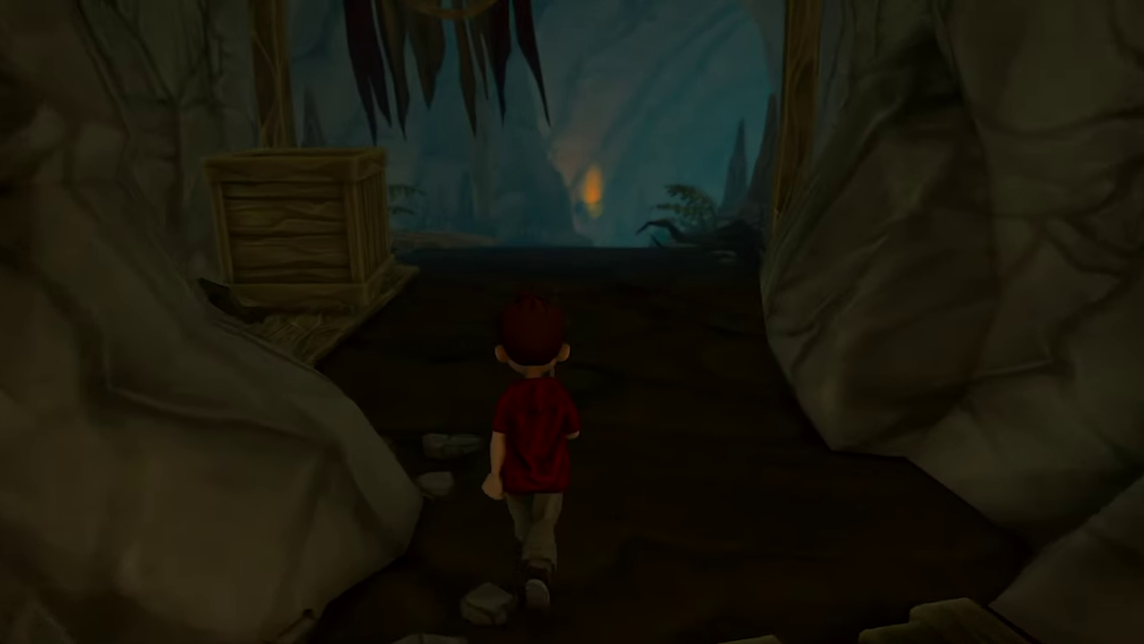
{"action": "key", "text": "w"}
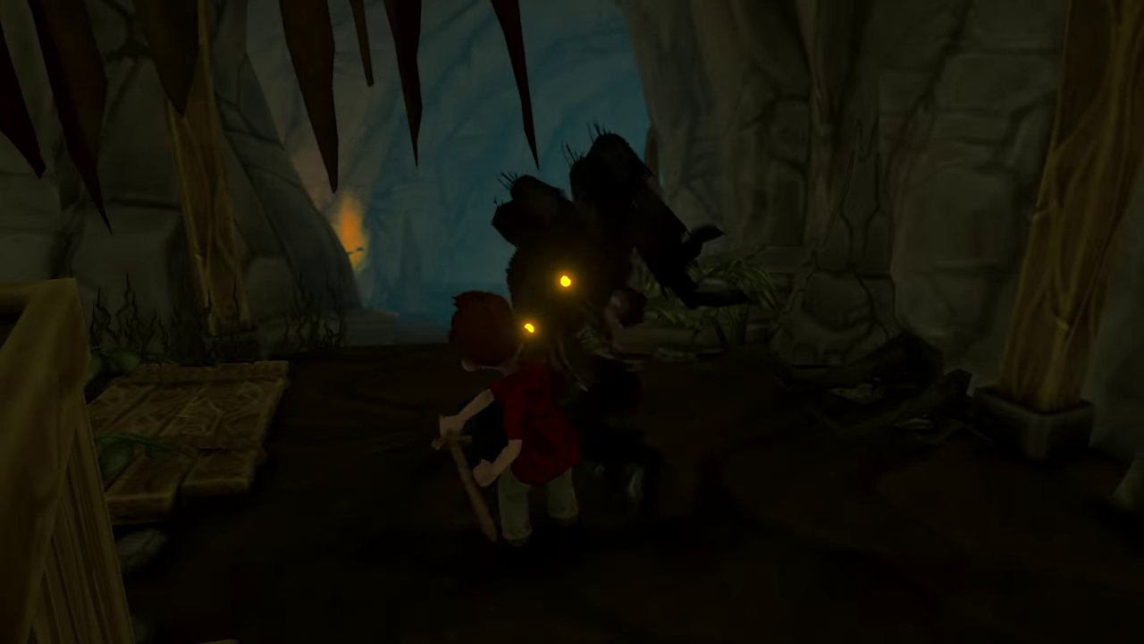
{"action": "key", "text": "w"}
{"action": "key", "text": "a"}
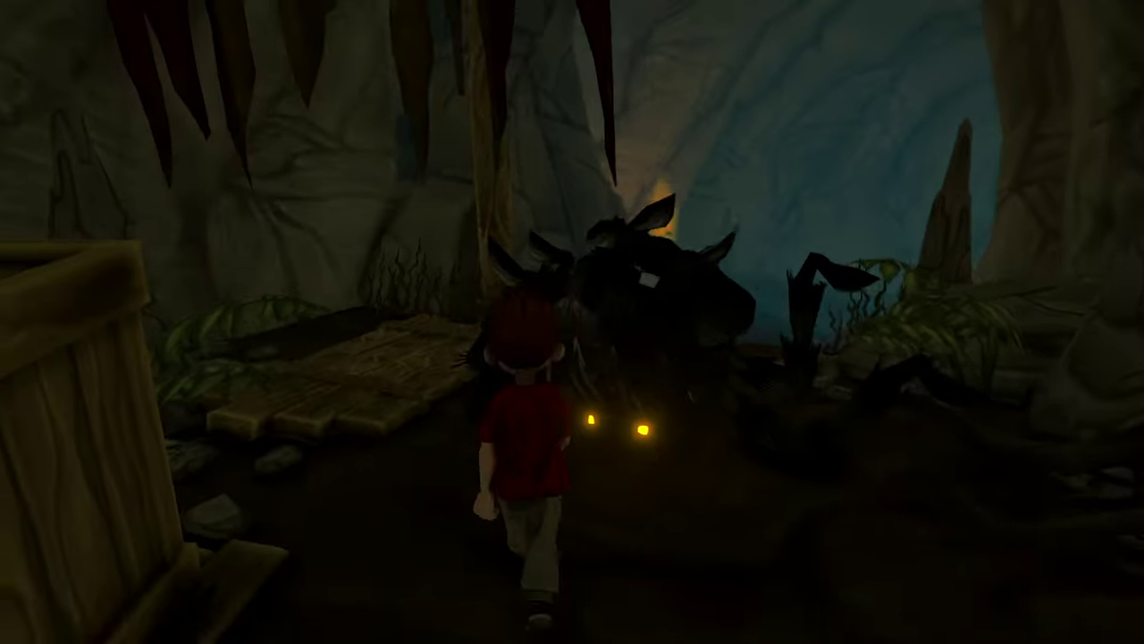